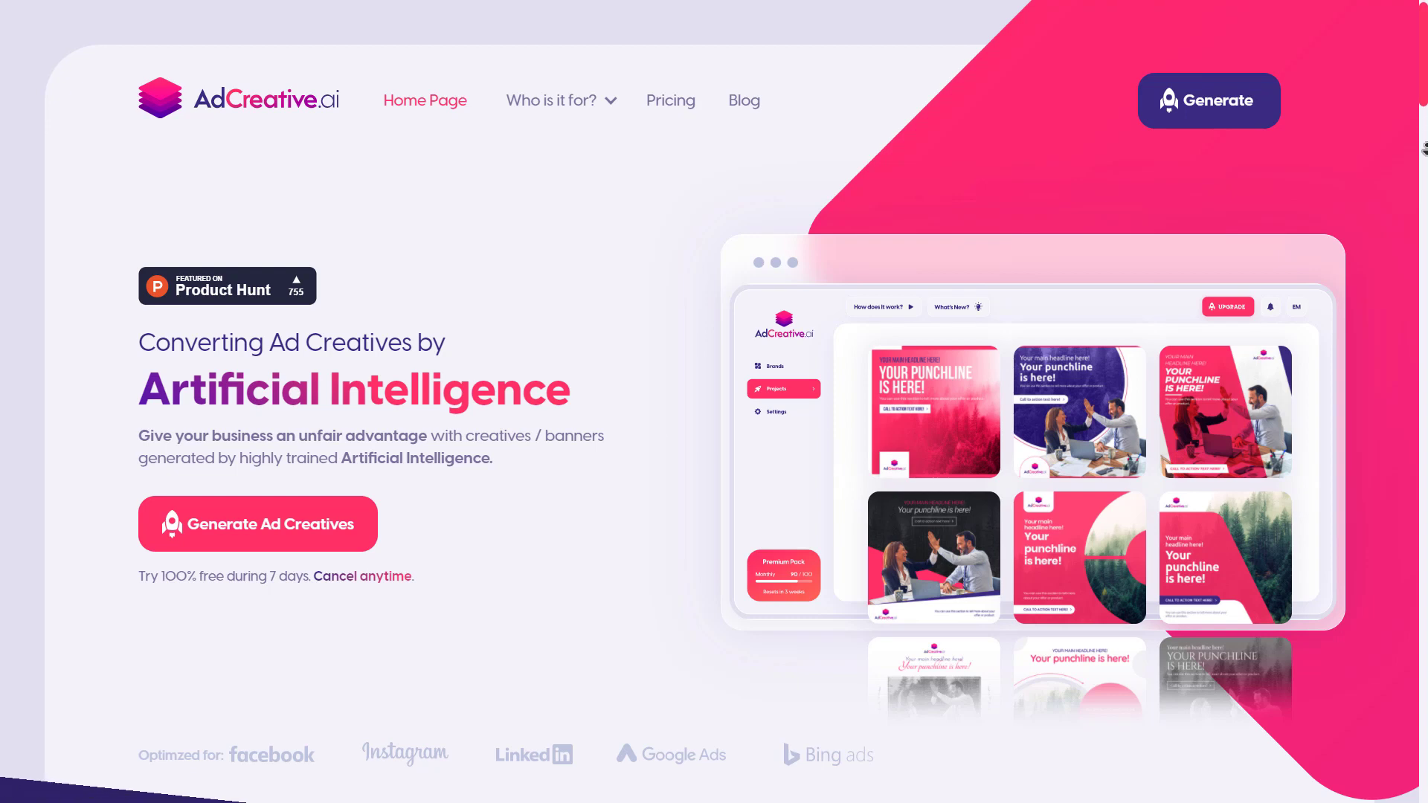
Scroll the home page past Why AdCreative.ai?, How does it work? and Who should use?
{"action": "scroll", "coordinate": [1423, 149], "scroll_direction": "down", "scroll_amount": 4}
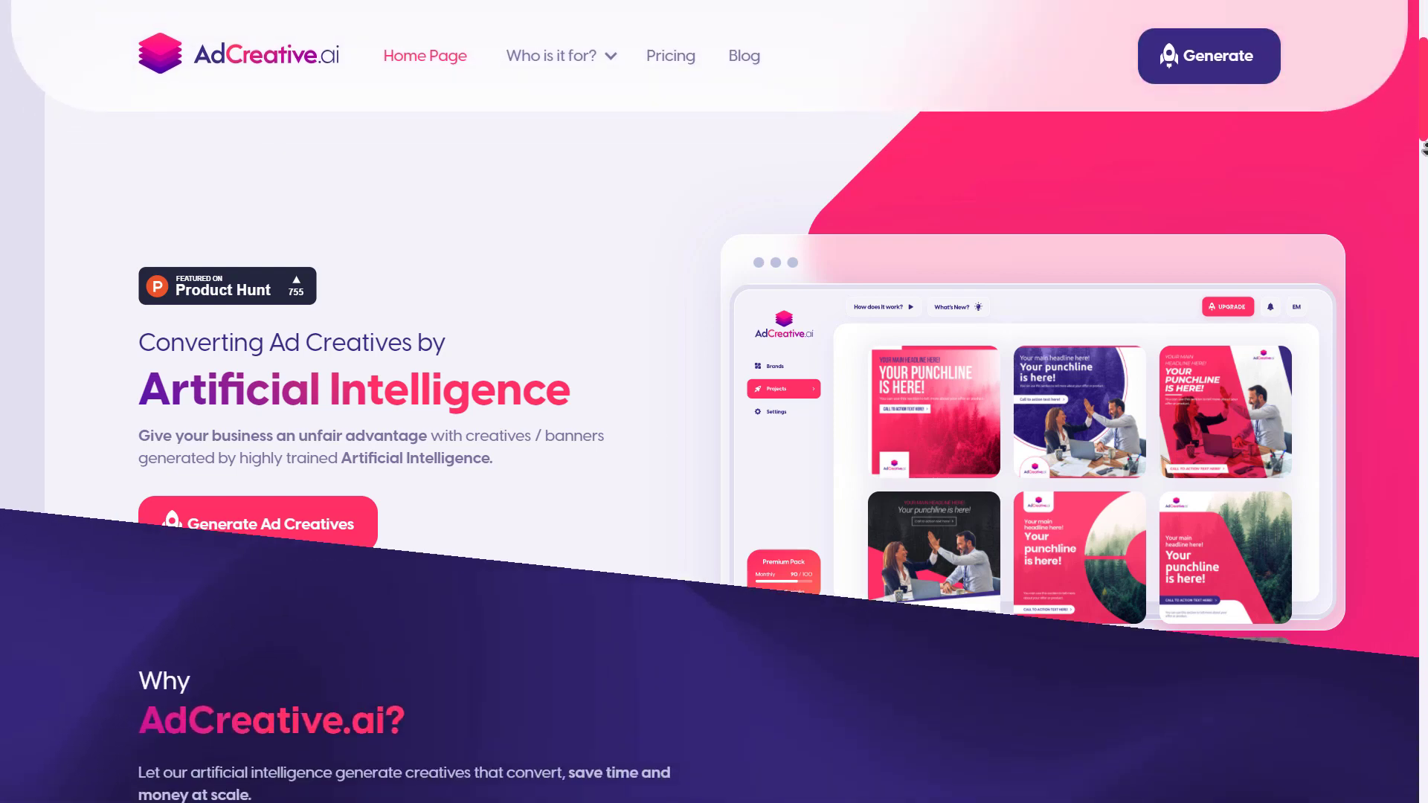
{"action": "scroll", "coordinate": [1423, 148], "scroll_direction": "down", "scroll_amount": 4}
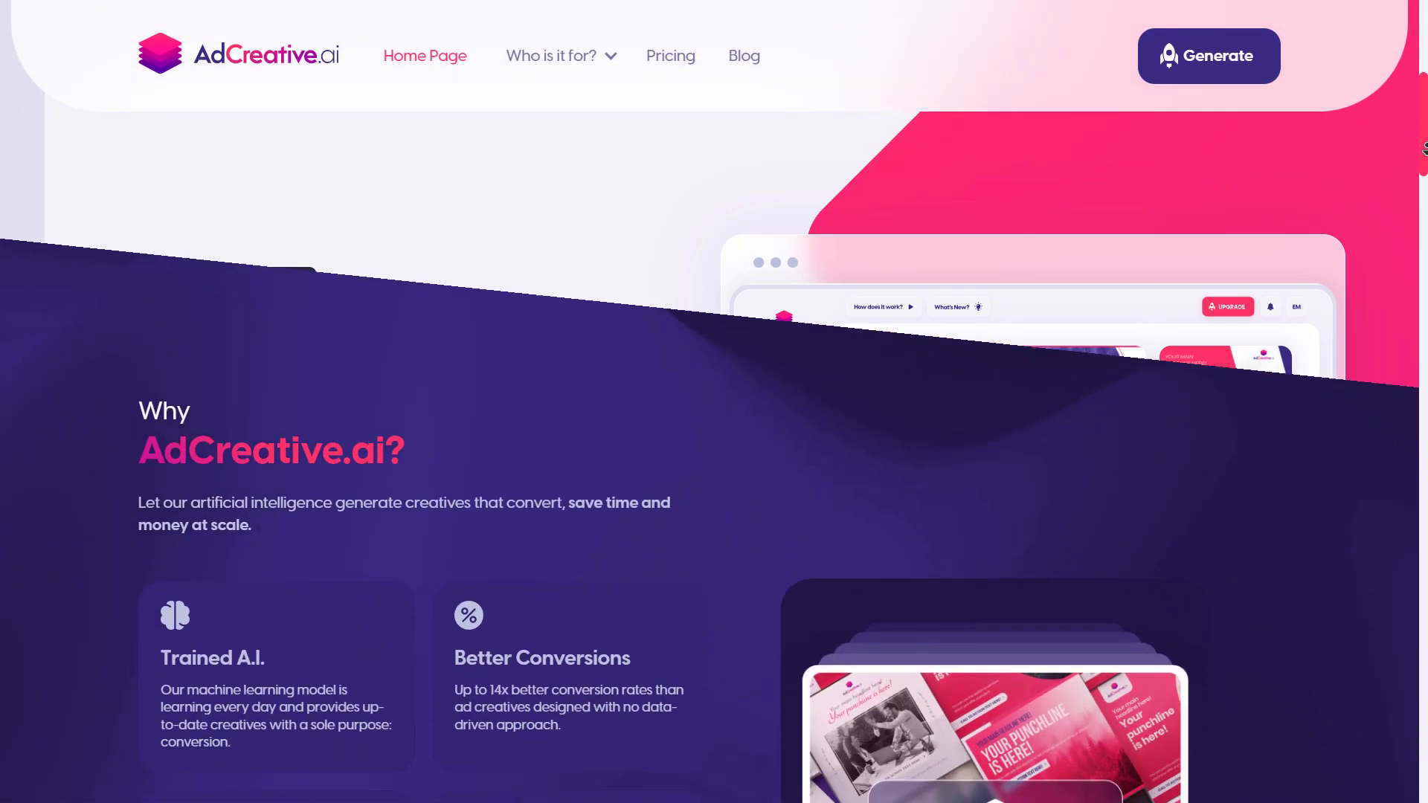
{"action": "scroll", "coordinate": [1423, 149], "scroll_direction": "down", "scroll_amount": 4}
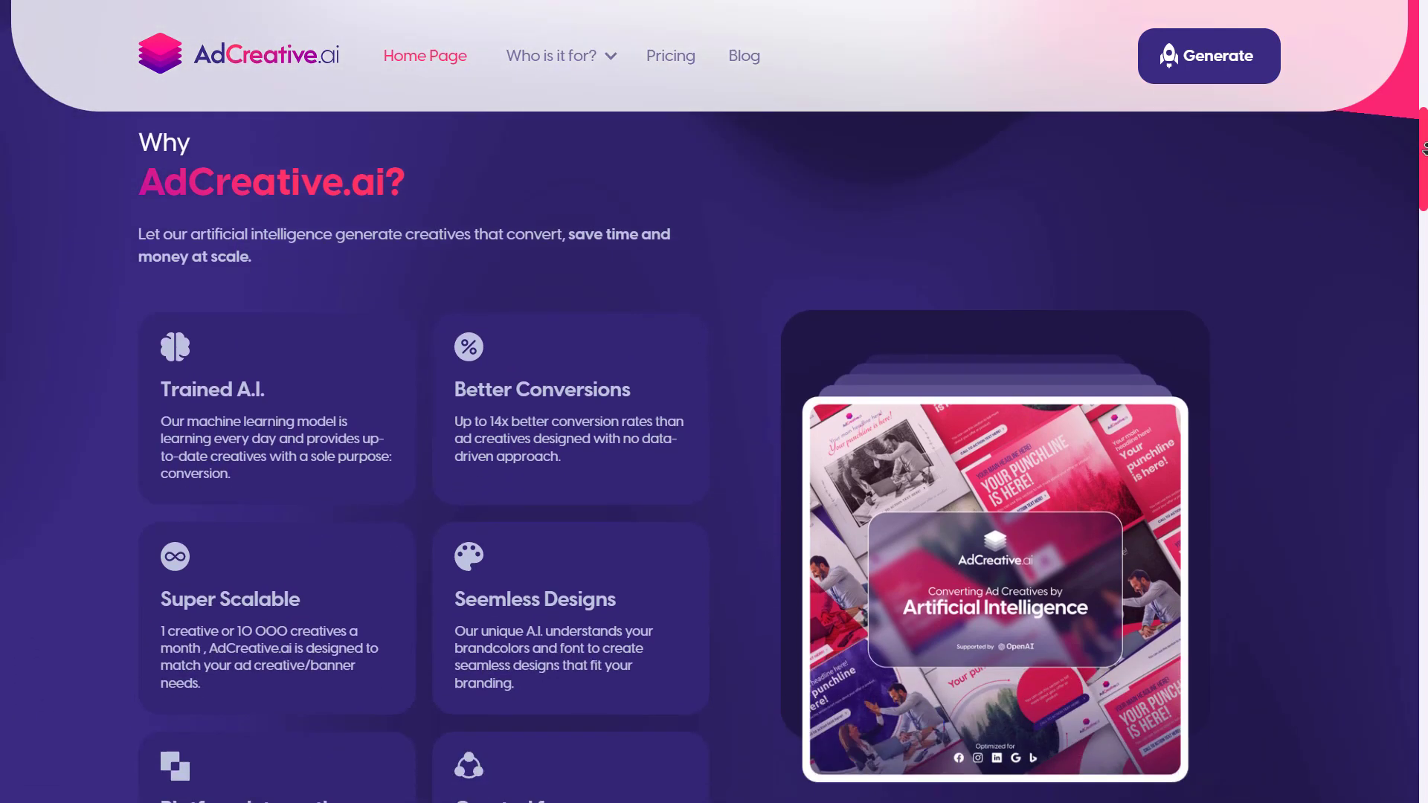
{"action": "scroll", "coordinate": [1423, 149], "scroll_direction": "down", "scroll_amount": 4}
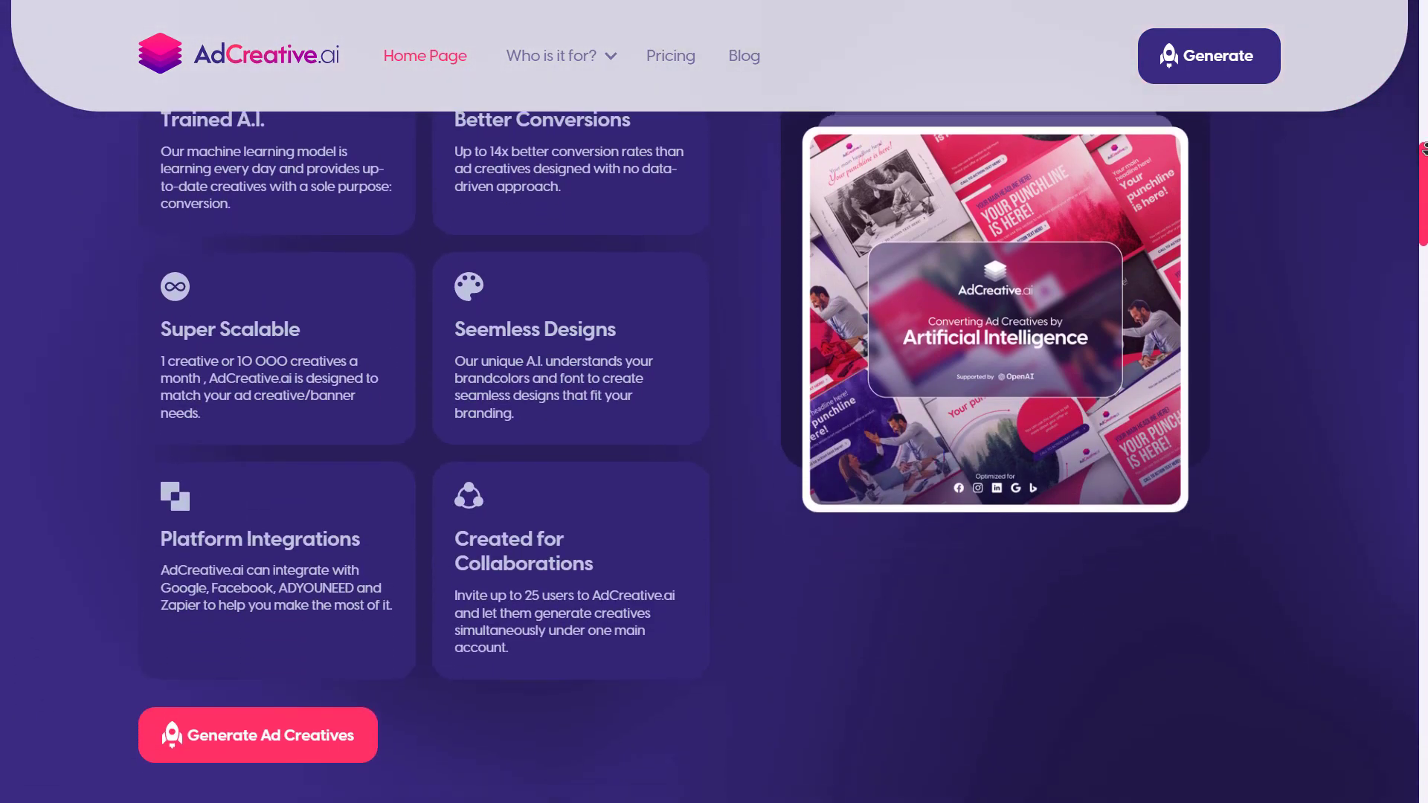
{"action": "scroll", "coordinate": [1423, 149], "scroll_direction": "down", "scroll_amount": 4}
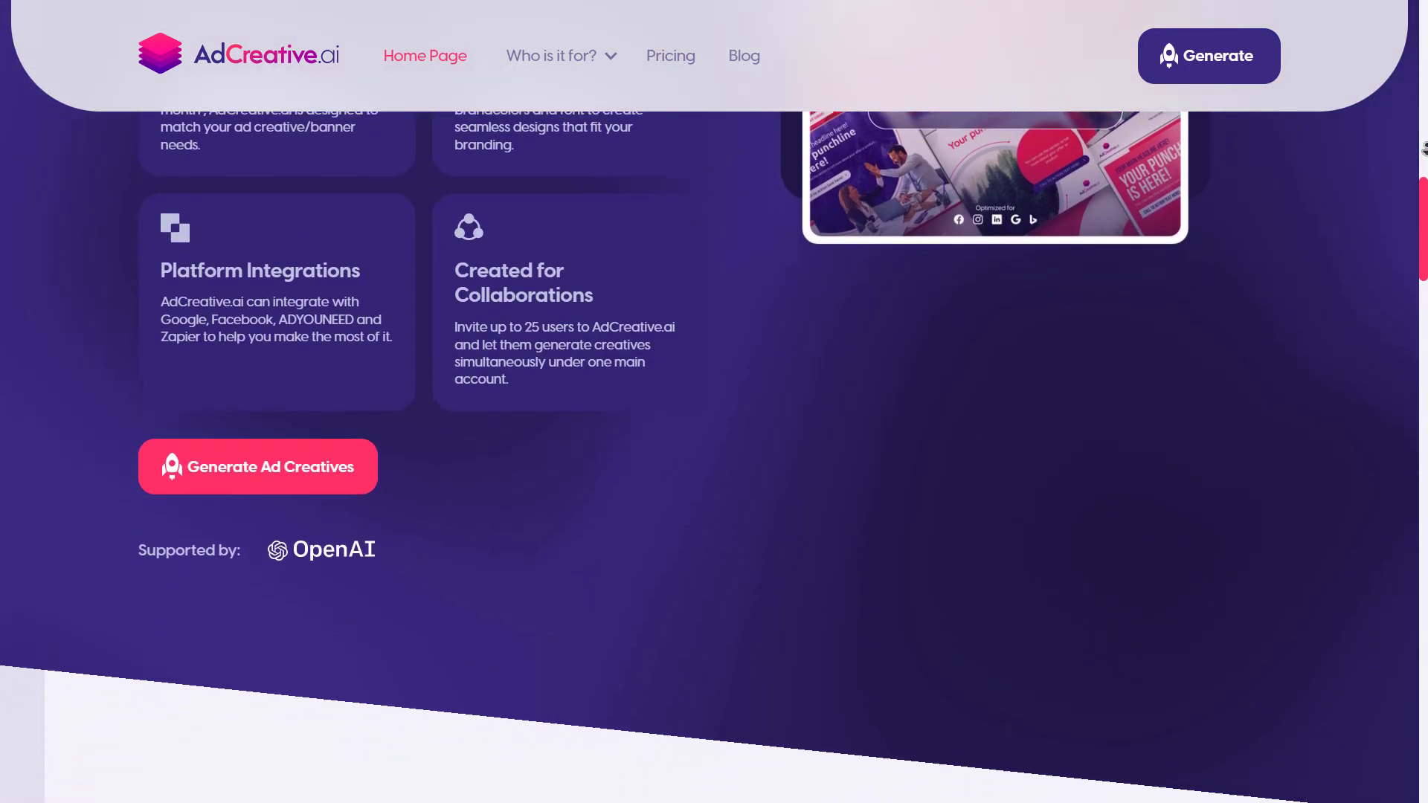
{"action": "scroll", "coordinate": [1423, 149], "scroll_direction": "down", "scroll_amount": 4}
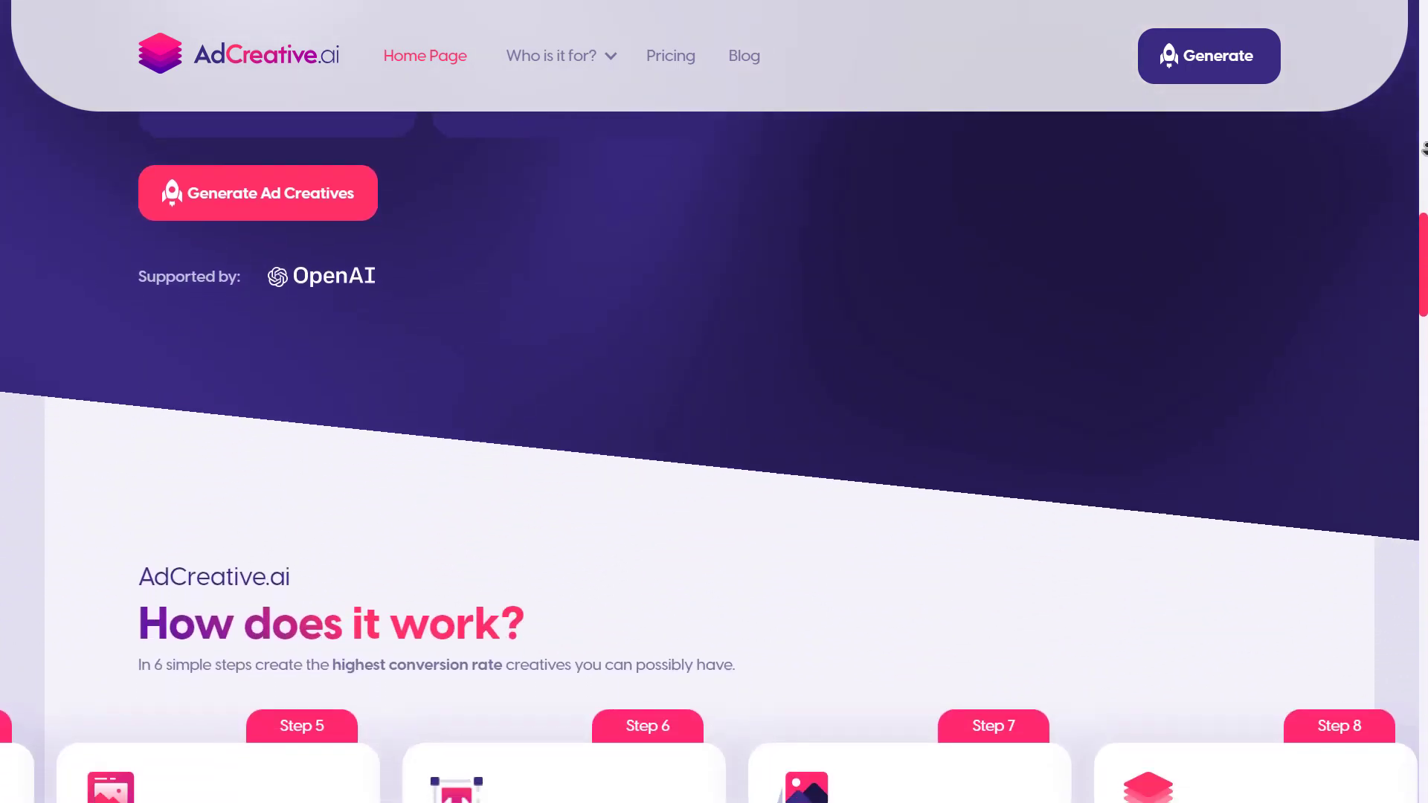
{"action": "scroll", "coordinate": [1423, 148], "scroll_direction": "down", "scroll_amount": 4}
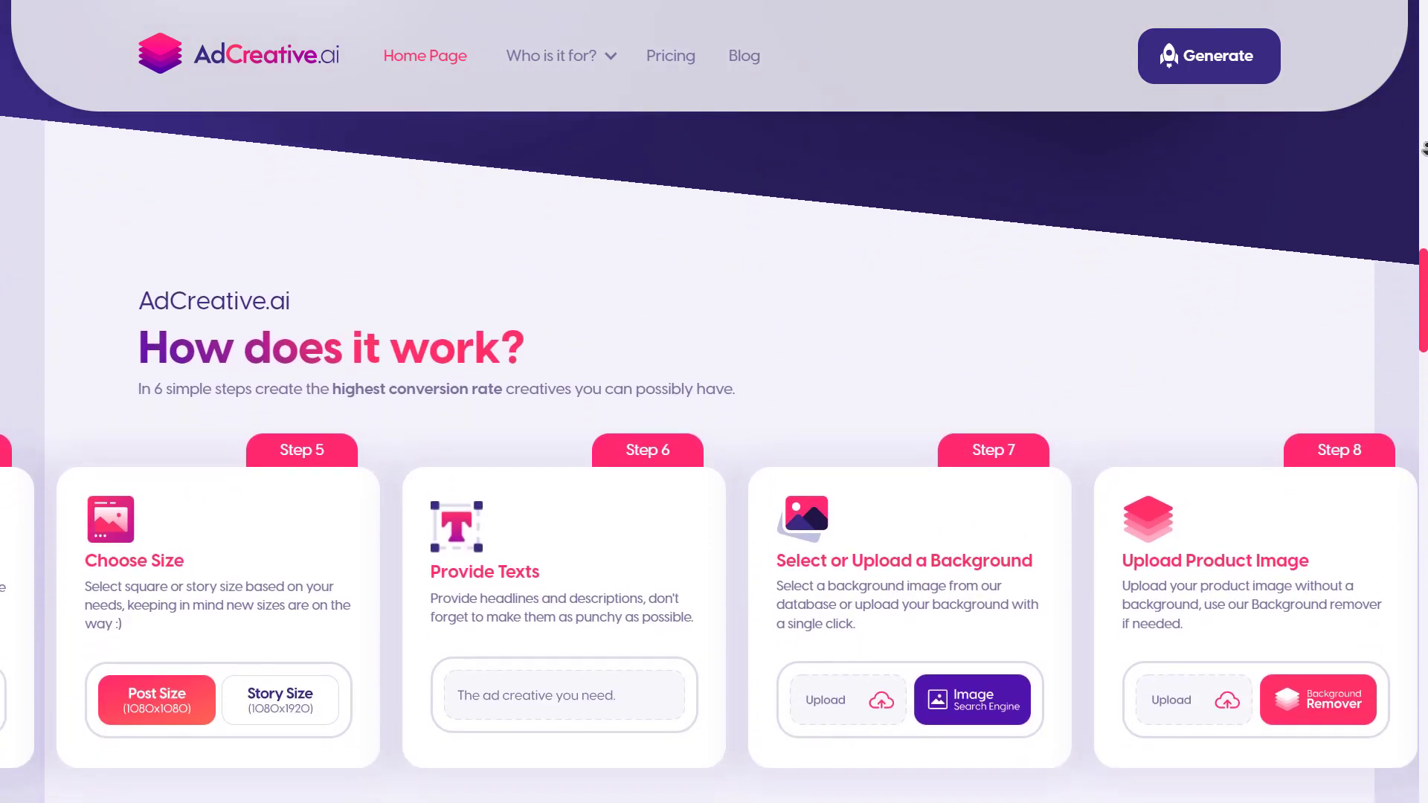
{"action": "scroll", "coordinate": [1423, 149], "scroll_direction": "down", "scroll_amount": 4}
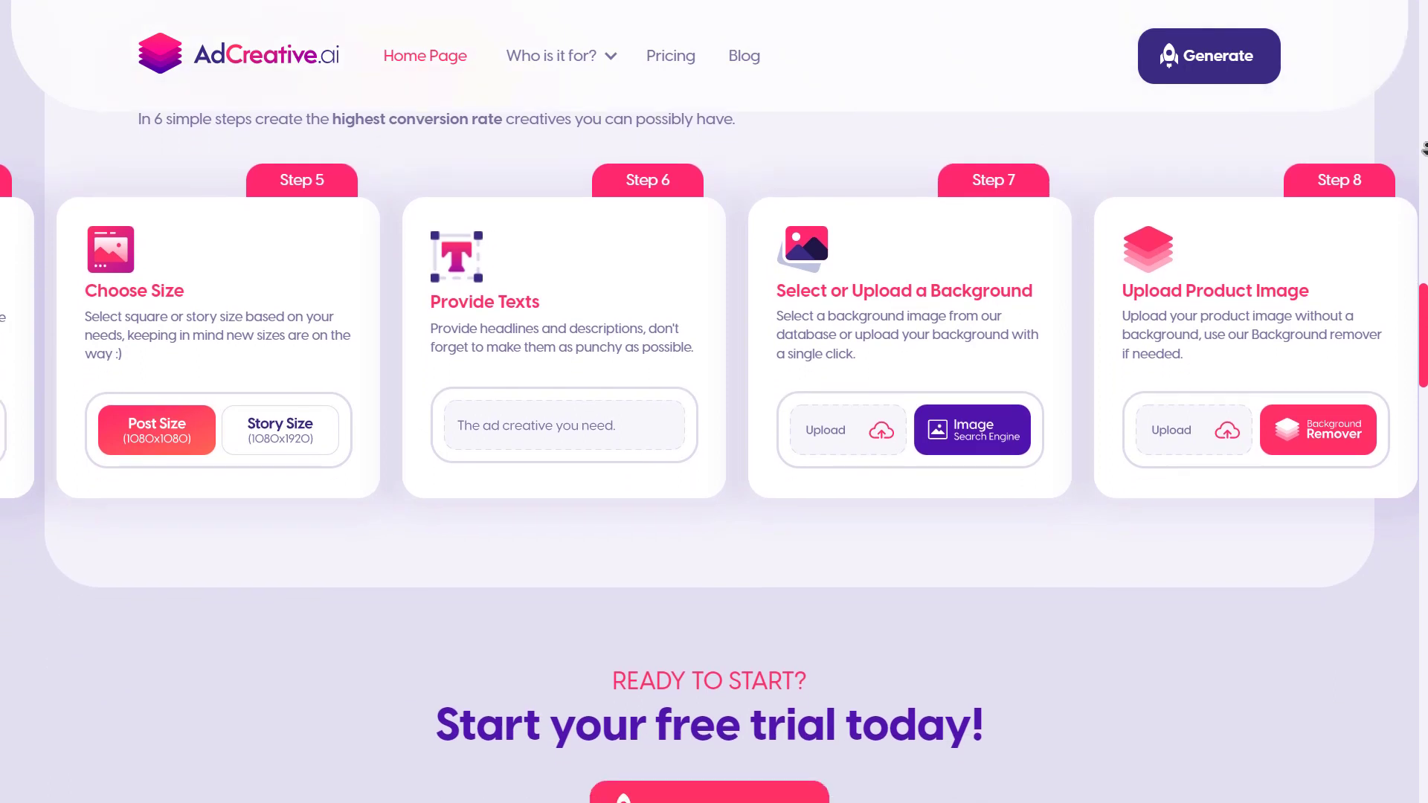
{"action": "scroll", "coordinate": [1423, 149], "scroll_direction": "down", "scroll_amount": 4}
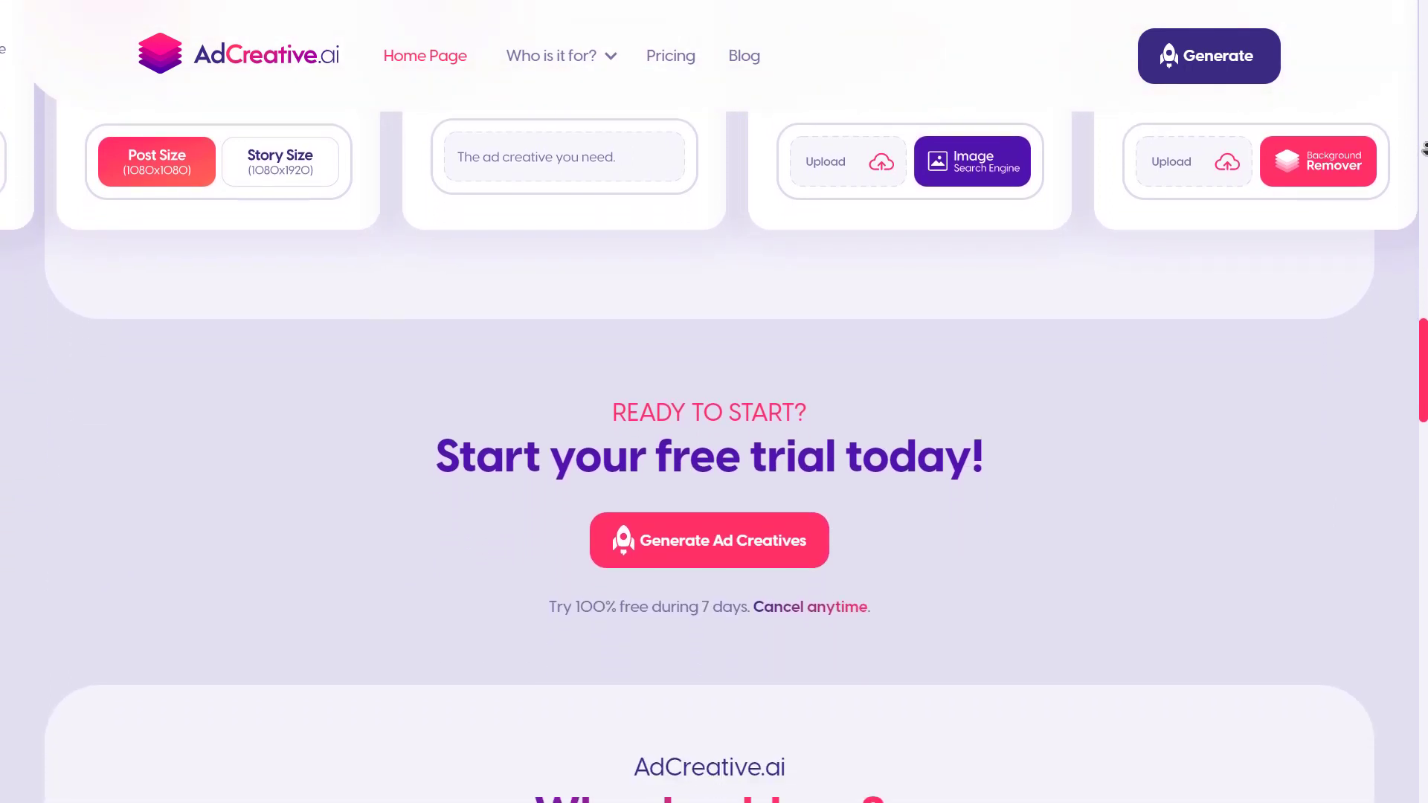
{"action": "scroll", "coordinate": [1423, 149], "scroll_direction": "down", "scroll_amount": 4}
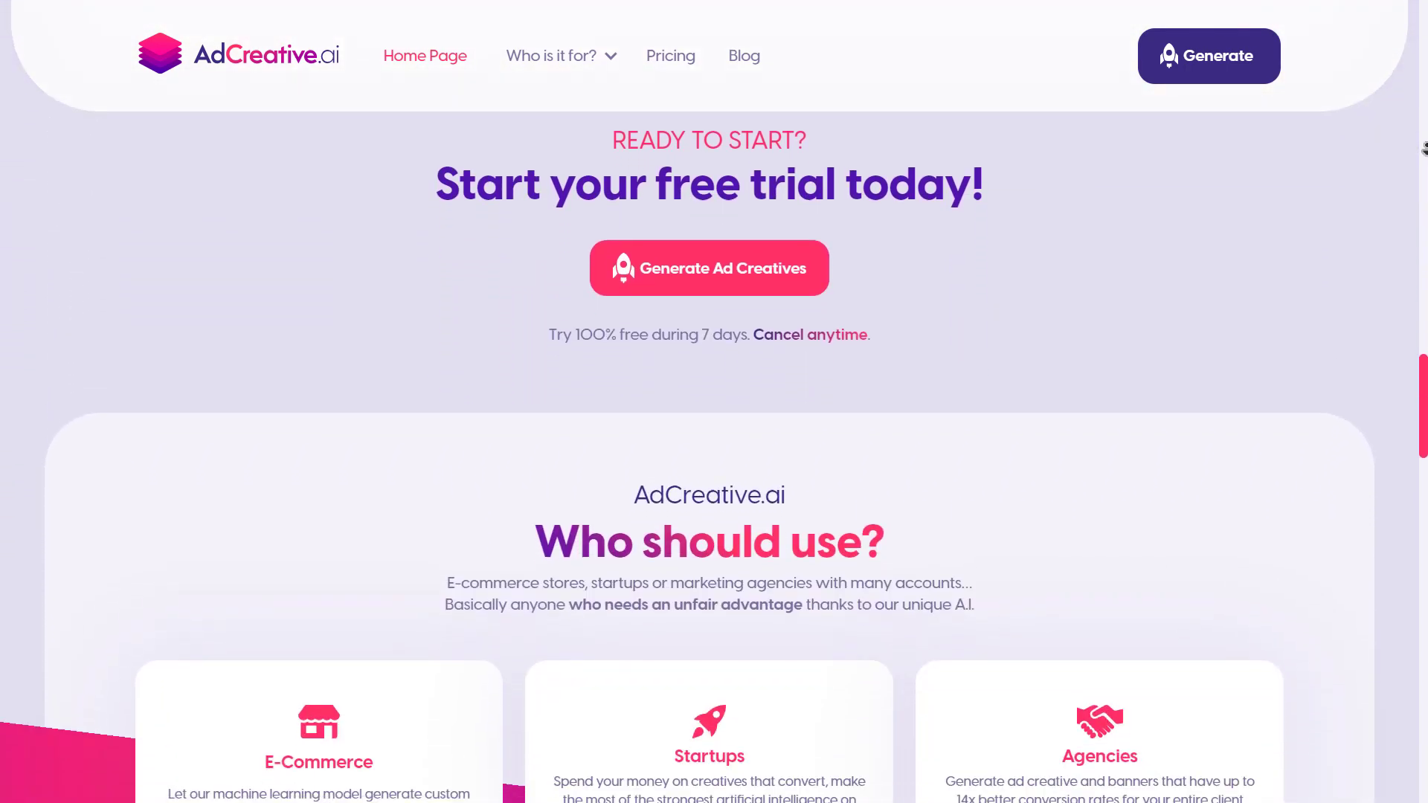
{"action": "scroll", "coordinate": [1423, 149], "scroll_direction": "down", "scroll_amount": 4}
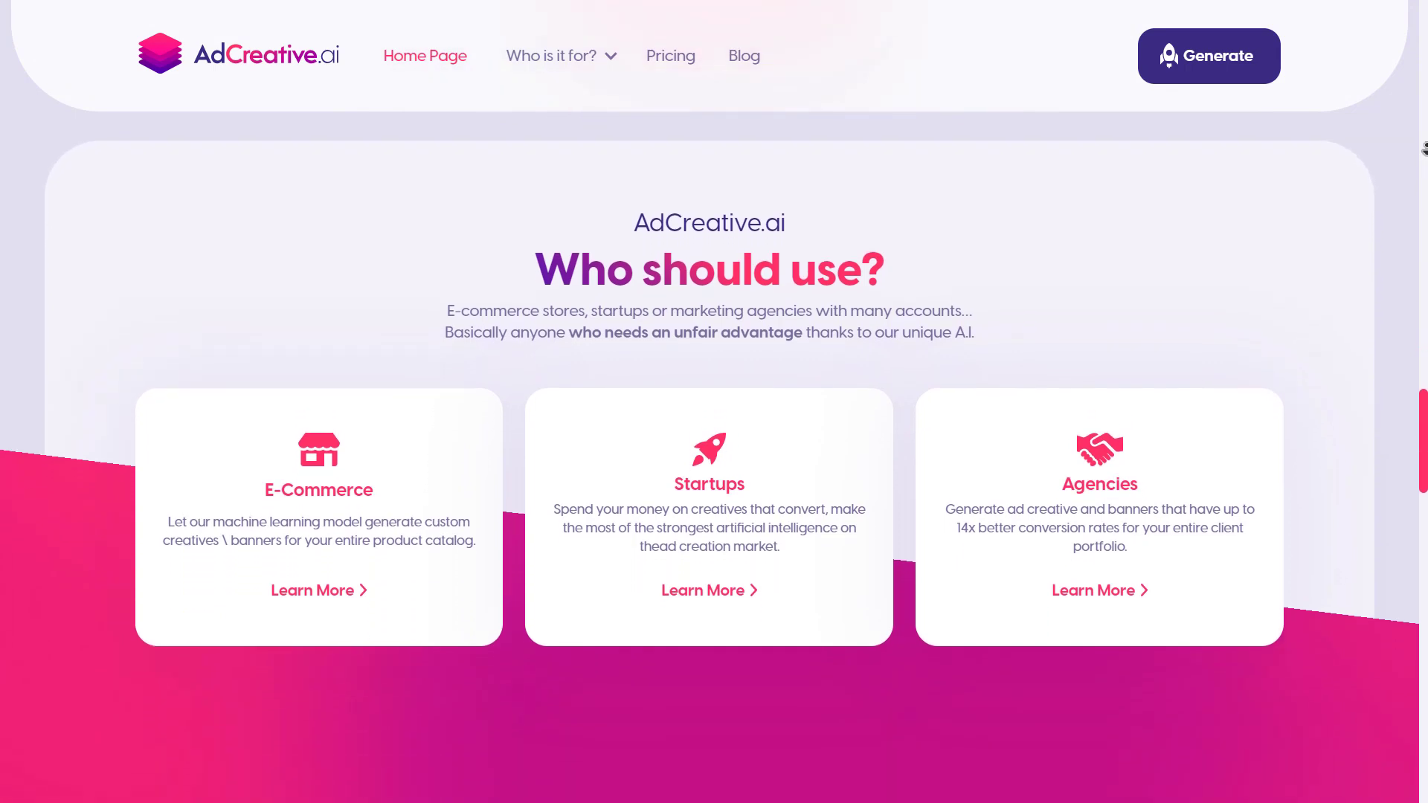
Scroll on to the 'How to setup your AdCreative account perfectly!' setup video
{"action": "scroll", "coordinate": [1423, 149], "scroll_direction": "down", "scroll_amount": 4}
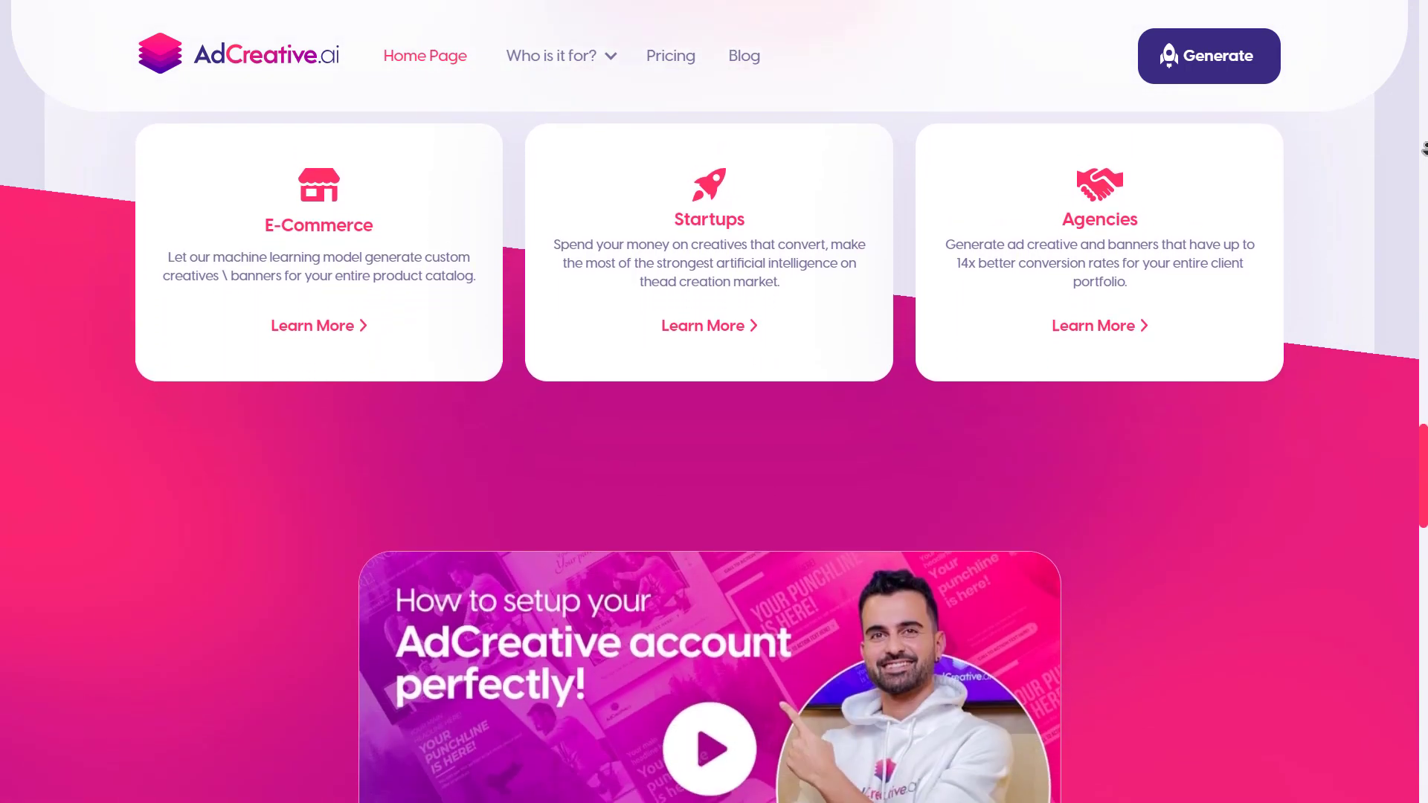
{"action": "scroll", "coordinate": [1423, 149], "scroll_direction": "down", "scroll_amount": 4}
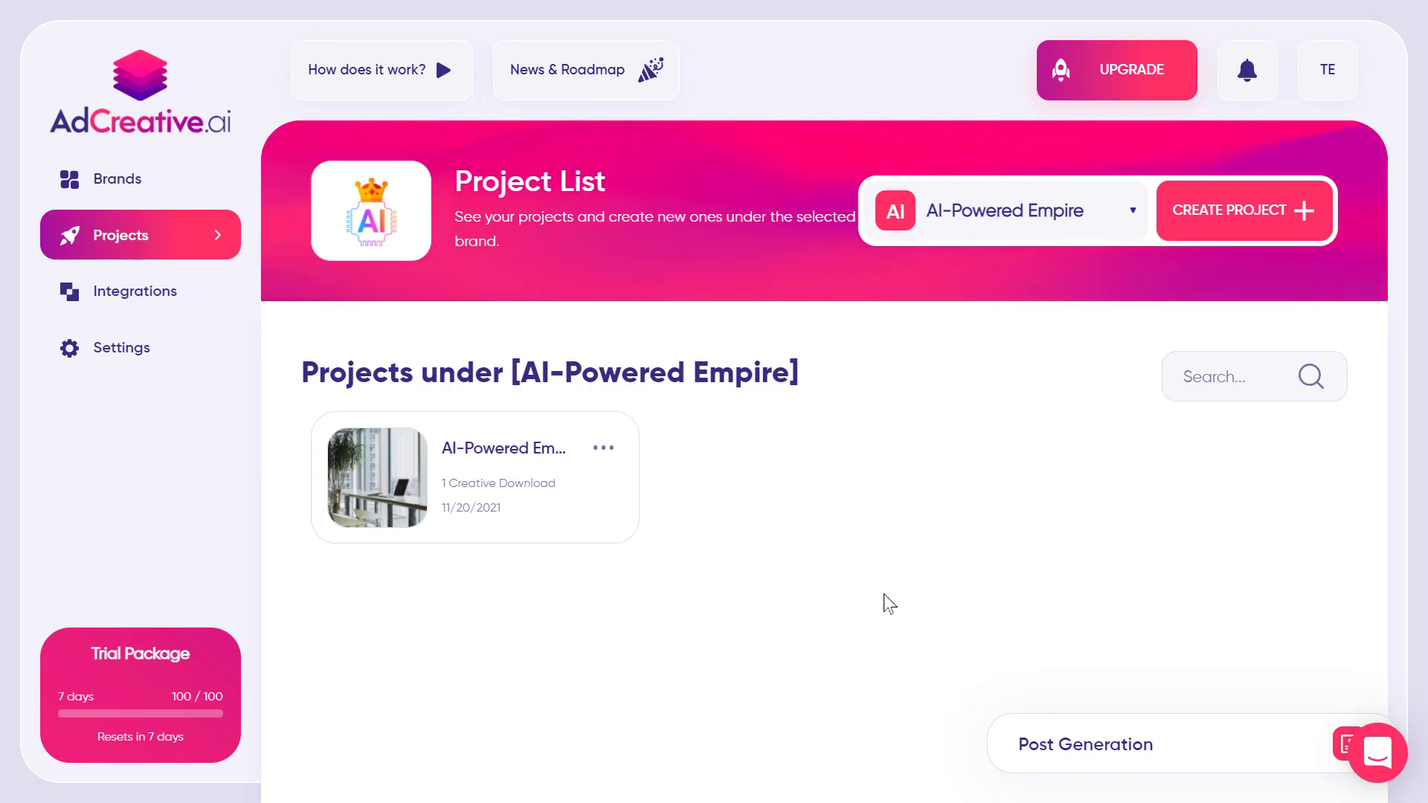
Go to Settings, then Integrations to see Facebook Ads and Google Ads connection status
{"action": "left_click", "coordinate": [175, 362]}
{"action": "left_click", "coordinate": [159, 290]}
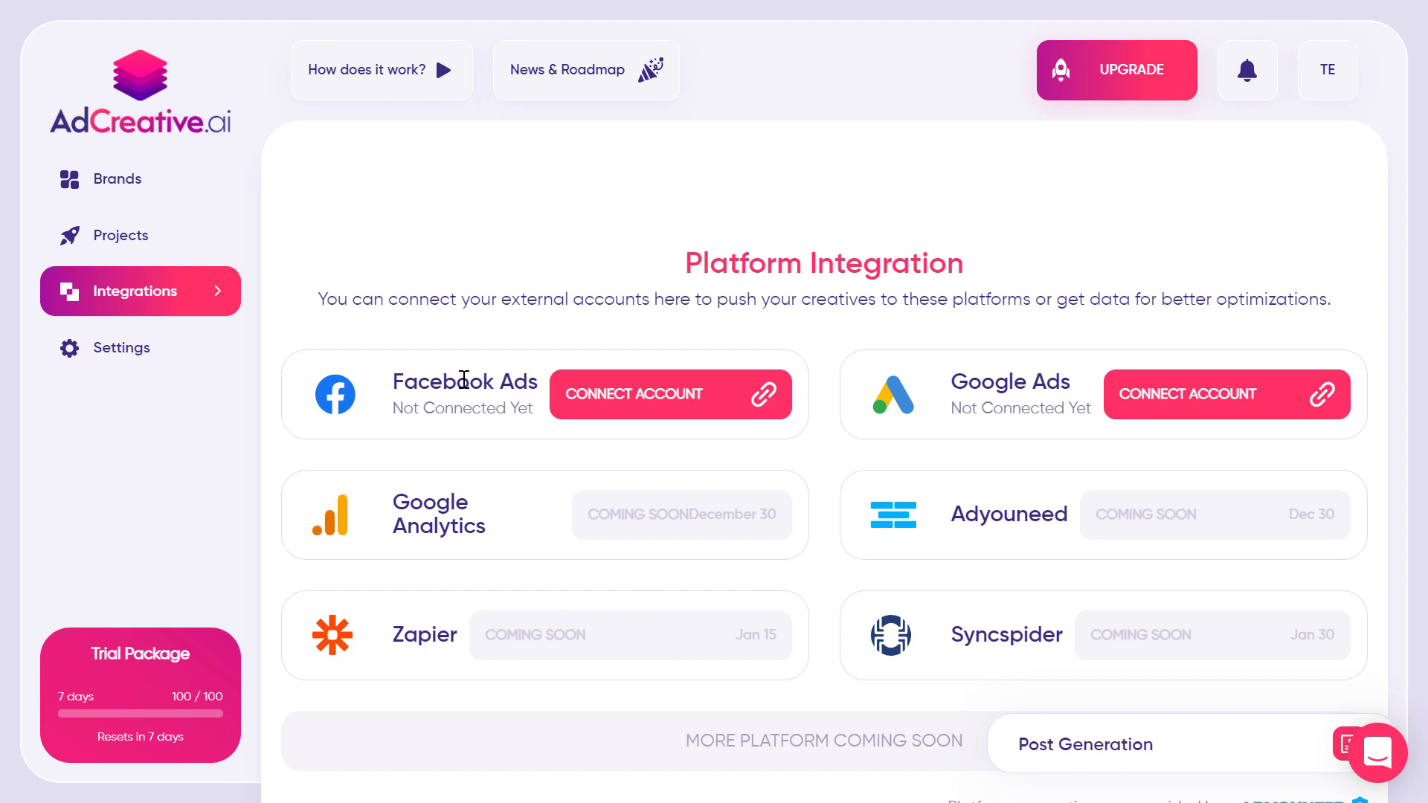
Check the Brands page, then return to the AI-Powered Empire Projects list
{"action": "left_click", "coordinate": [137, 192]}
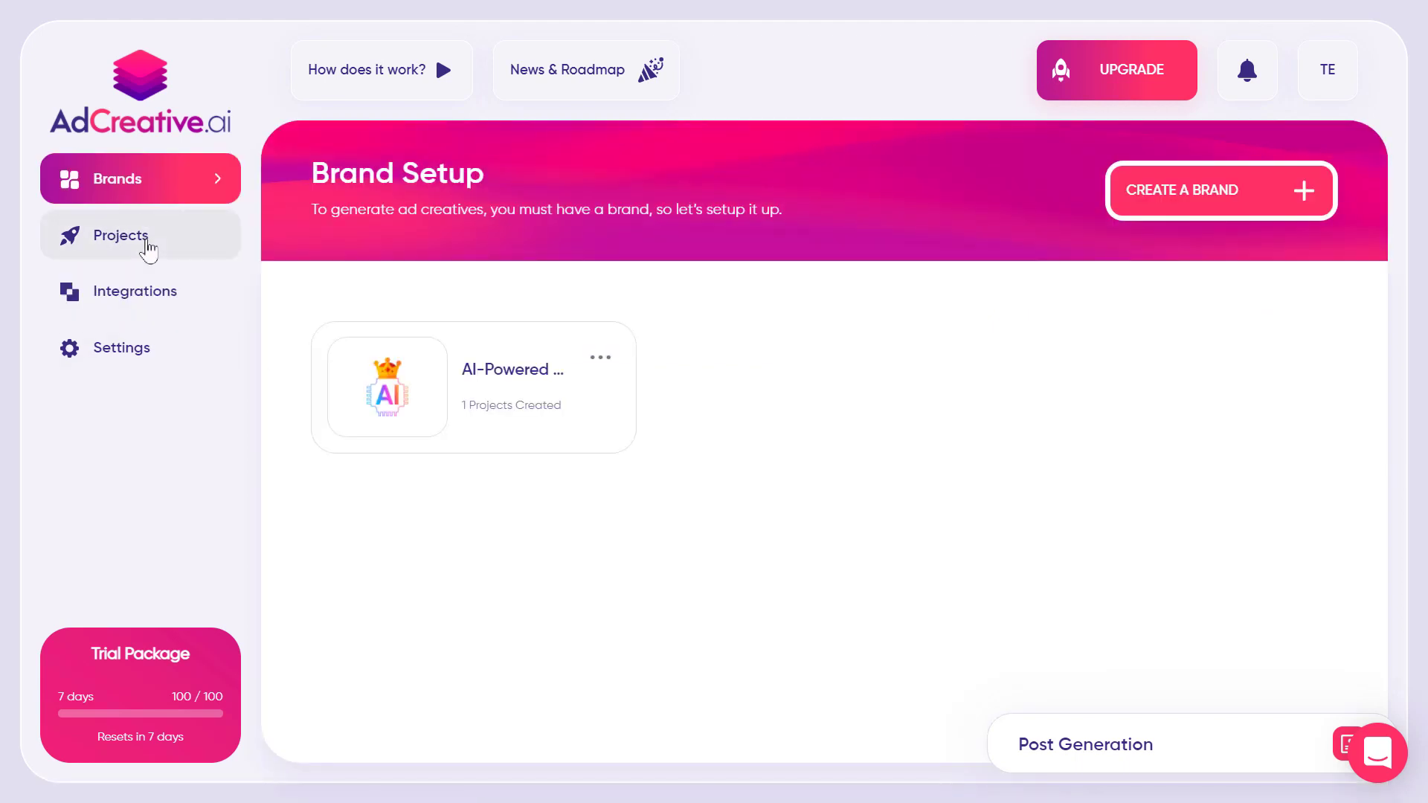
{"action": "left_click", "coordinate": [148, 250]}
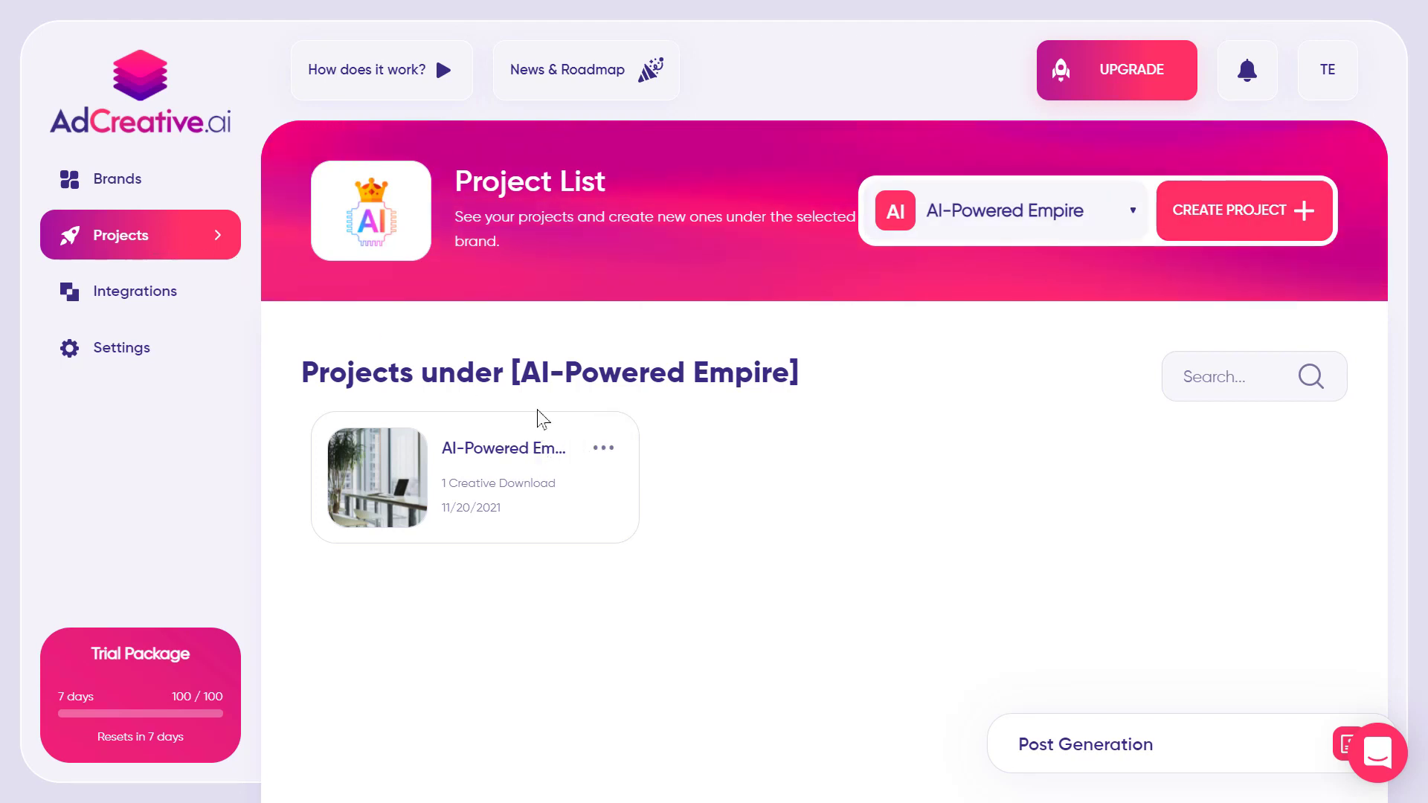
Open the AI-Powered Empire project and browse its posts scored 97 down to 94
{"action": "left_click", "coordinate": [540, 491]}
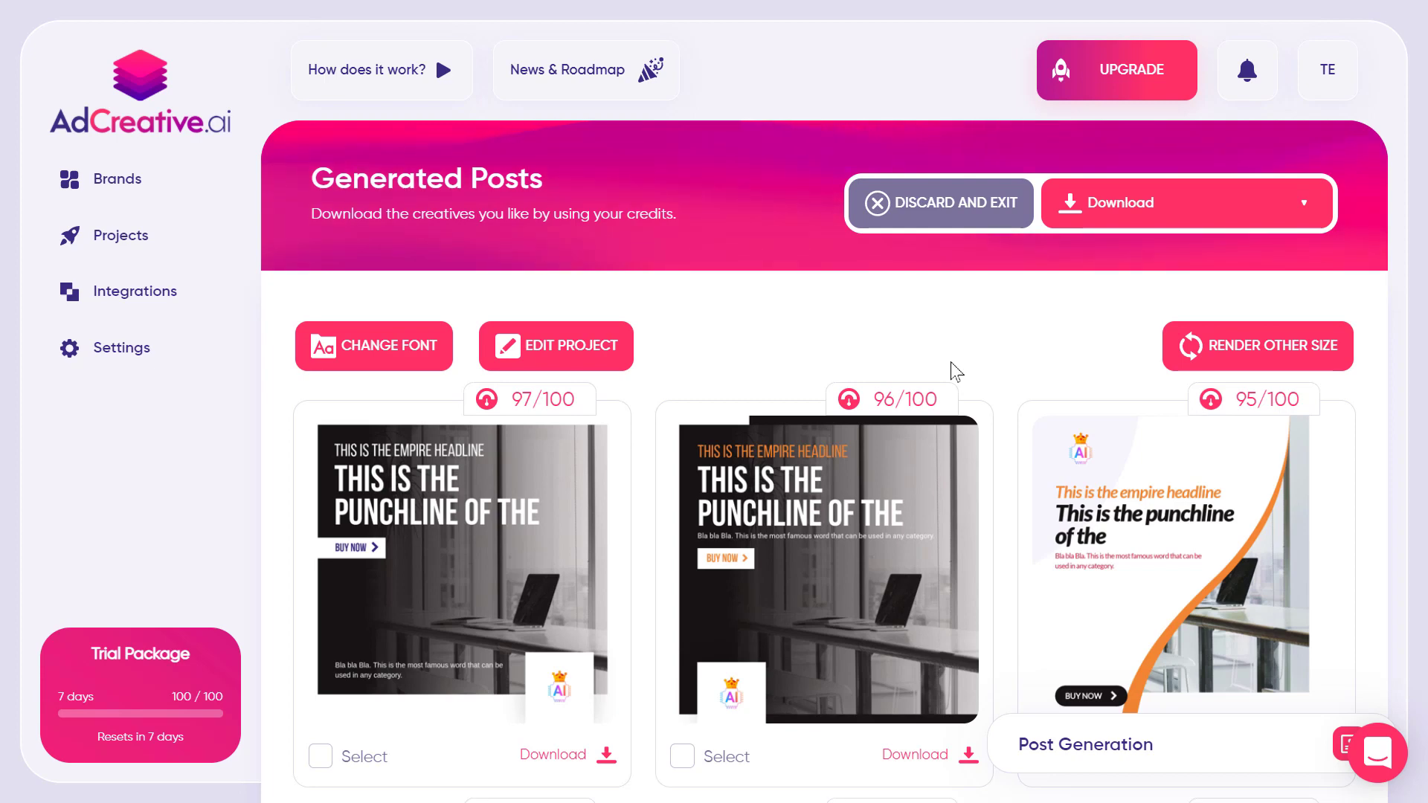
{"action": "scroll", "coordinate": [957, 387], "scroll_direction": "down", "scroll_amount": 3}
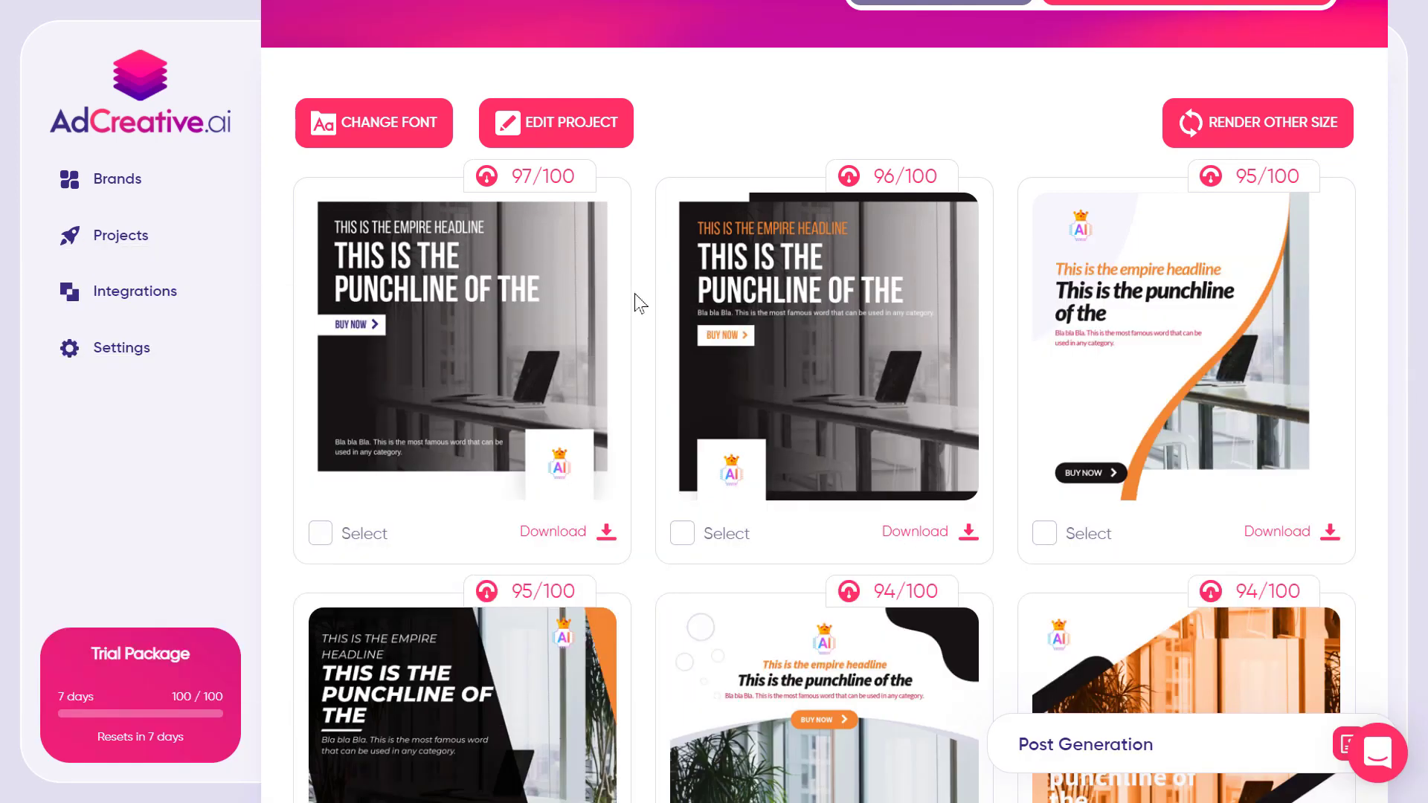
{"action": "scroll", "coordinate": [1063, 264], "scroll_direction": "down", "scroll_amount": 2}
{"action": "scroll", "coordinate": [1063, 264], "scroll_direction": "up", "scroll_amount": 3}
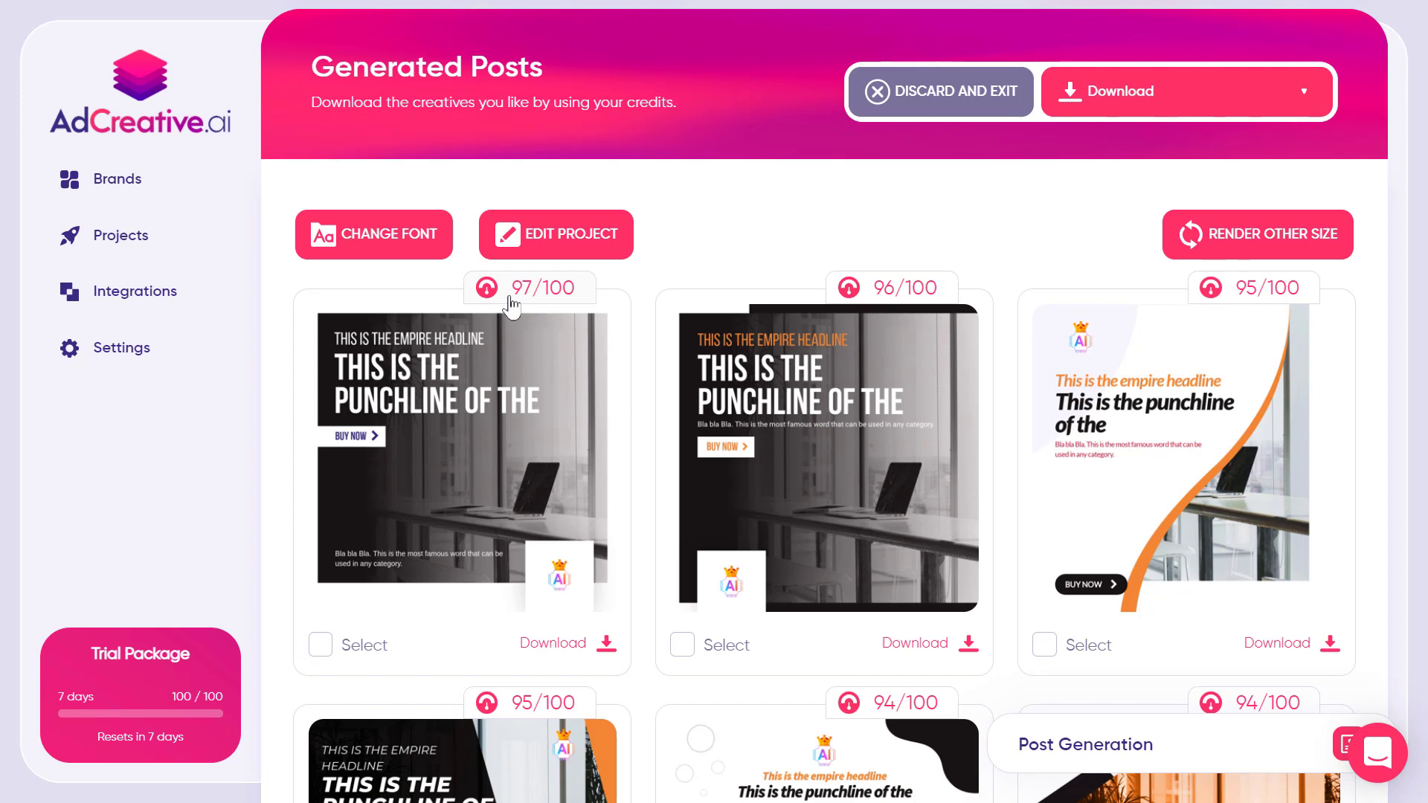
{"action": "left_click", "coordinate": [918, 299]}
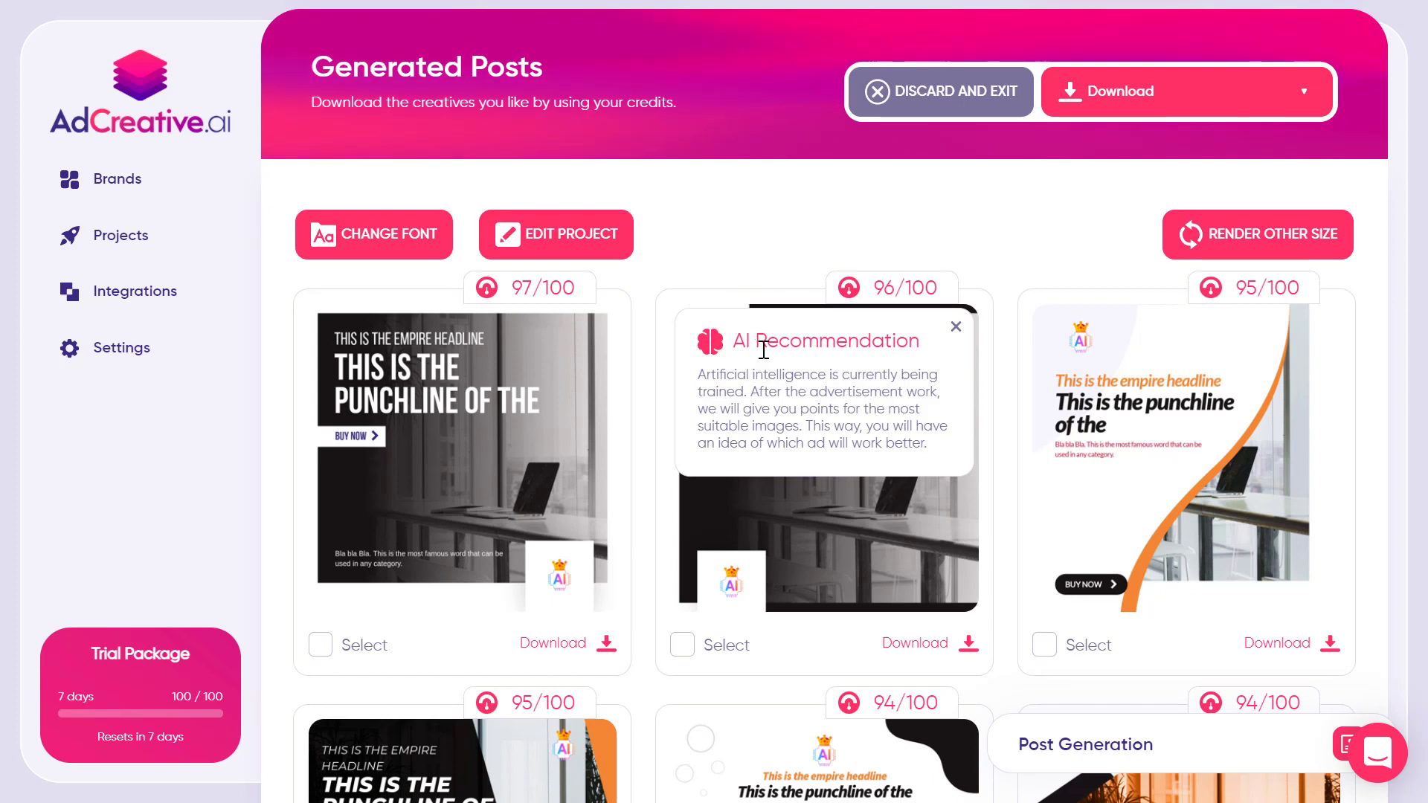
{"action": "left_click", "coordinate": [956, 327]}
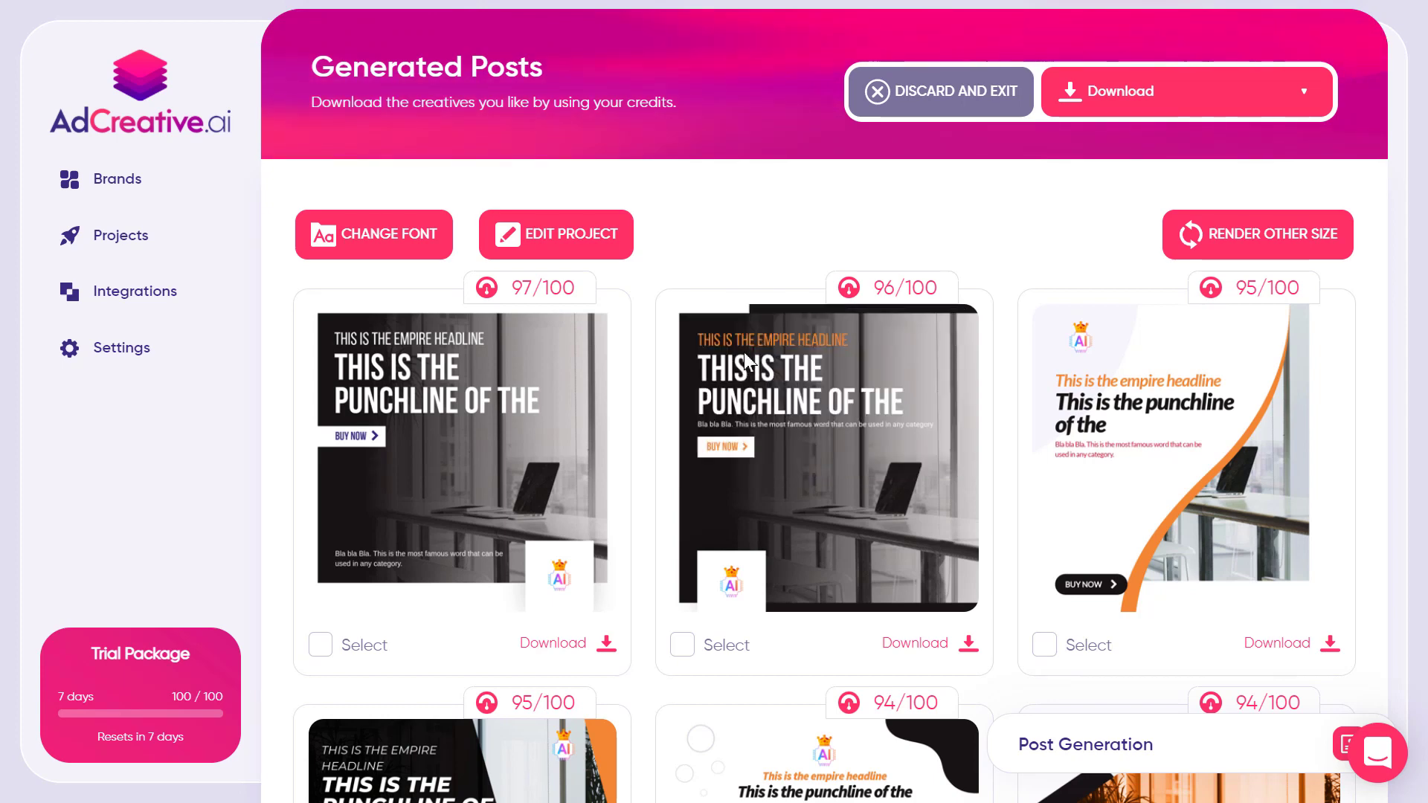
{"action": "scroll", "coordinate": [749, 359], "scroll_direction": "down", "scroll_amount": 2}
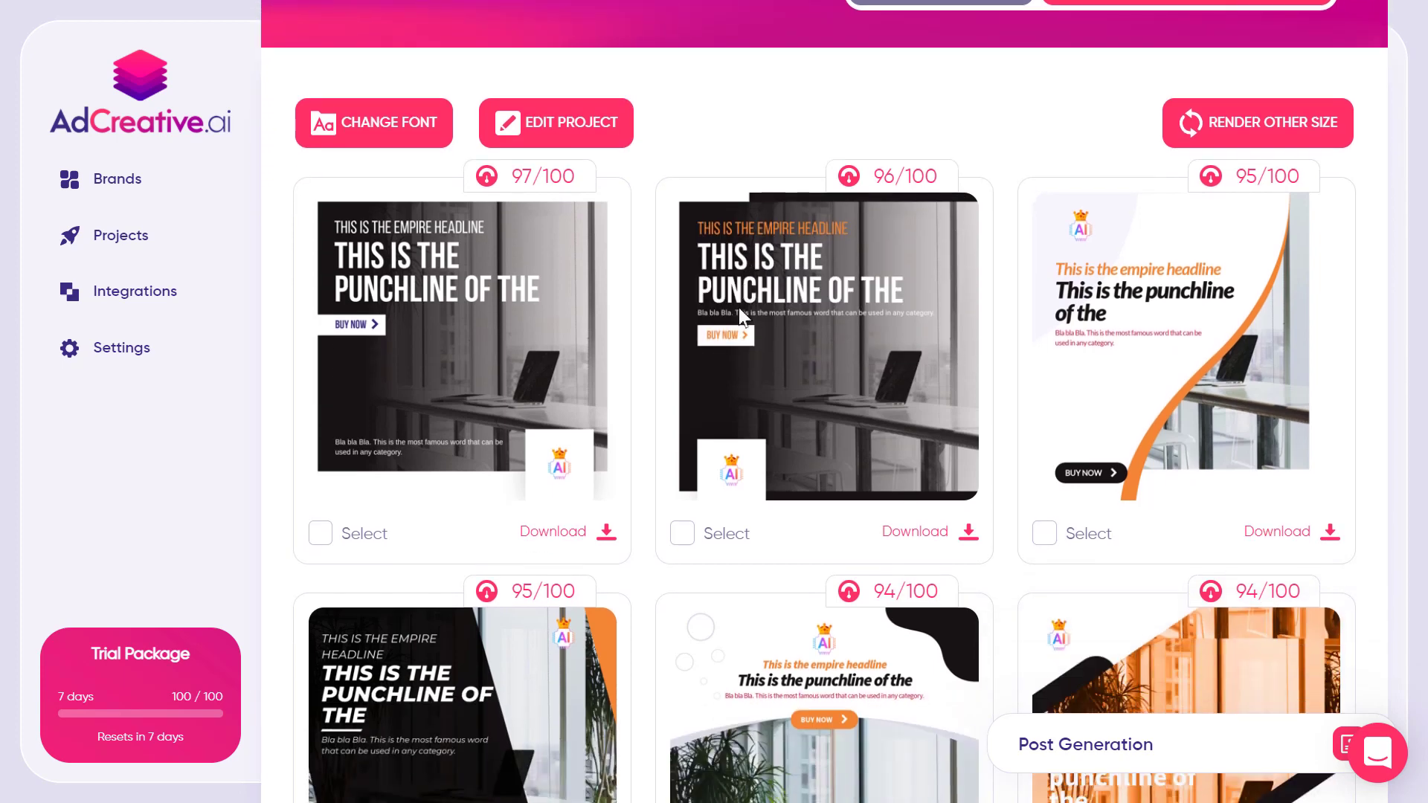
{"action": "scroll", "coordinate": [409, 405], "scroll_direction": "up", "scroll_amount": 2}
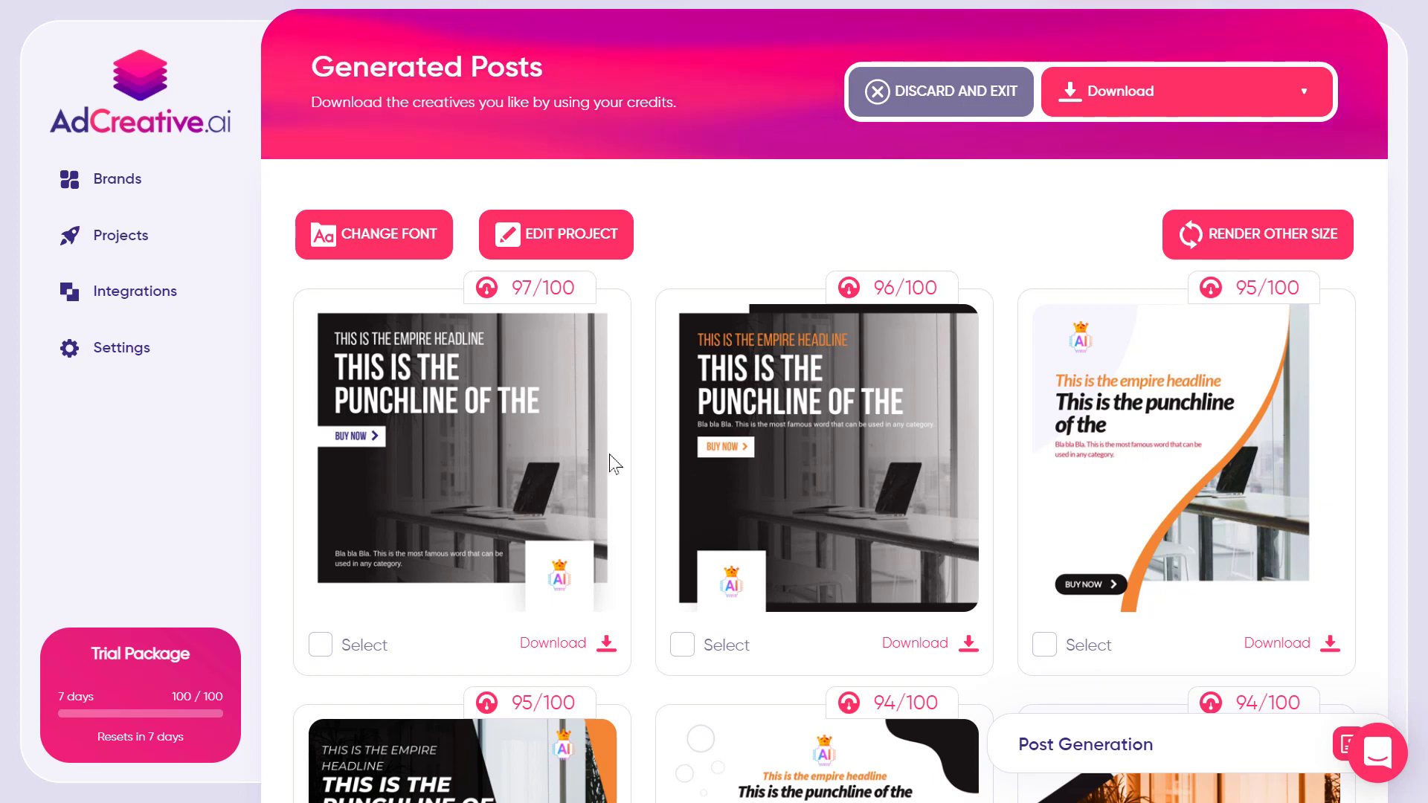
{"action": "scroll", "coordinate": [890, 551], "scroll_direction": "up", "scroll_amount": 2}
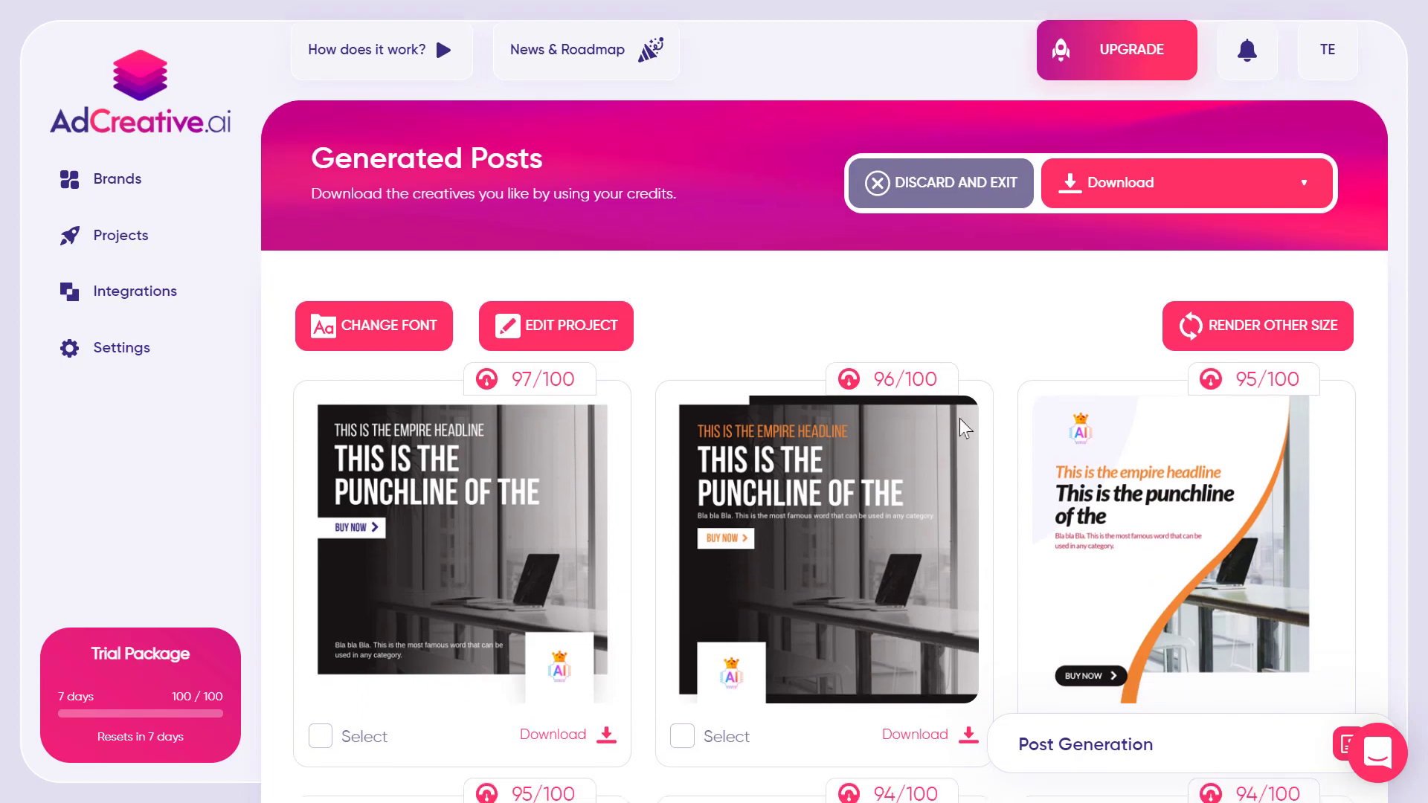
{"action": "scroll", "coordinate": [960, 418], "scroll_direction": "down", "scroll_amount": 8}
{"action": "scroll", "coordinate": [959, 374], "scroll_direction": "down", "scroll_amount": 20}
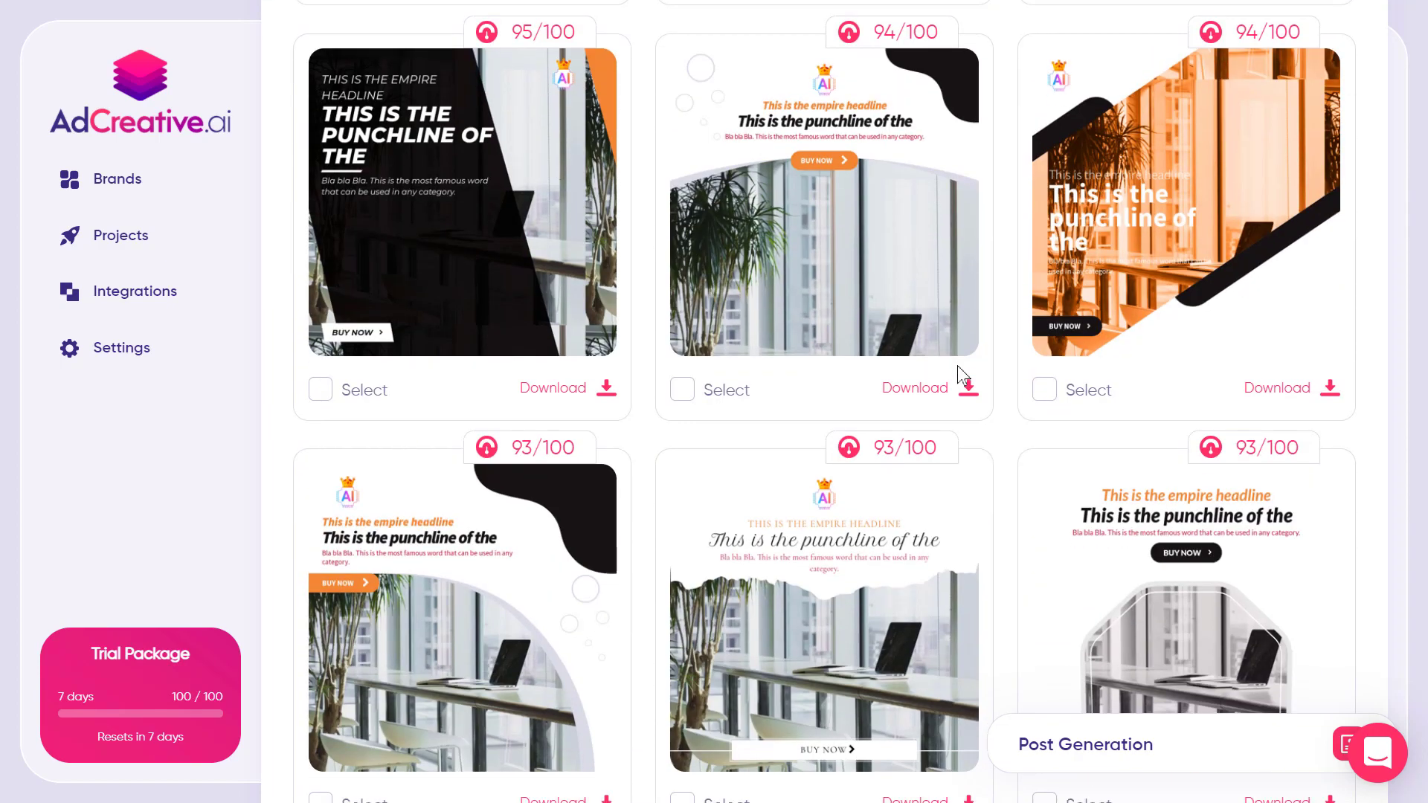
{"action": "scroll", "coordinate": [958, 365], "scroll_direction": "down", "scroll_amount": 20}
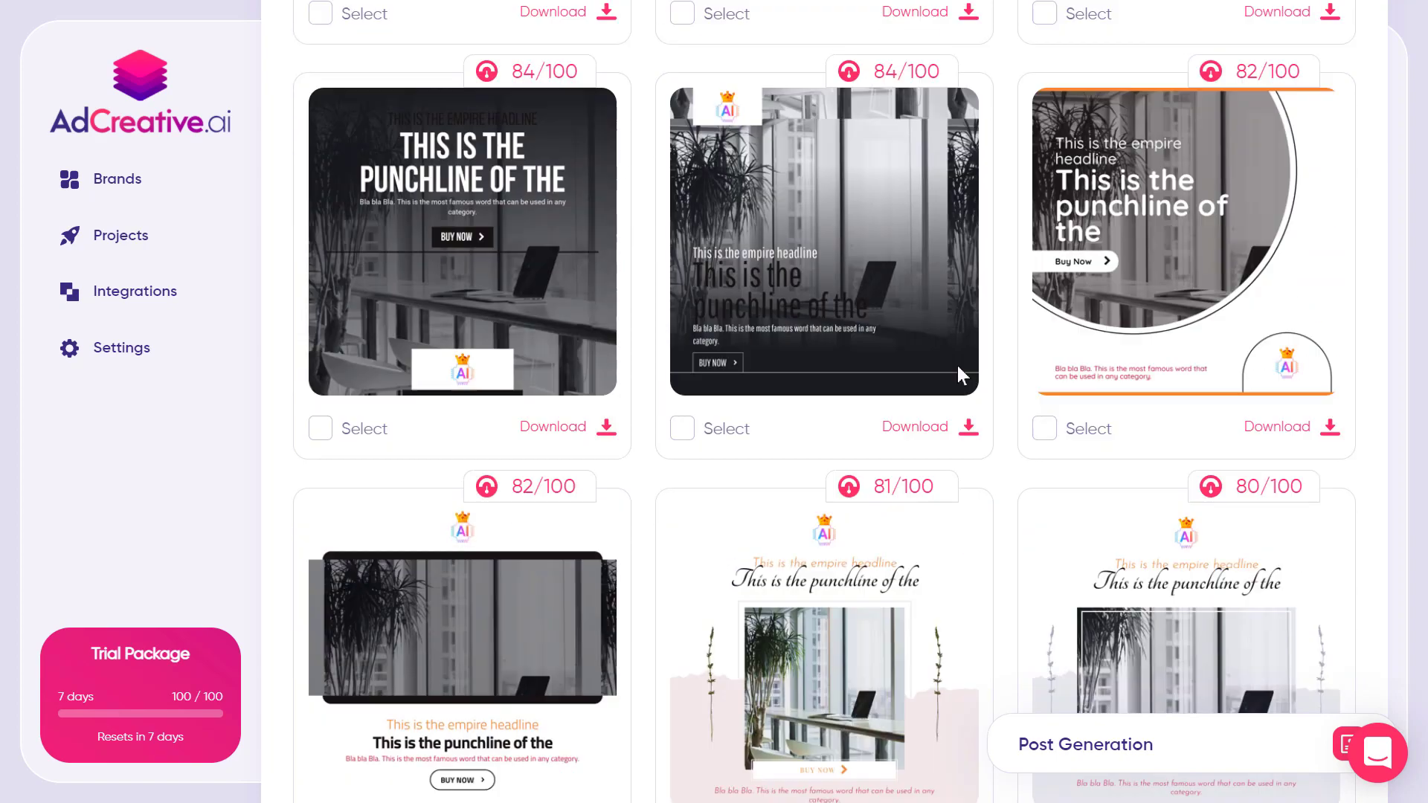
{"action": "scroll", "coordinate": [831, 430], "scroll_direction": "down", "scroll_amount": 2}
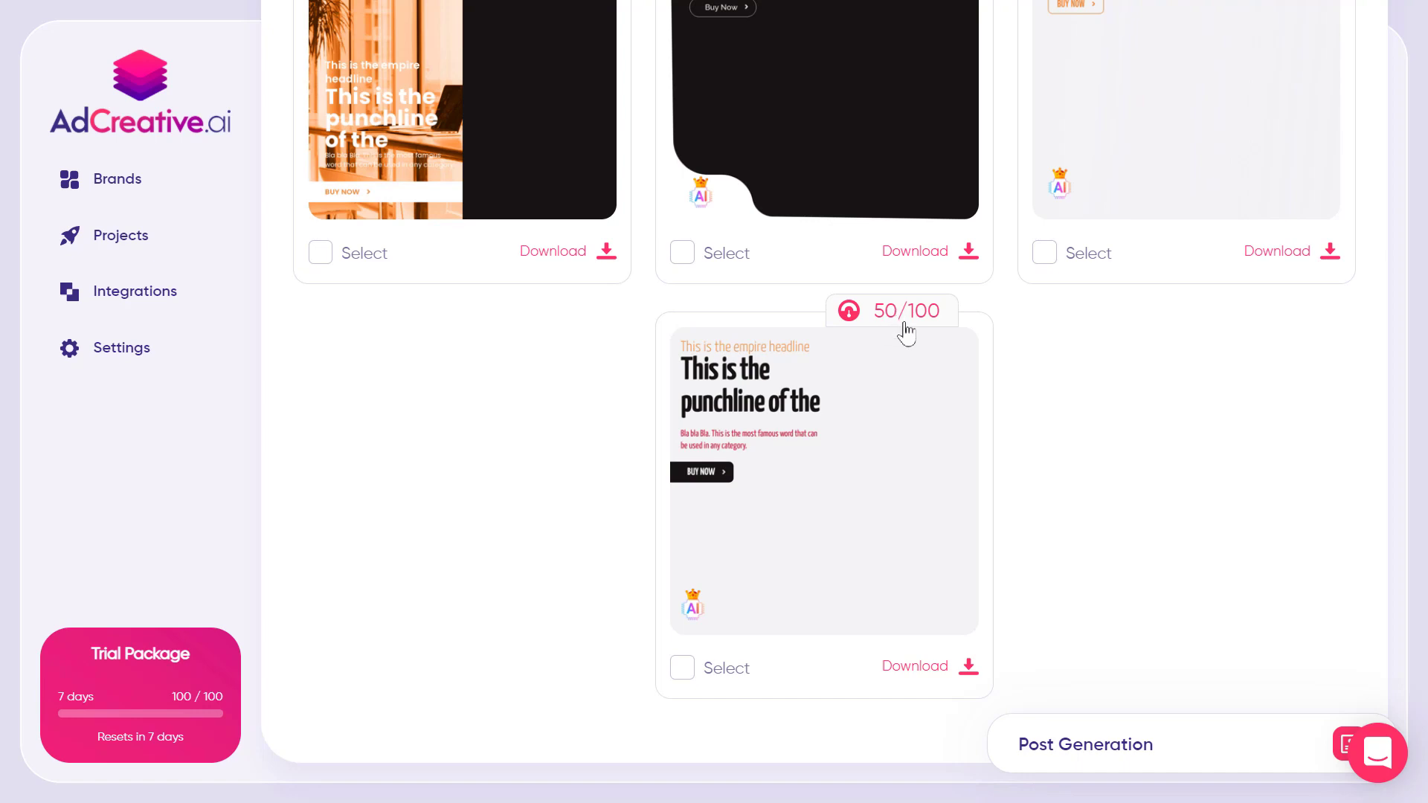
{"action": "scroll", "coordinate": [872, 534], "scroll_direction": "up", "scroll_amount": 3}
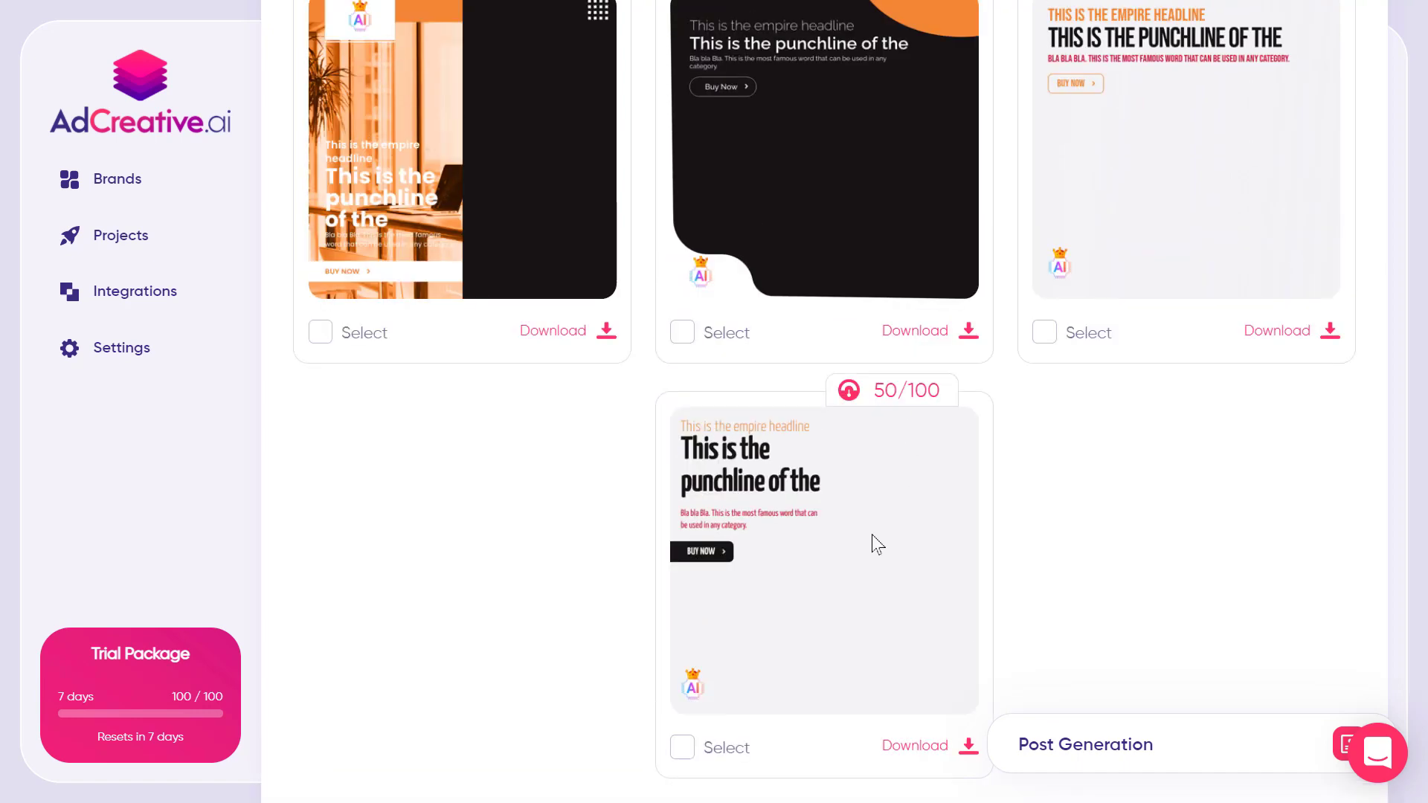
{"action": "scroll", "coordinate": [880, 455], "scroll_direction": "down", "scroll_amount": 3}
{"action": "scroll", "coordinate": [868, 432], "scroll_direction": "up", "scroll_amount": 20}
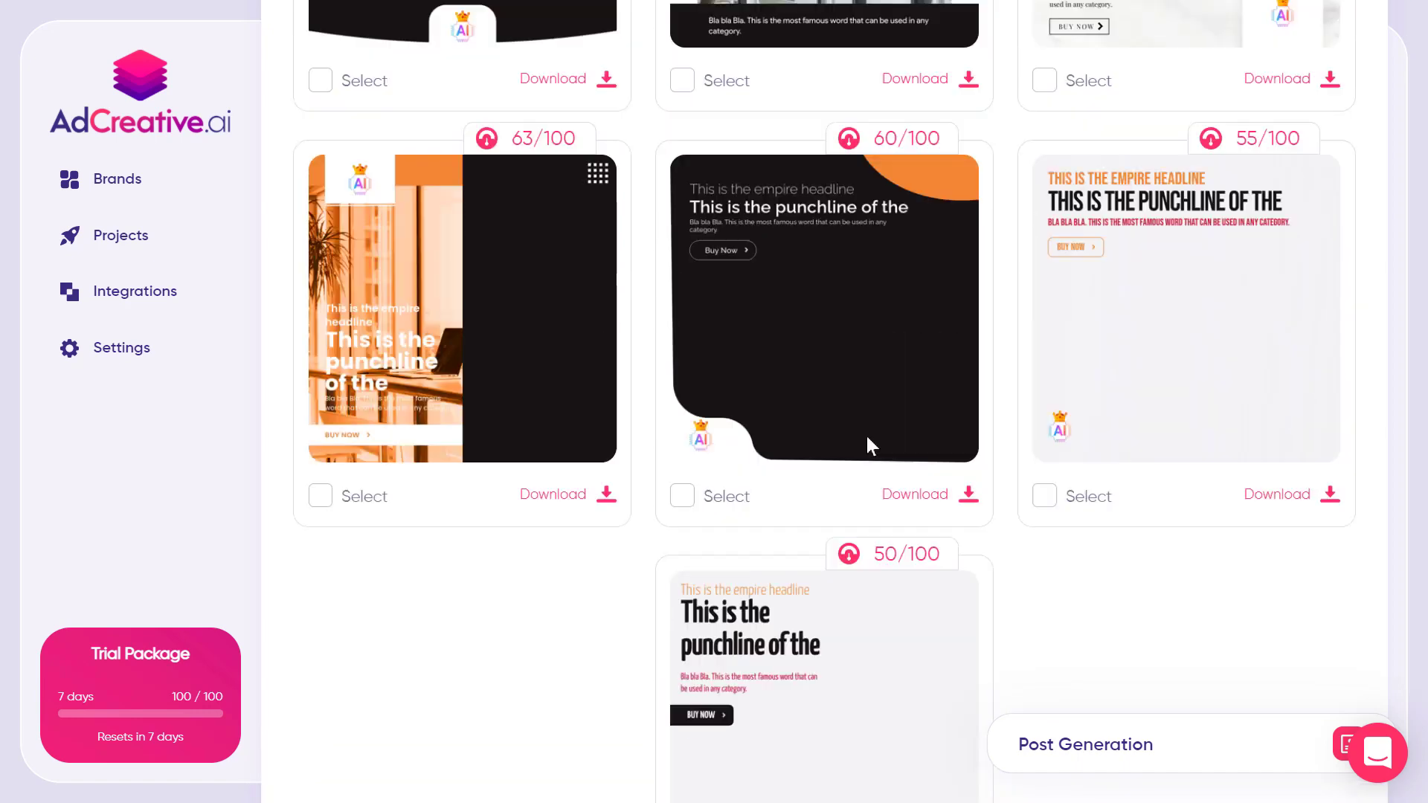
{"action": "scroll", "coordinate": [866, 467], "scroll_direction": "up", "scroll_amount": 15}
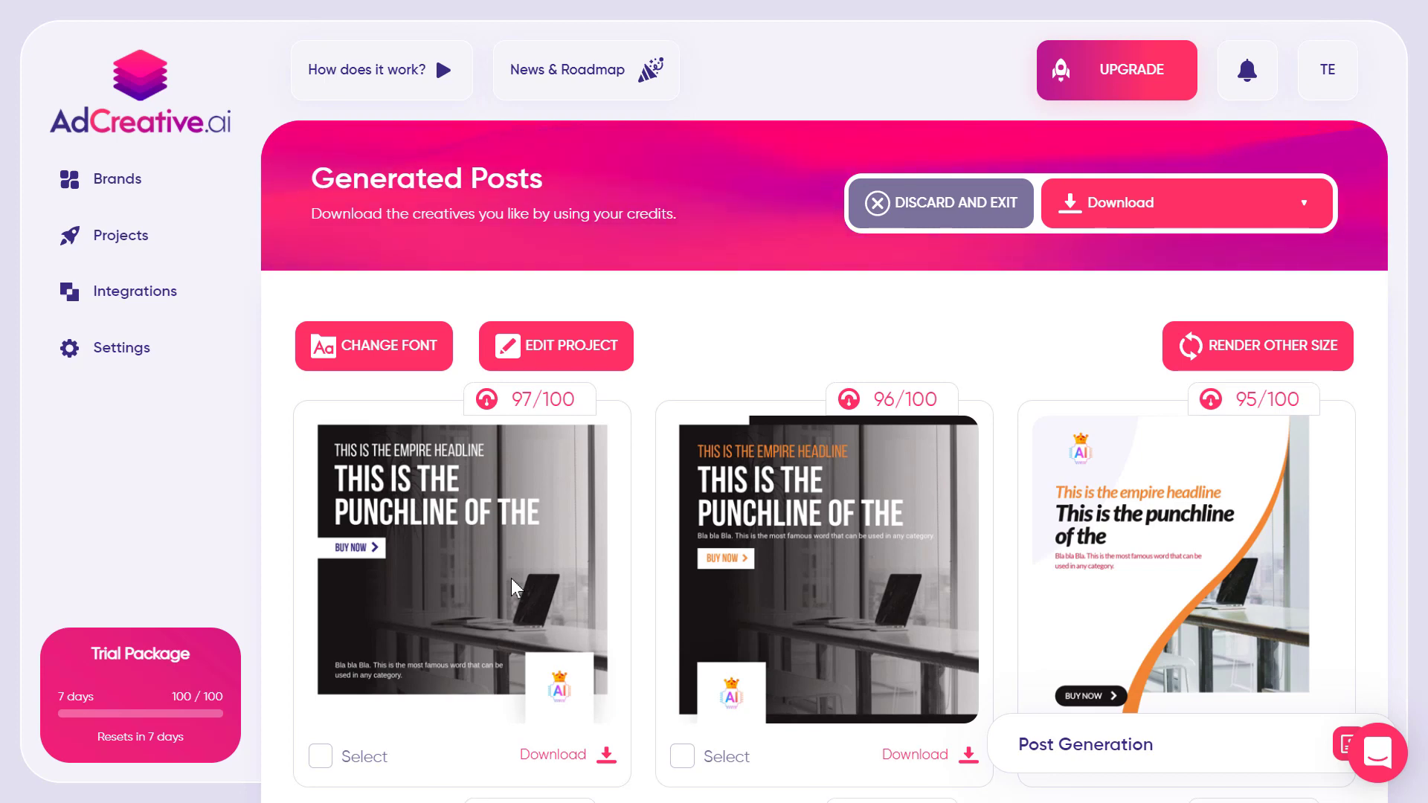
Scroll through the Generated Posts grid to compare the creatives' scores
{"action": "scroll", "coordinate": [511, 578], "scroll_direction": "down", "scroll_amount": 2}
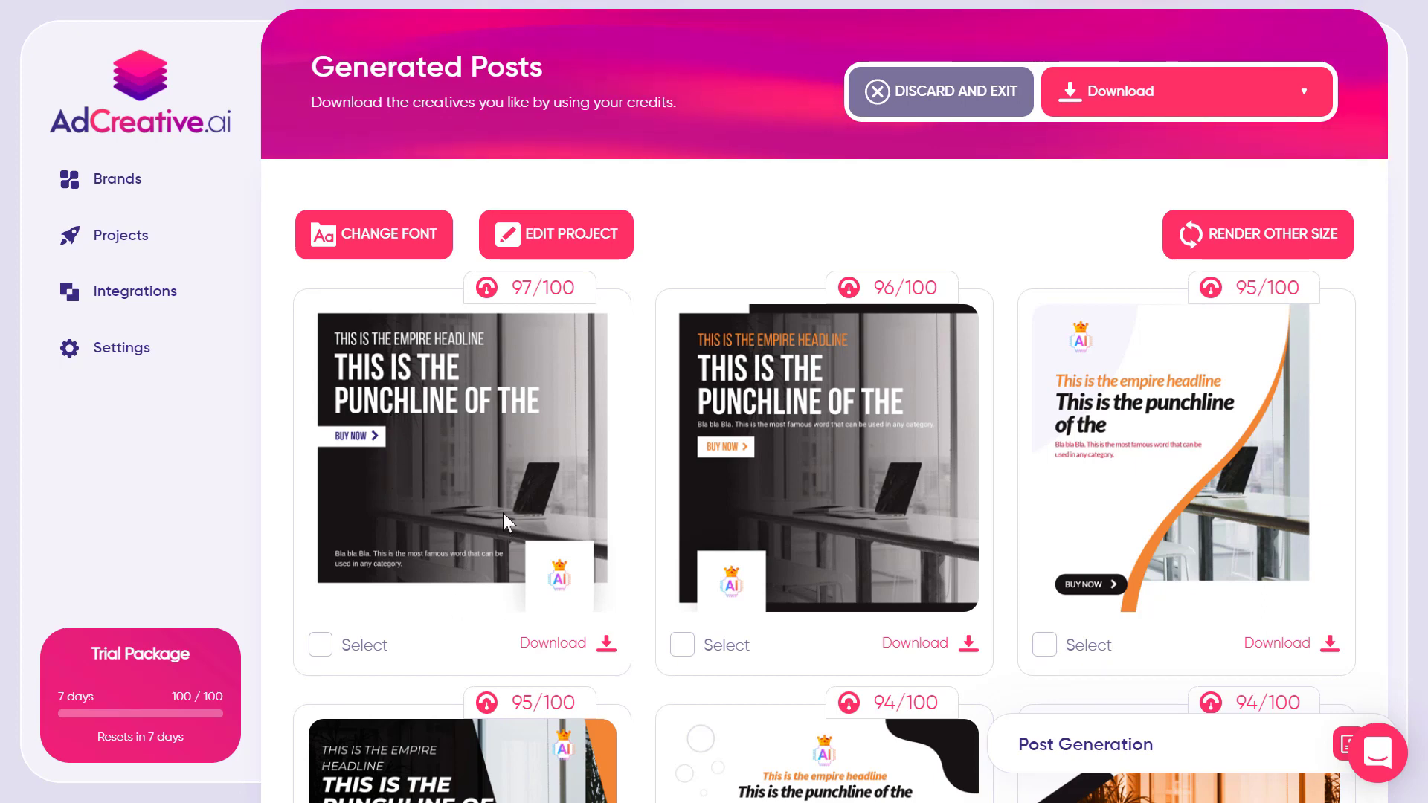
{"action": "scroll", "coordinate": [871, 395], "scroll_direction": "down", "scroll_amount": 2}
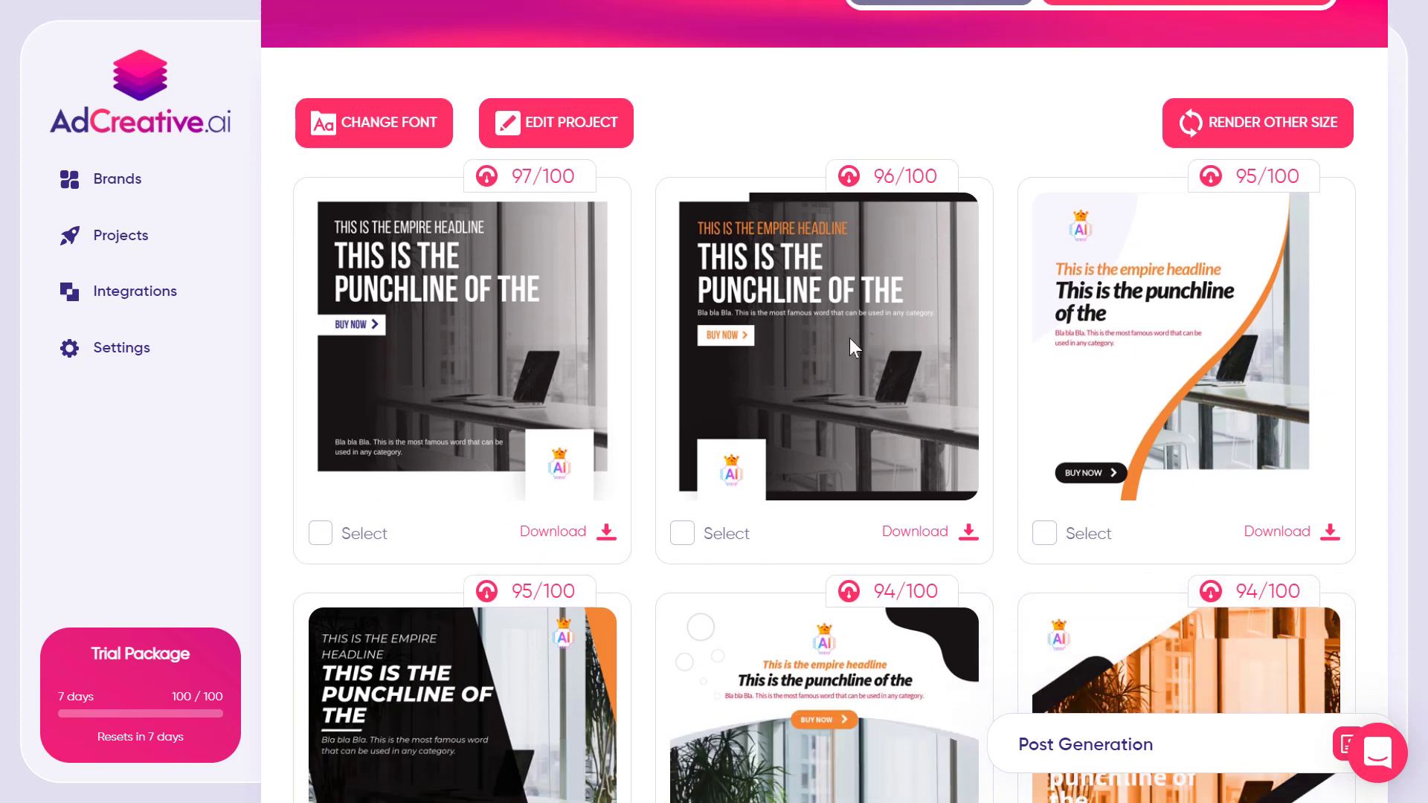
{"action": "scroll", "coordinate": [765, 360], "scroll_direction": "down", "scroll_amount": 5}
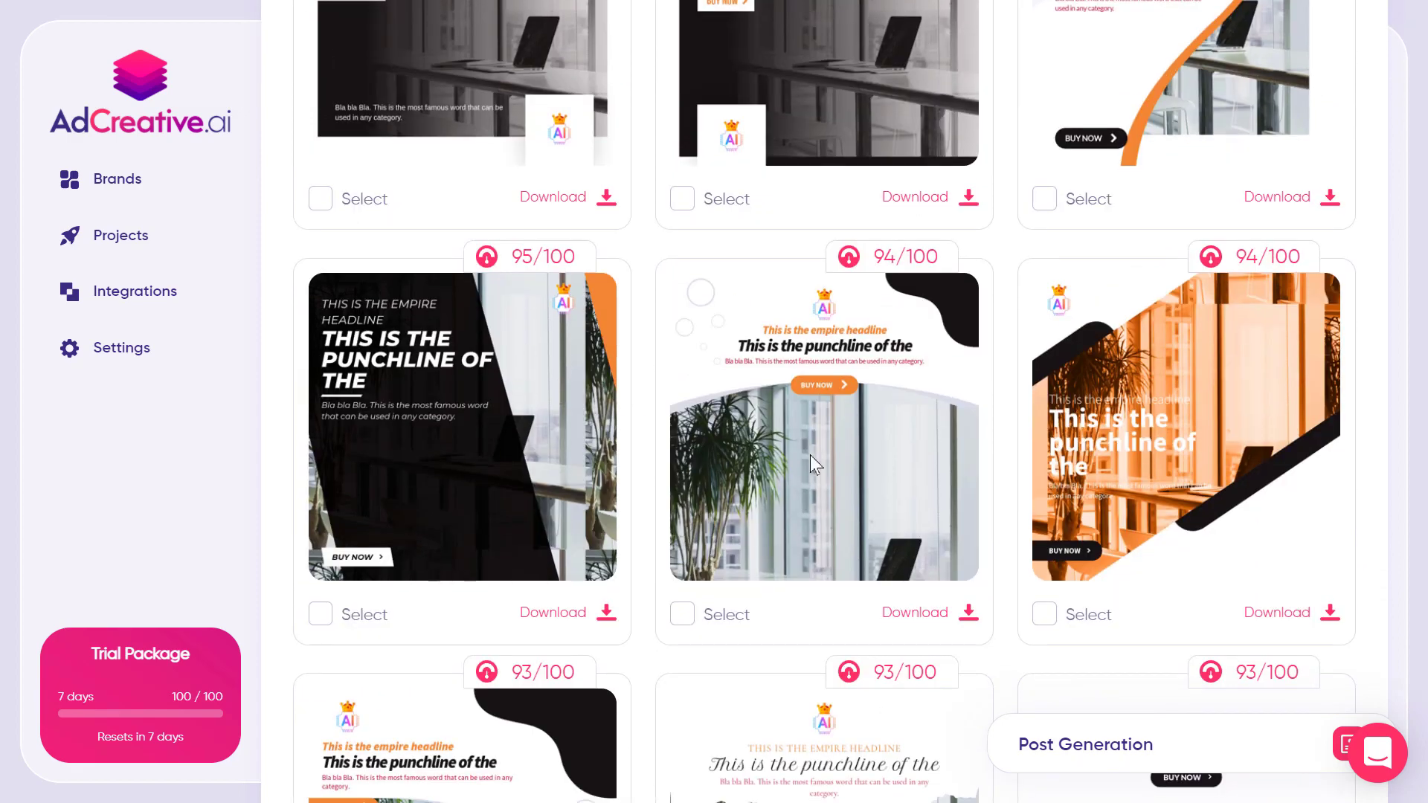
{"action": "scroll", "coordinate": [1000, 528], "scroll_direction": "down", "scroll_amount": 6}
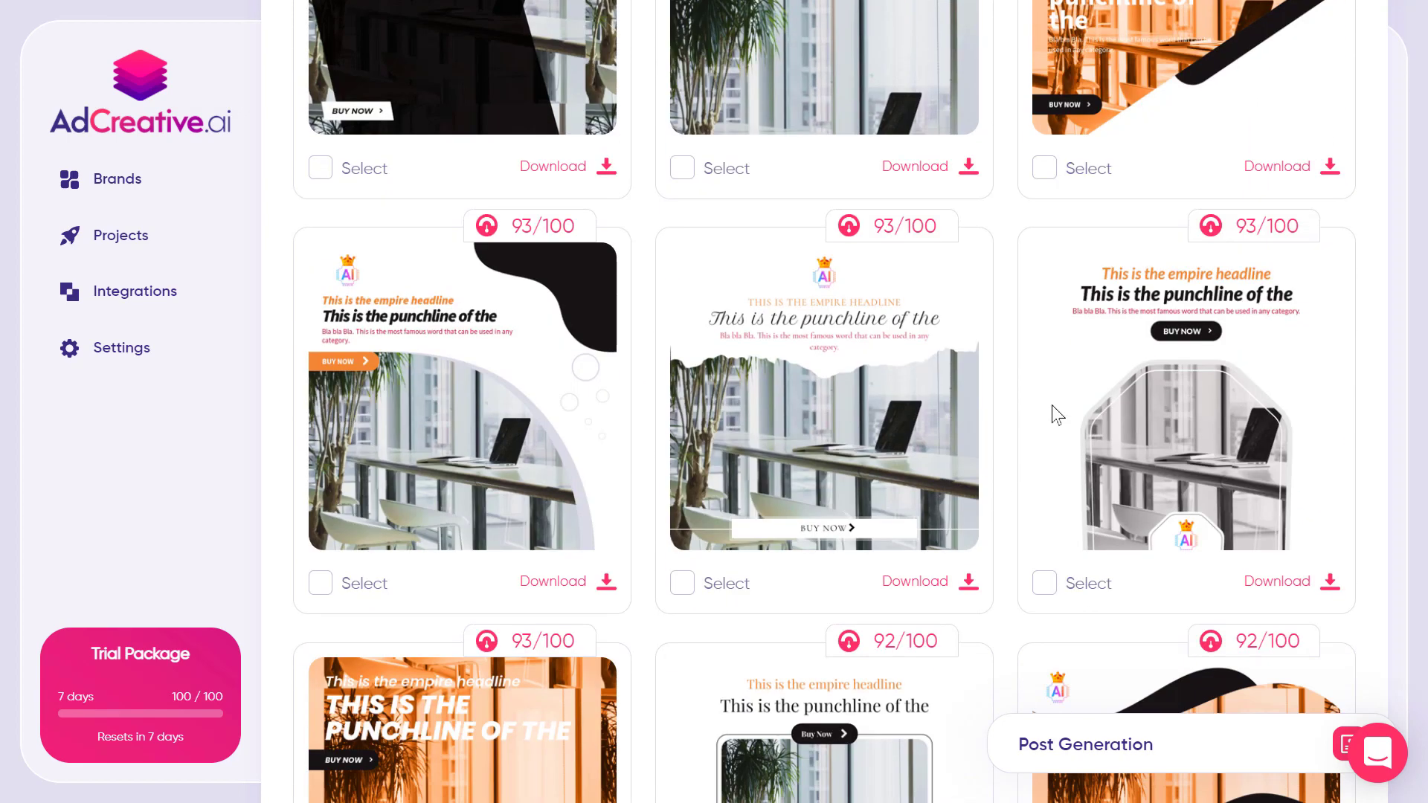
{"action": "scroll", "coordinate": [1058, 415], "scroll_direction": "down", "scroll_amount": 2}
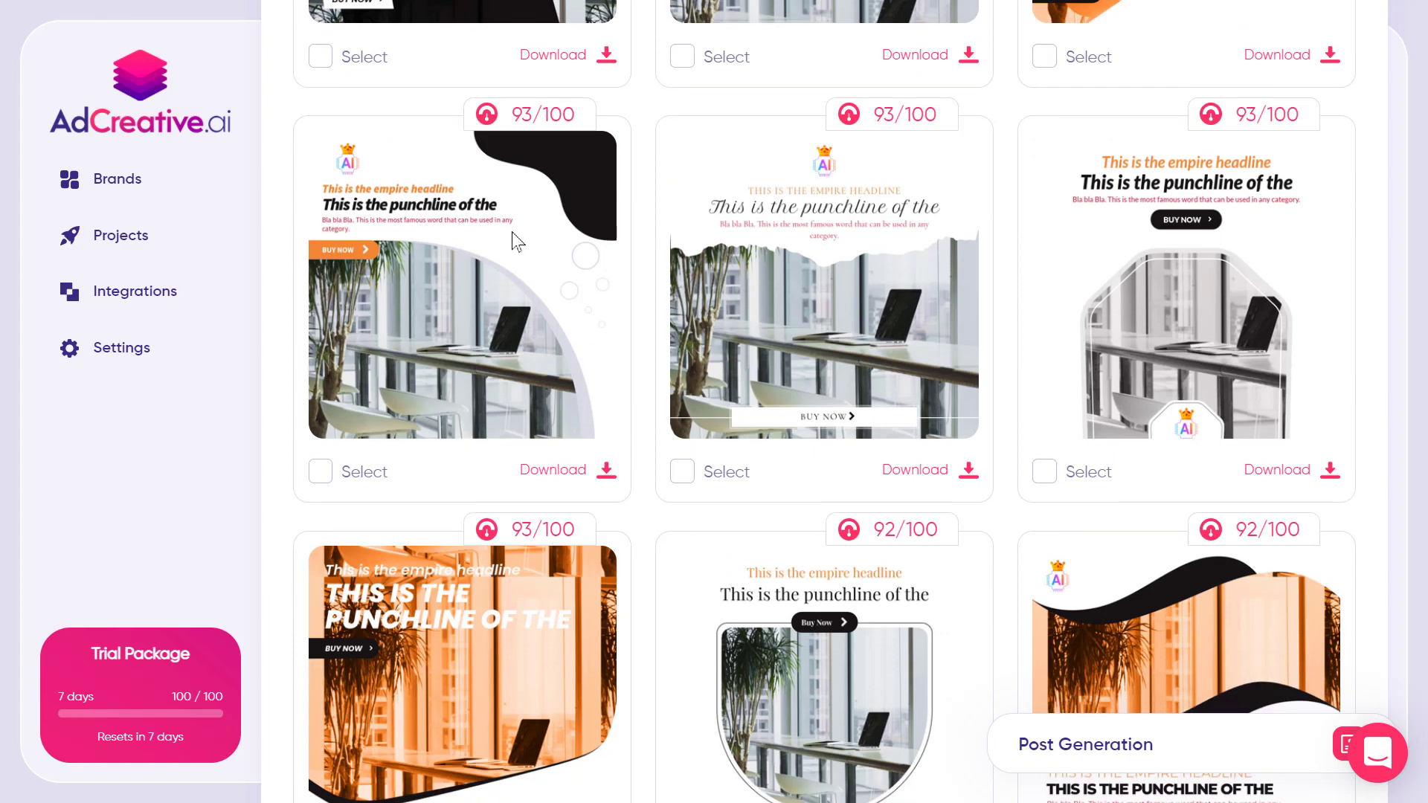
{"action": "scroll", "coordinate": [573, 281], "scroll_direction": "down", "scroll_amount": 5}
{"action": "scroll", "coordinate": [922, 316], "scroll_direction": "up", "scroll_amount": 15}
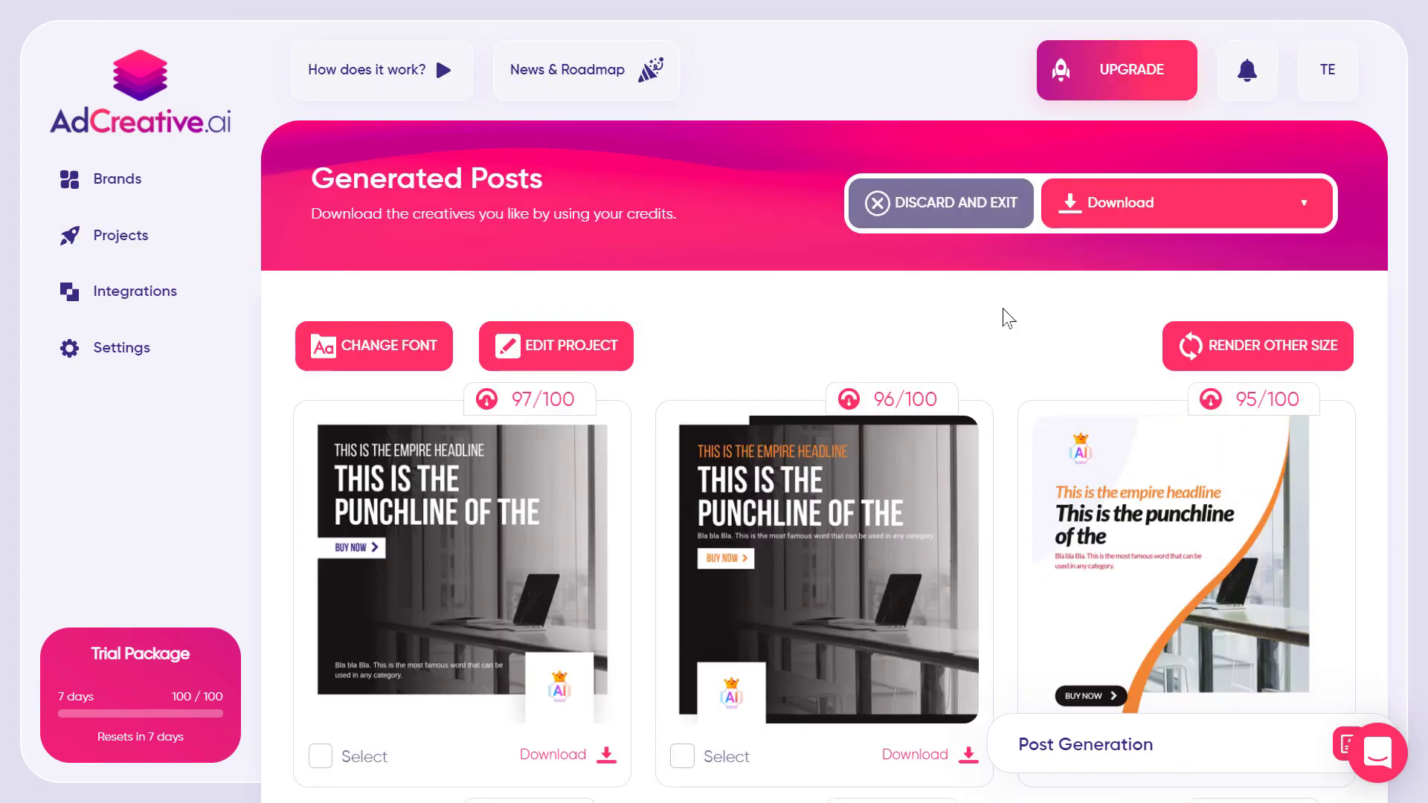
{"action": "scroll", "coordinate": [1008, 317], "scroll_direction": "down", "scroll_amount": 20}
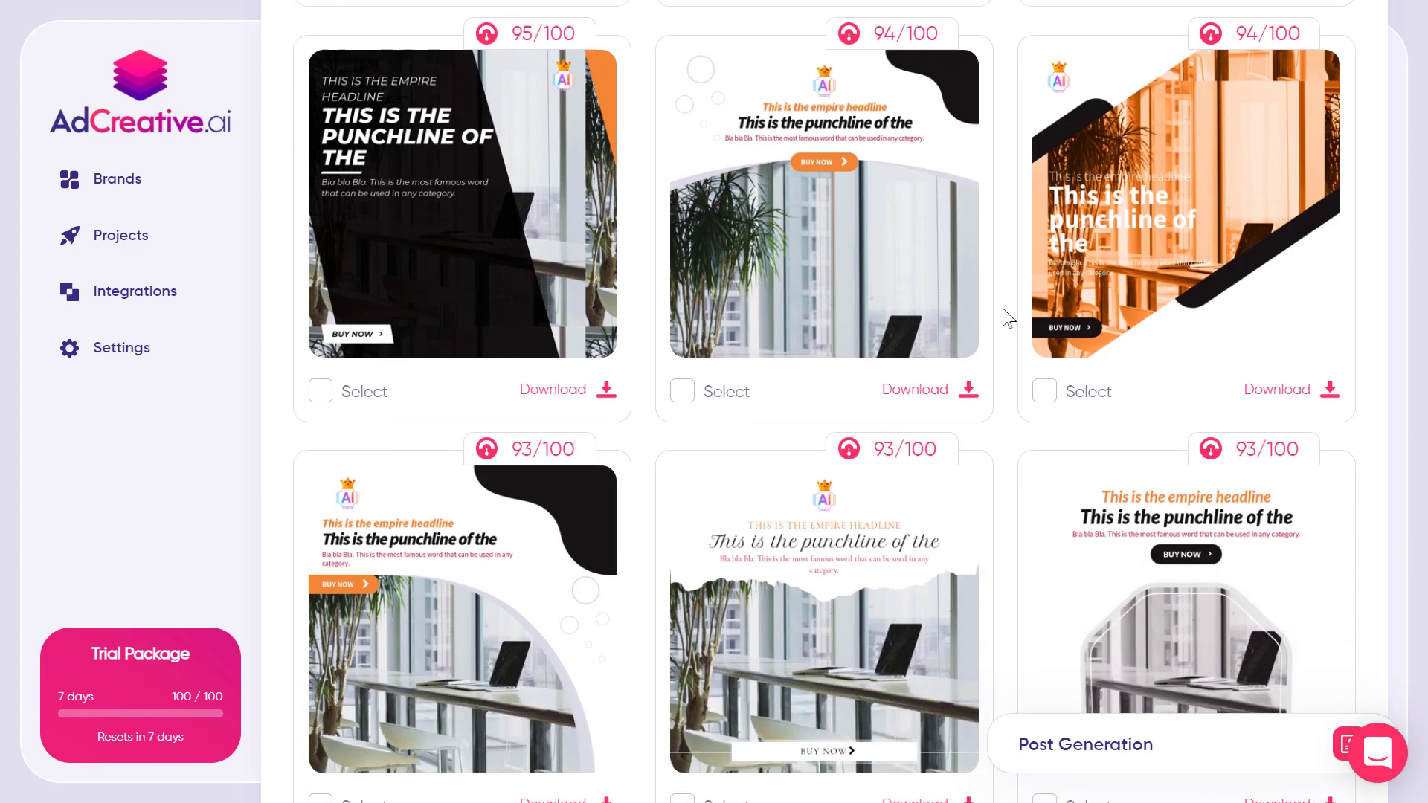
{"action": "scroll", "coordinate": [1008, 318], "scroll_direction": "down", "scroll_amount": 10}
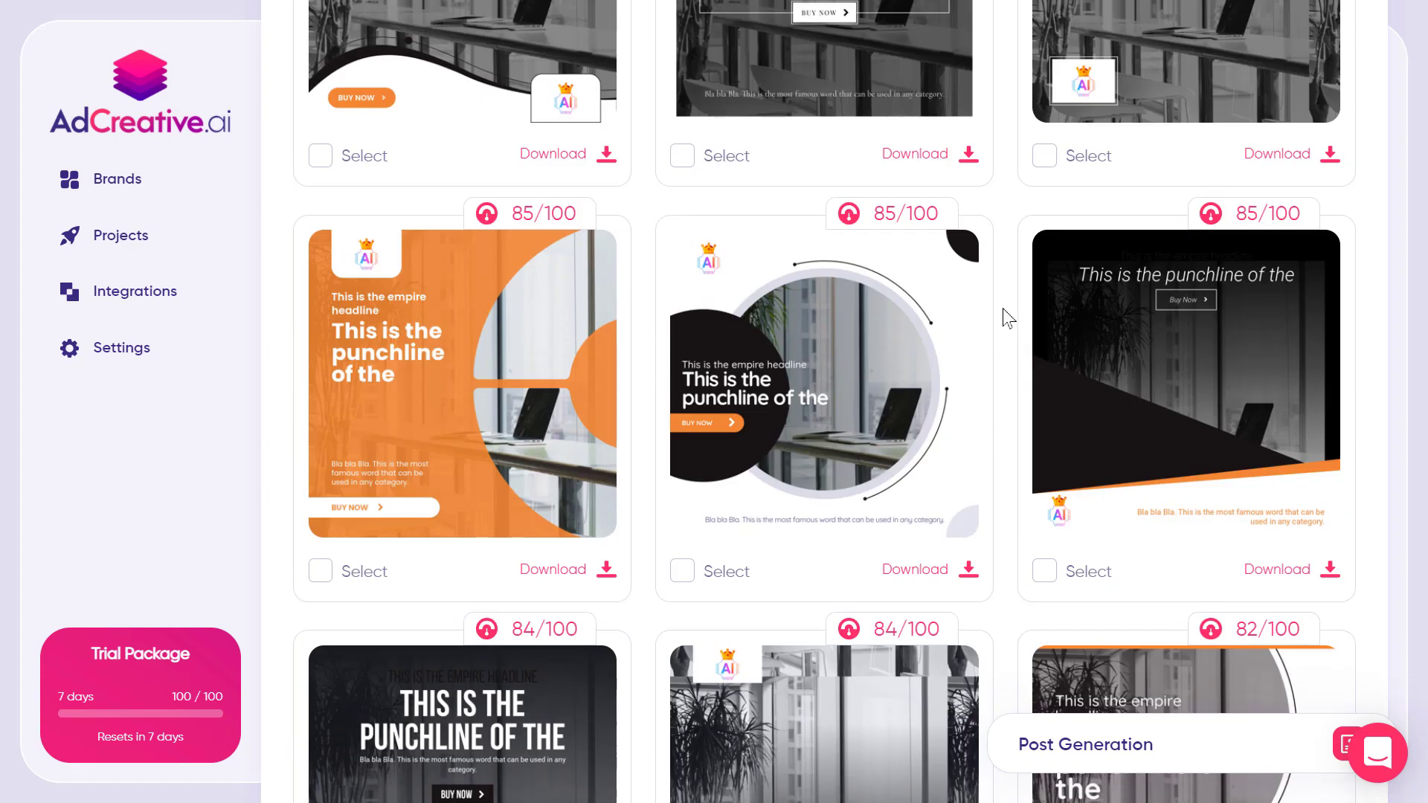
{"action": "scroll", "coordinate": [1008, 317], "scroll_direction": "down", "scroll_amount": 6}
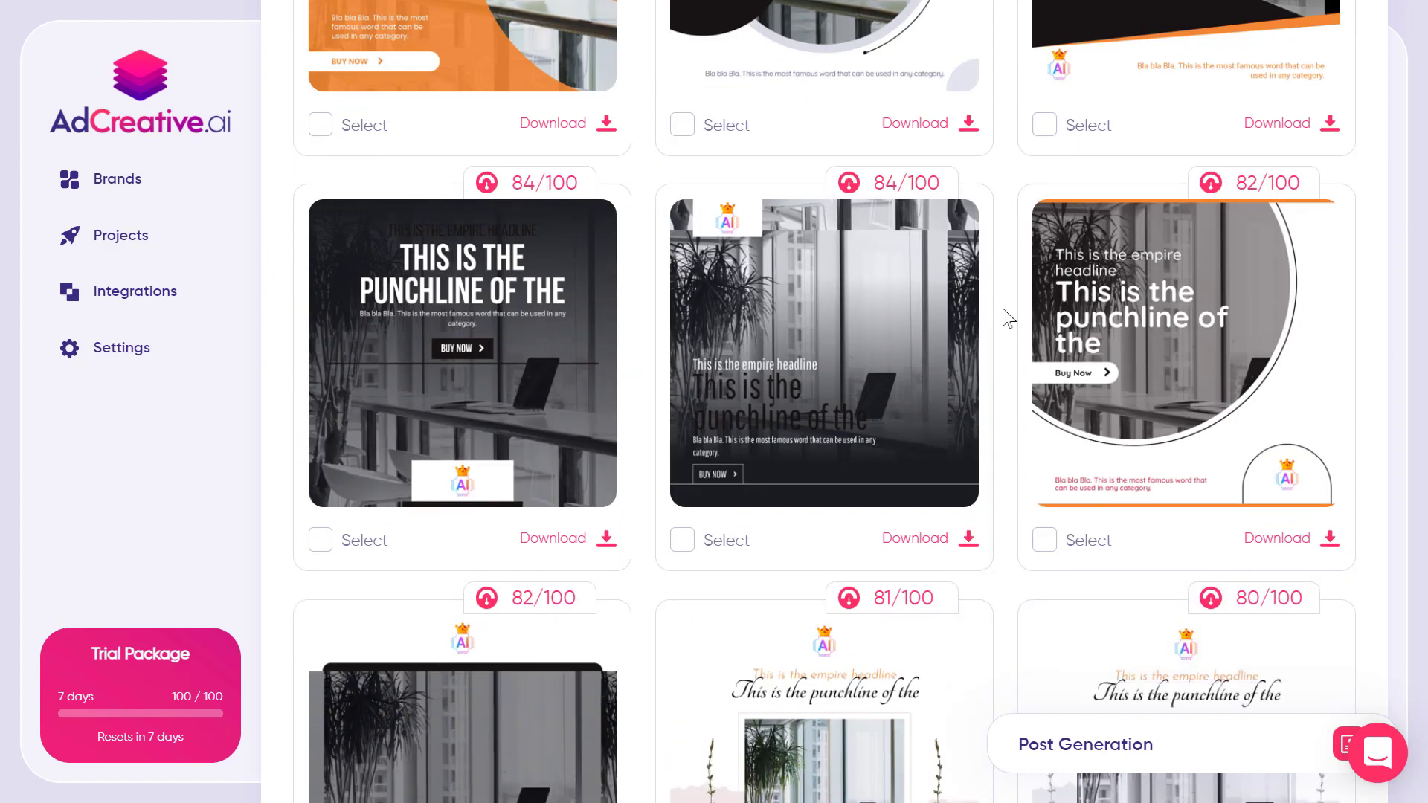
{"action": "scroll", "coordinate": [1008, 317], "scroll_direction": "down", "scroll_amount": 10}
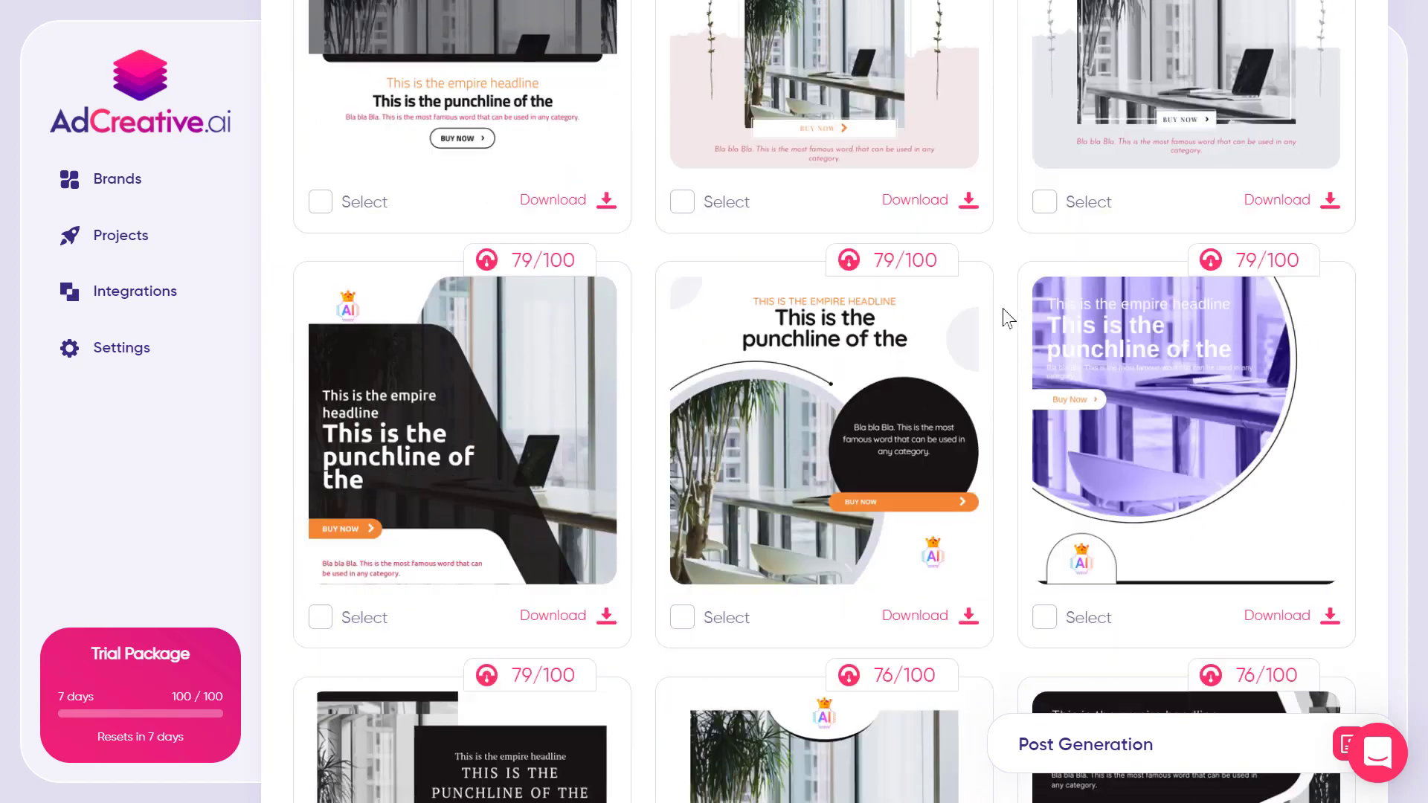
{"action": "scroll", "coordinate": [1008, 317], "scroll_direction": "down", "scroll_amount": 3}
{"action": "scroll", "coordinate": [674, 476], "scroll_direction": "up", "scroll_amount": 3}
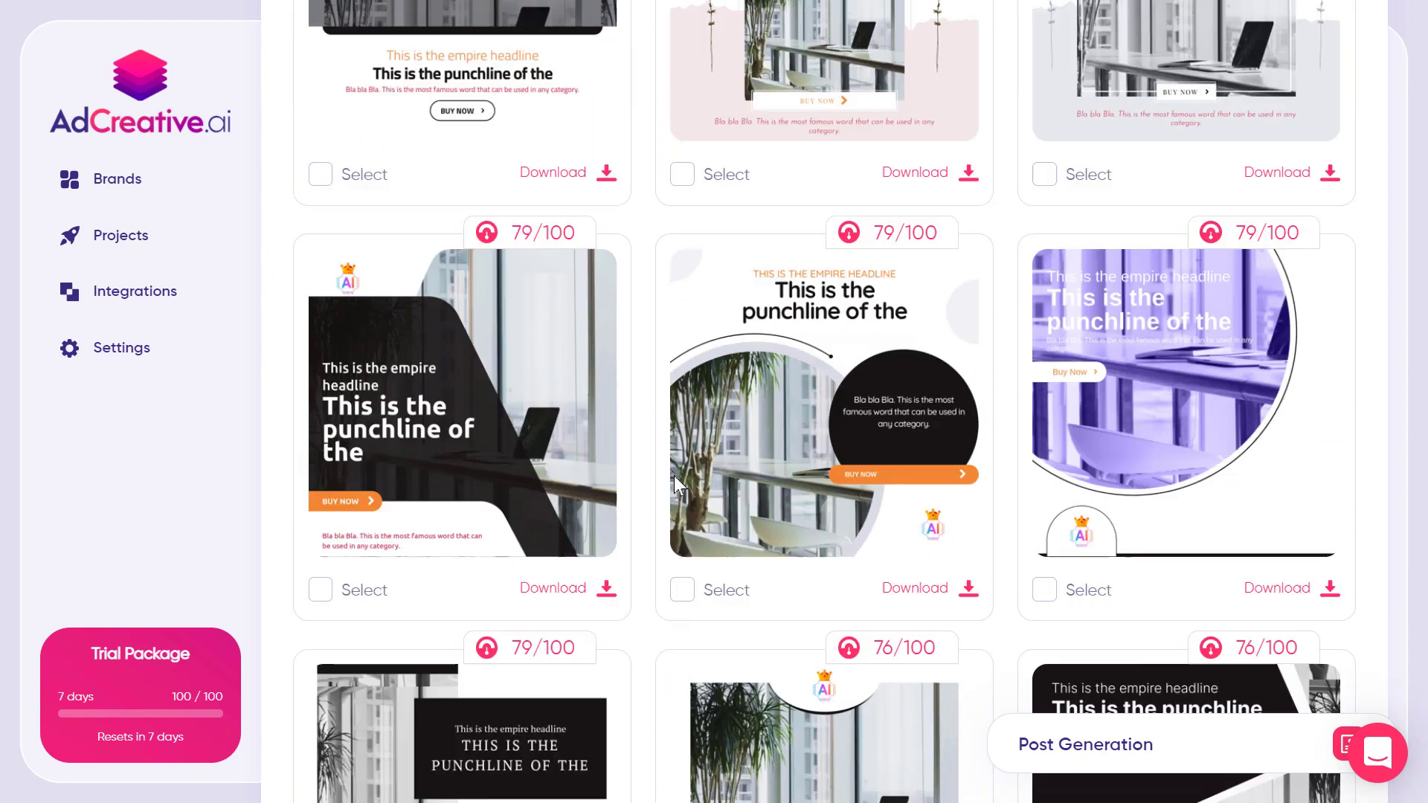
{"action": "scroll", "coordinate": [674, 477], "scroll_direction": "up", "scroll_amount": 6}
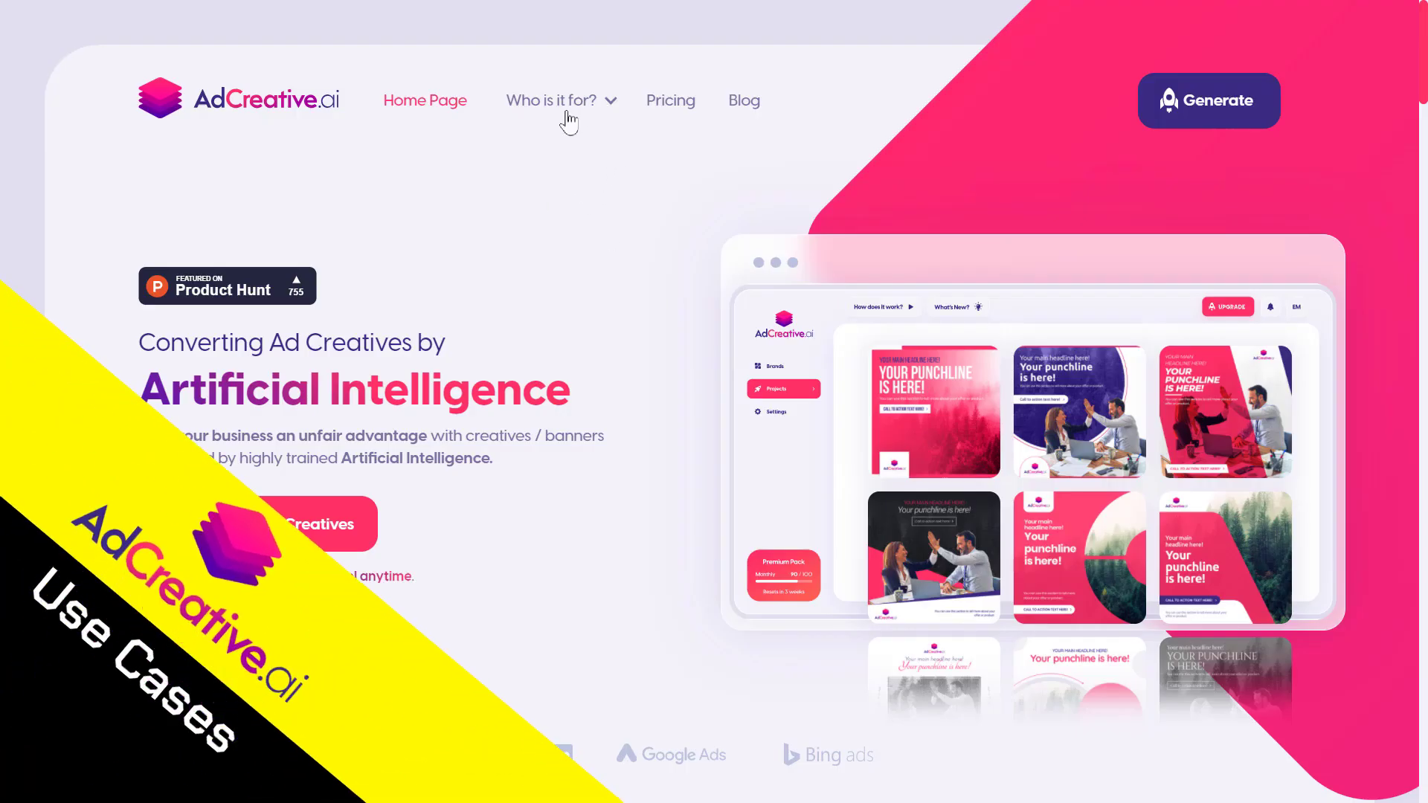
Go to the E-Commerce page under 'Who is it for?' and scroll to Our Pricing ($14, $89, $349)
{"action": "mouse_move", "coordinate": [605, 105]}
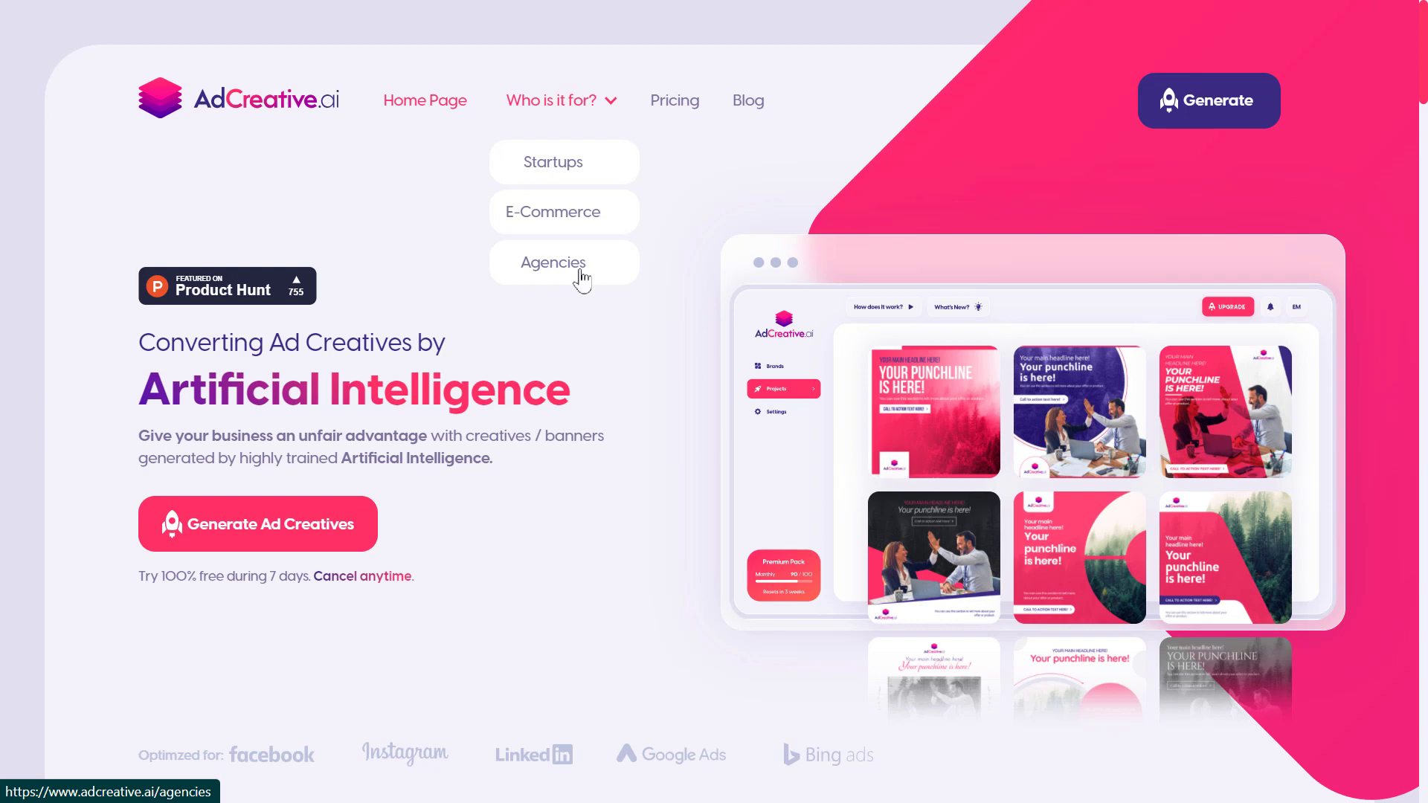
{"action": "left_click", "coordinate": [614, 214]}
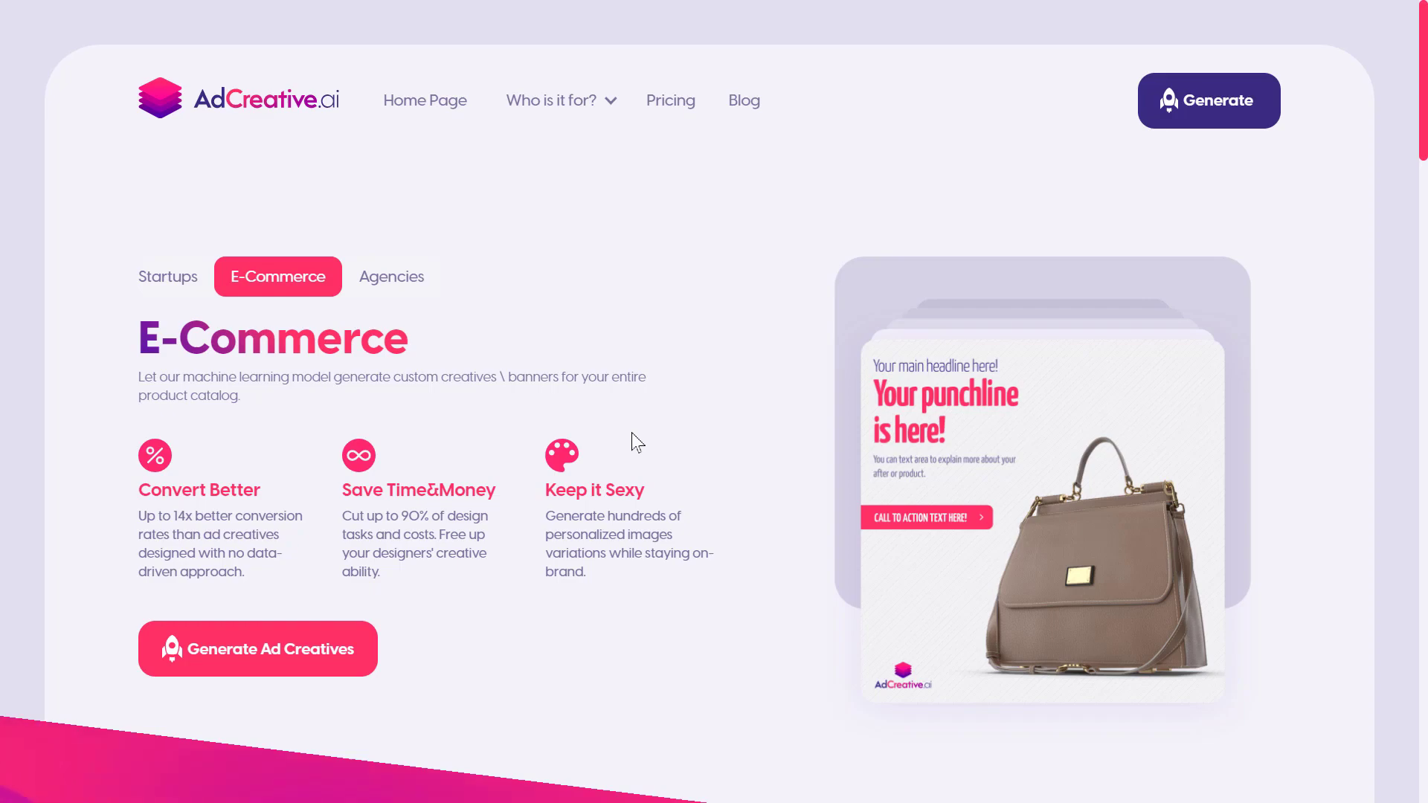
{"action": "scroll", "coordinate": [747, 378], "scroll_direction": "down", "scroll_amount": 2}
{"action": "scroll", "coordinate": [1028, 420], "scroll_direction": "up", "scroll_amount": 2}
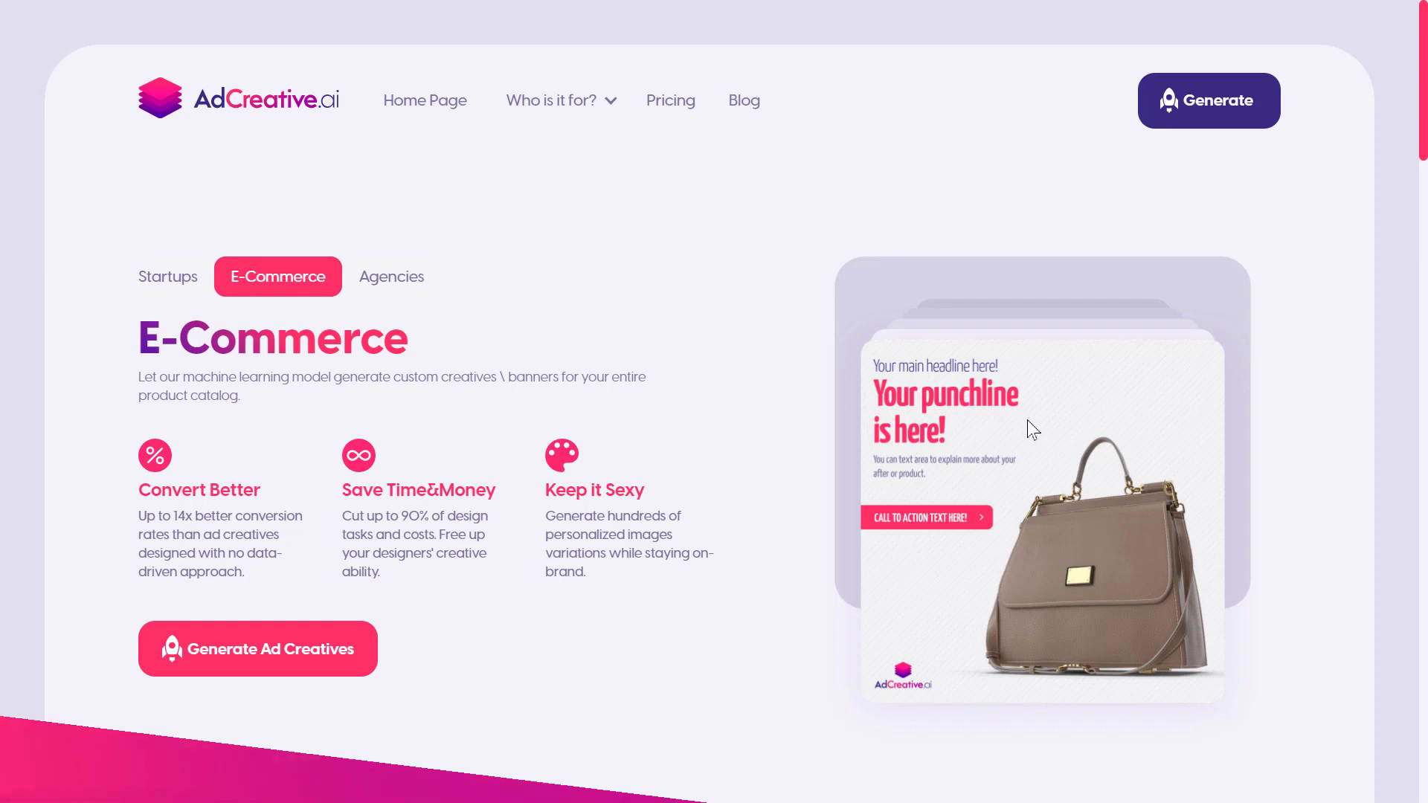
{"action": "scroll", "coordinate": [1028, 420], "scroll_direction": "down", "scroll_amount": 10}
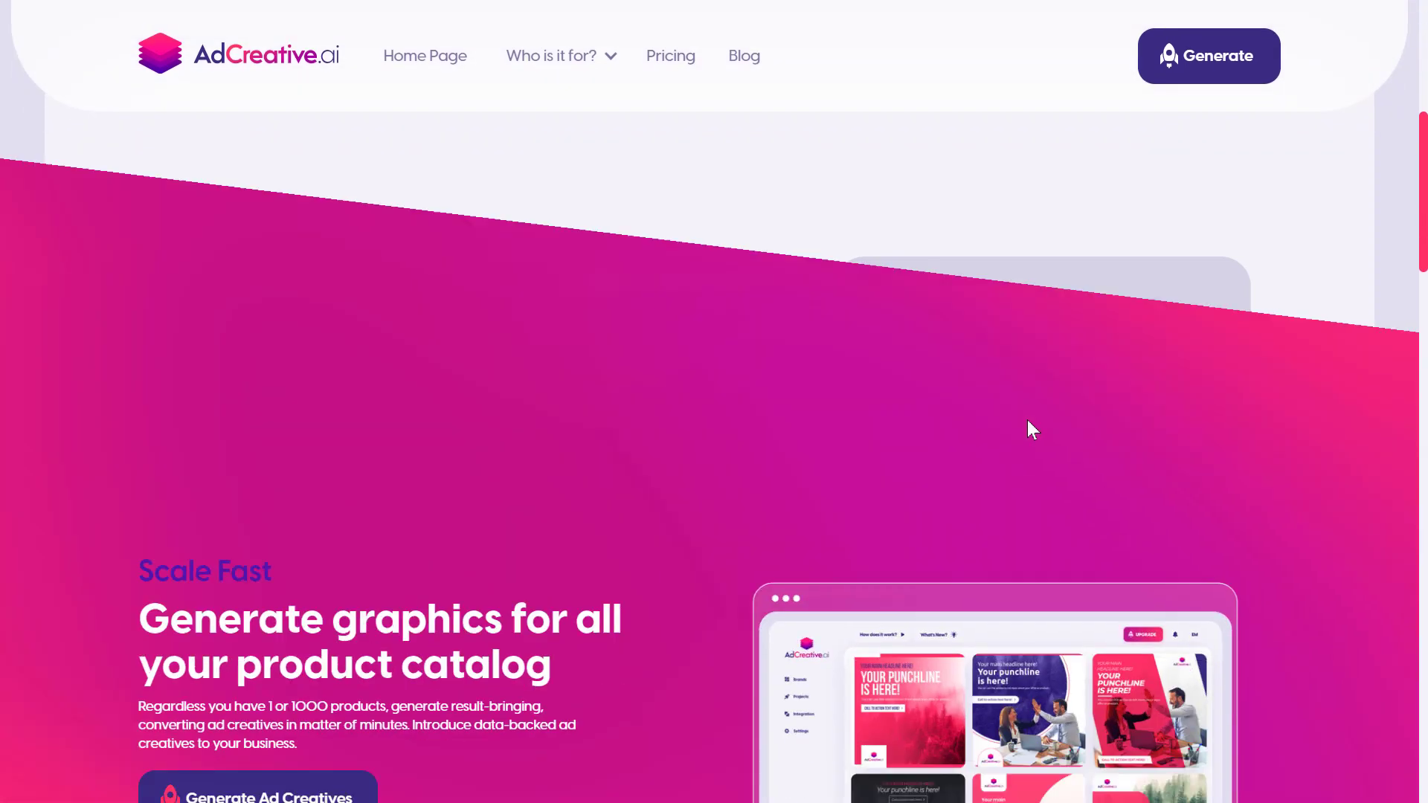
{"action": "scroll", "coordinate": [1028, 419], "scroll_direction": "down", "scroll_amount": 10}
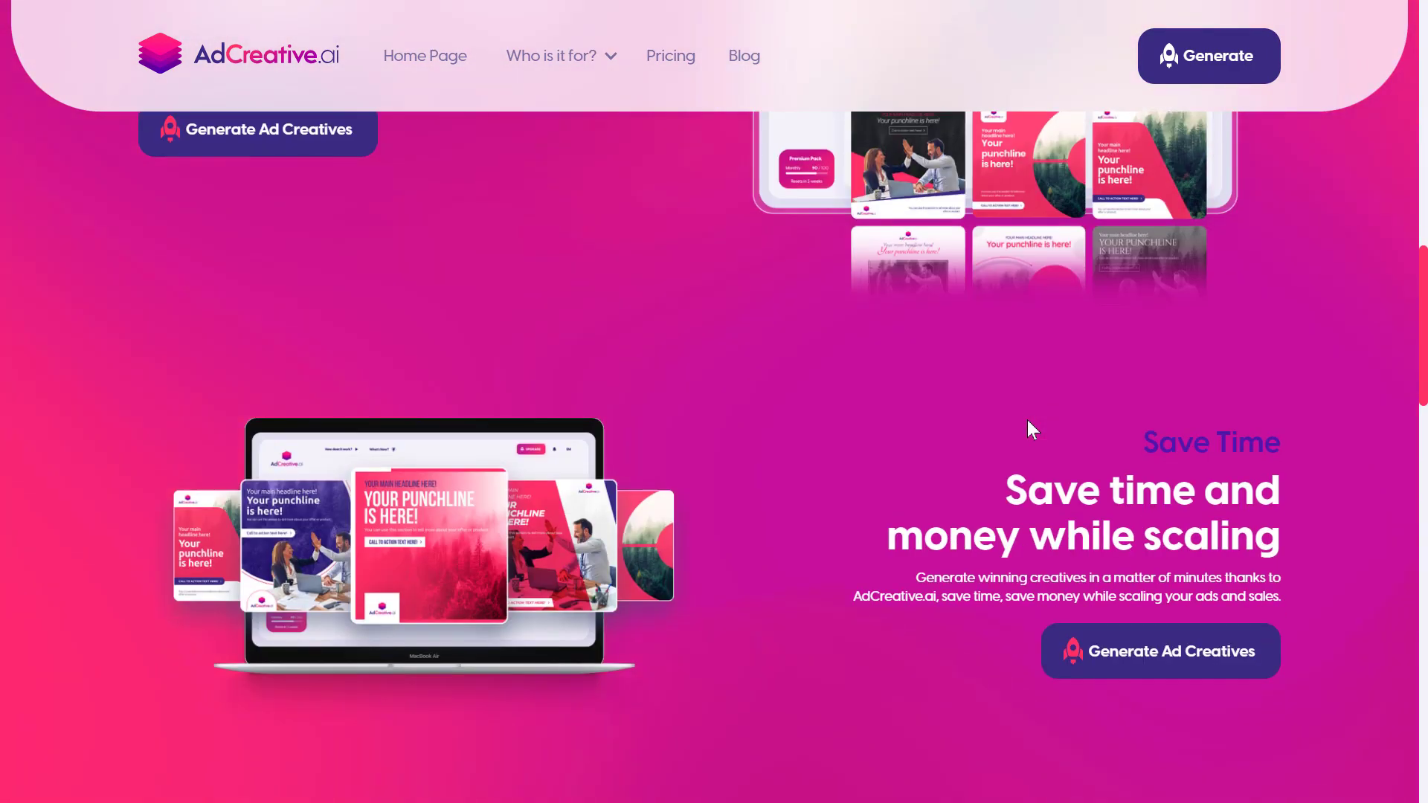
{"action": "scroll", "coordinate": [1028, 419], "scroll_direction": "down", "scroll_amount": 5}
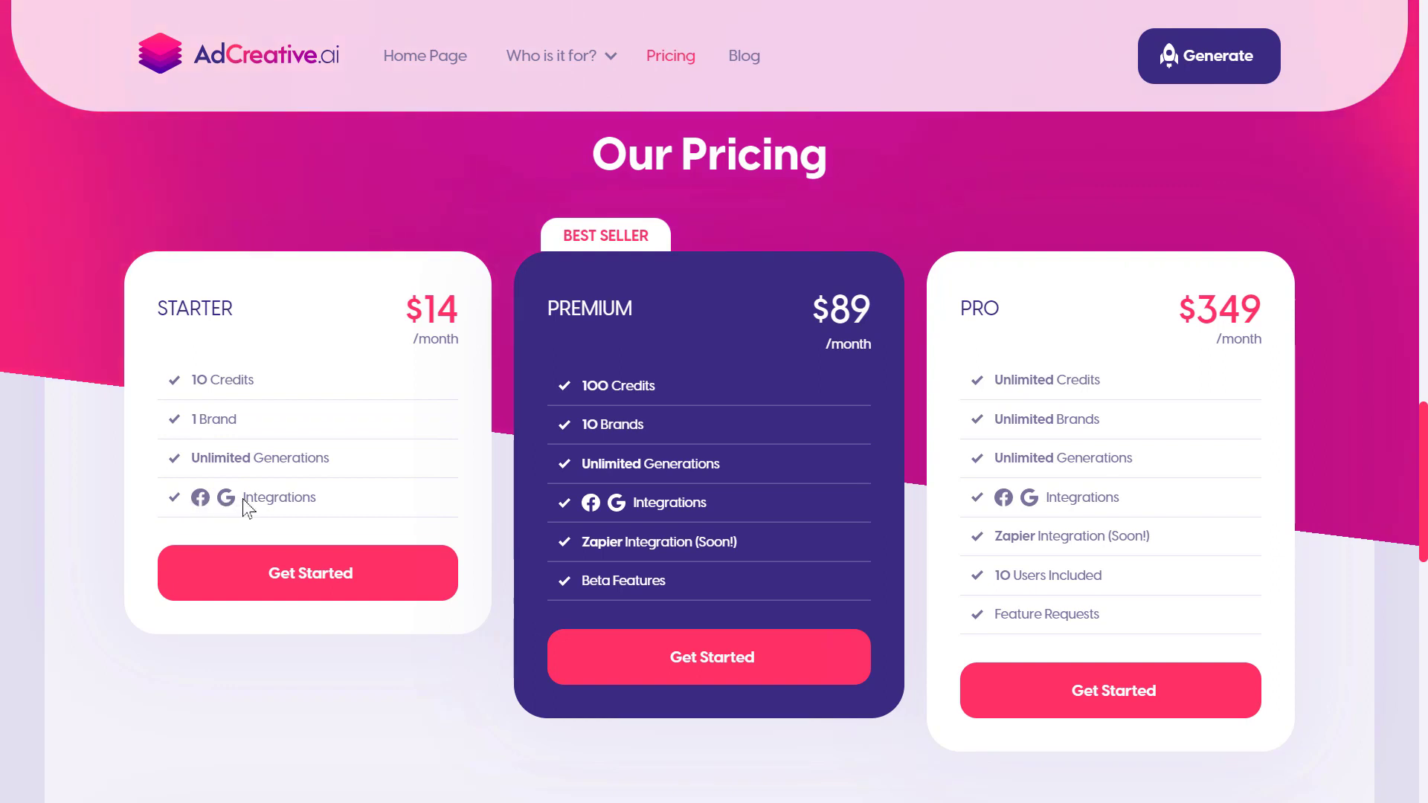
Drag-select the STARTER plan heading to highlight it
{"action": "left_click_drag", "start_coordinate": [269, 325], "coordinate": [154, 309]}
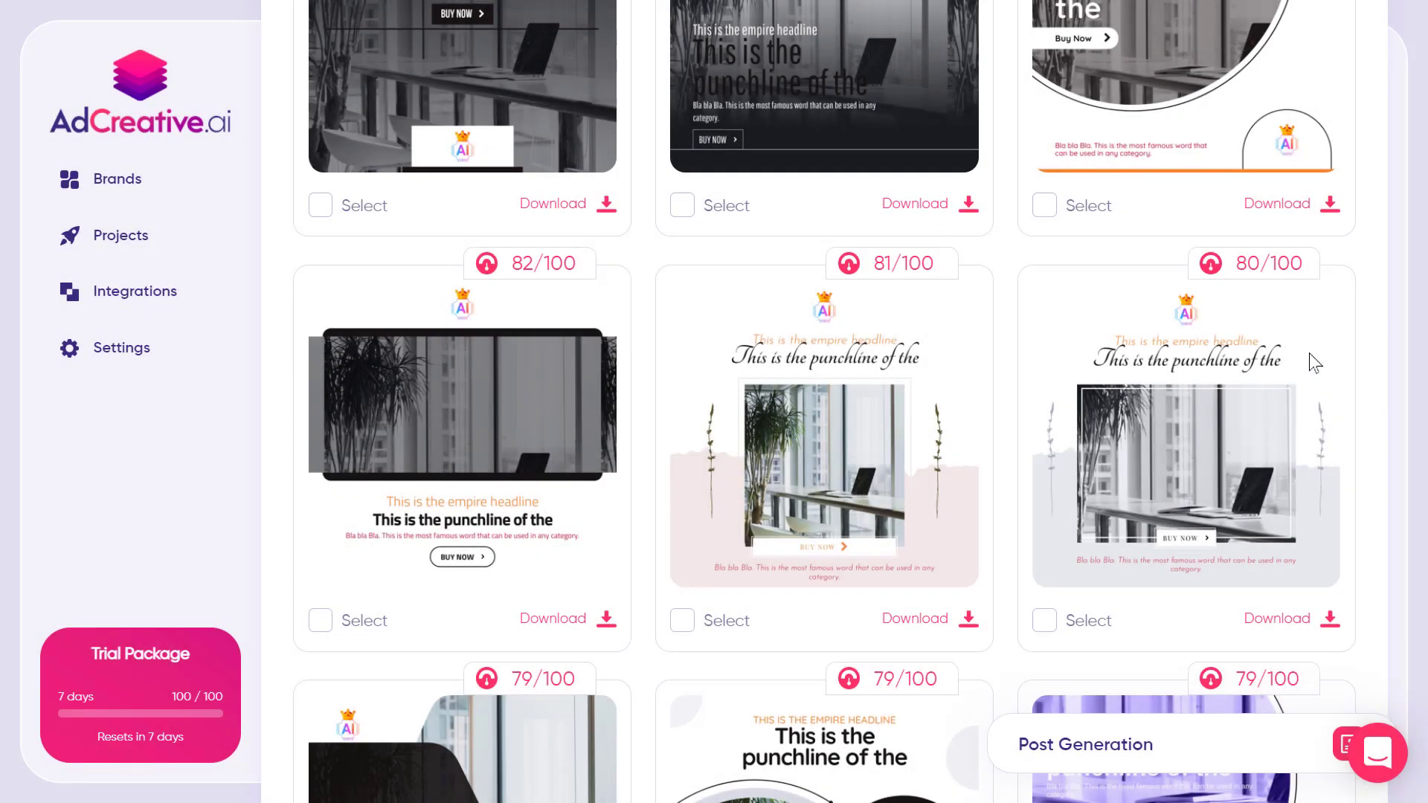
Tick Select on the 91/100 and both 88/100 creatives, then scroll back to the top
{"action": "scroll", "coordinate": [1278, 337], "scroll_direction": "up", "scroll_amount": 15}
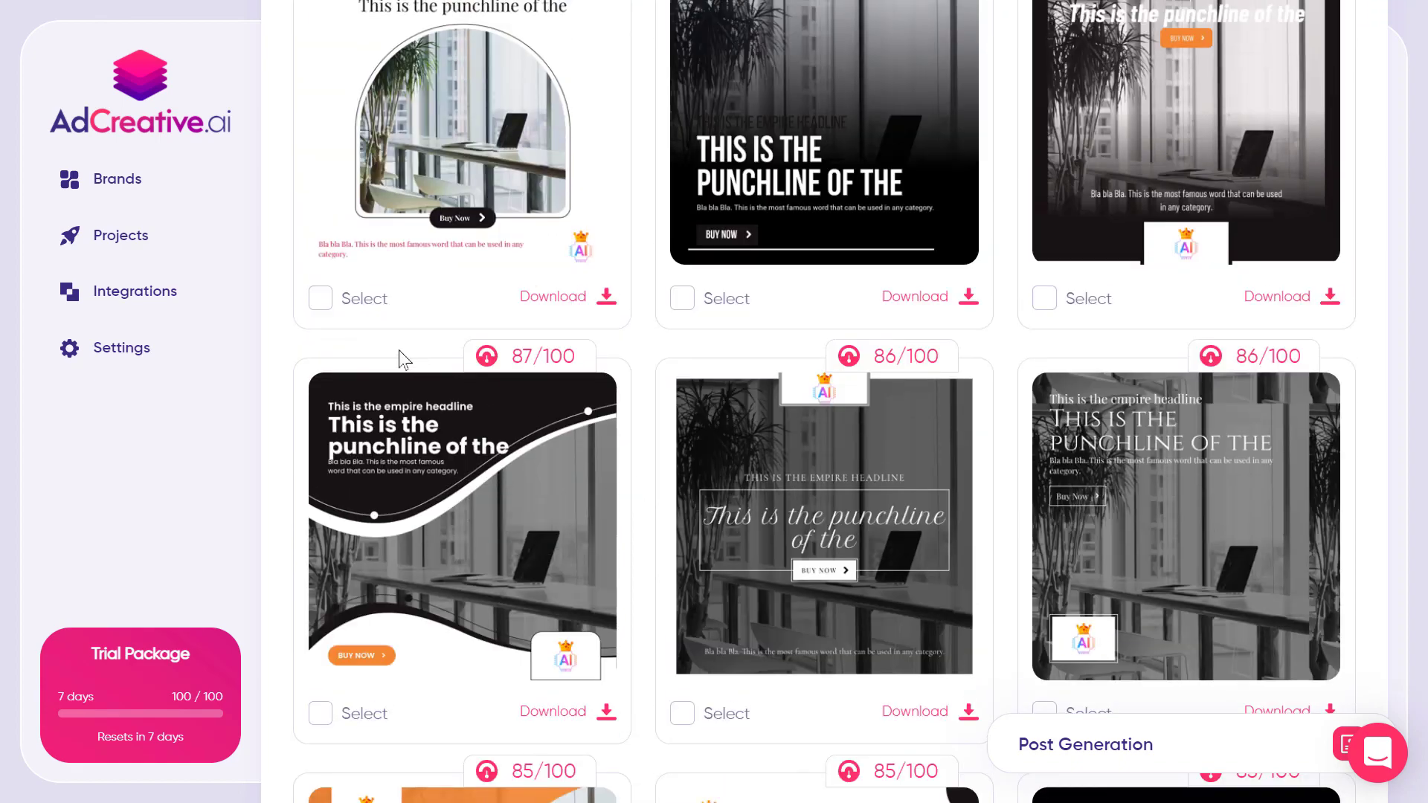
{"action": "left_click", "coordinate": [321, 298]}
{"action": "left_click", "coordinate": [682, 298]}
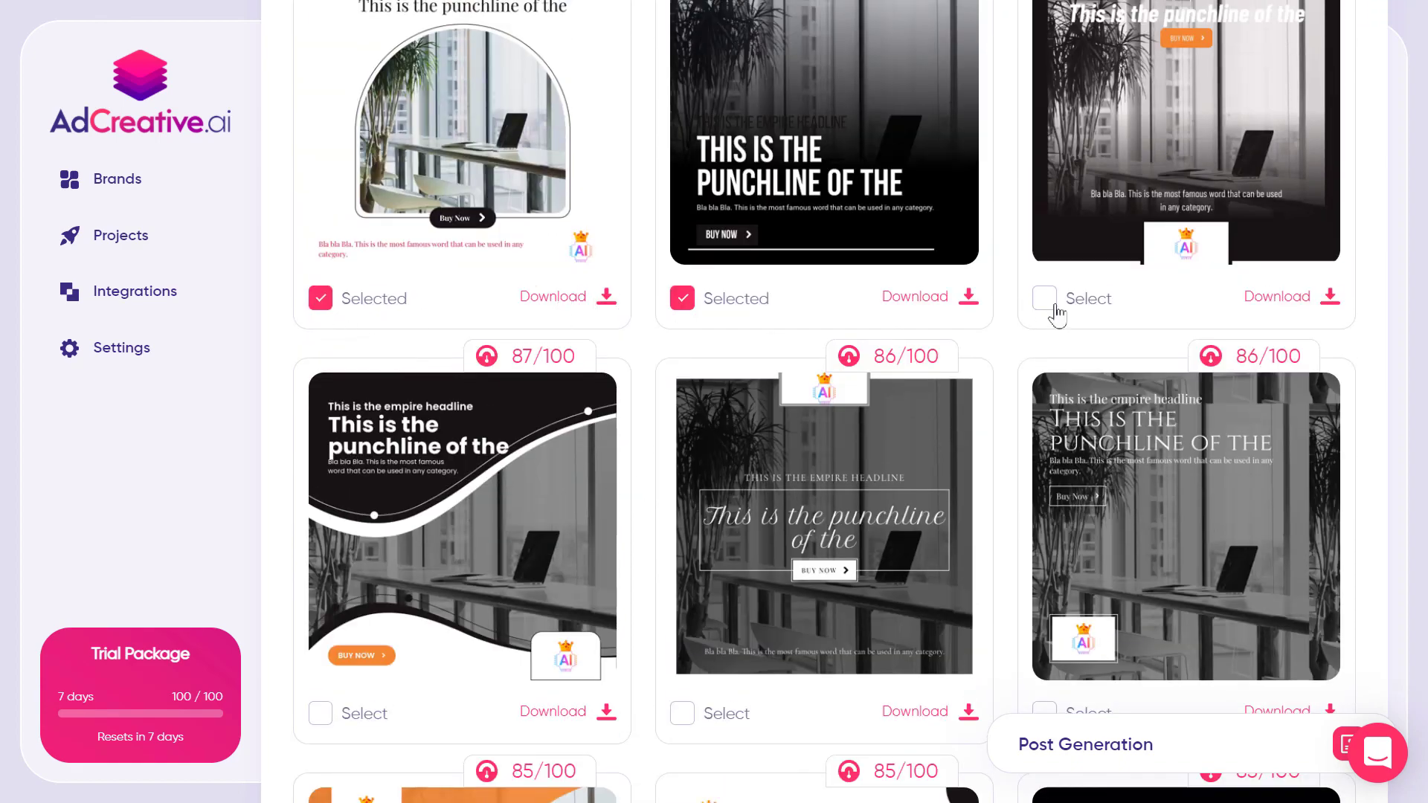
{"action": "left_click", "coordinate": [1045, 299]}
{"action": "scroll", "coordinate": [1135, 404], "scroll_direction": "up", "scroll_amount": 5}
{"action": "scroll", "coordinate": [1135, 404], "scroll_direction": "down", "scroll_amount": 3}
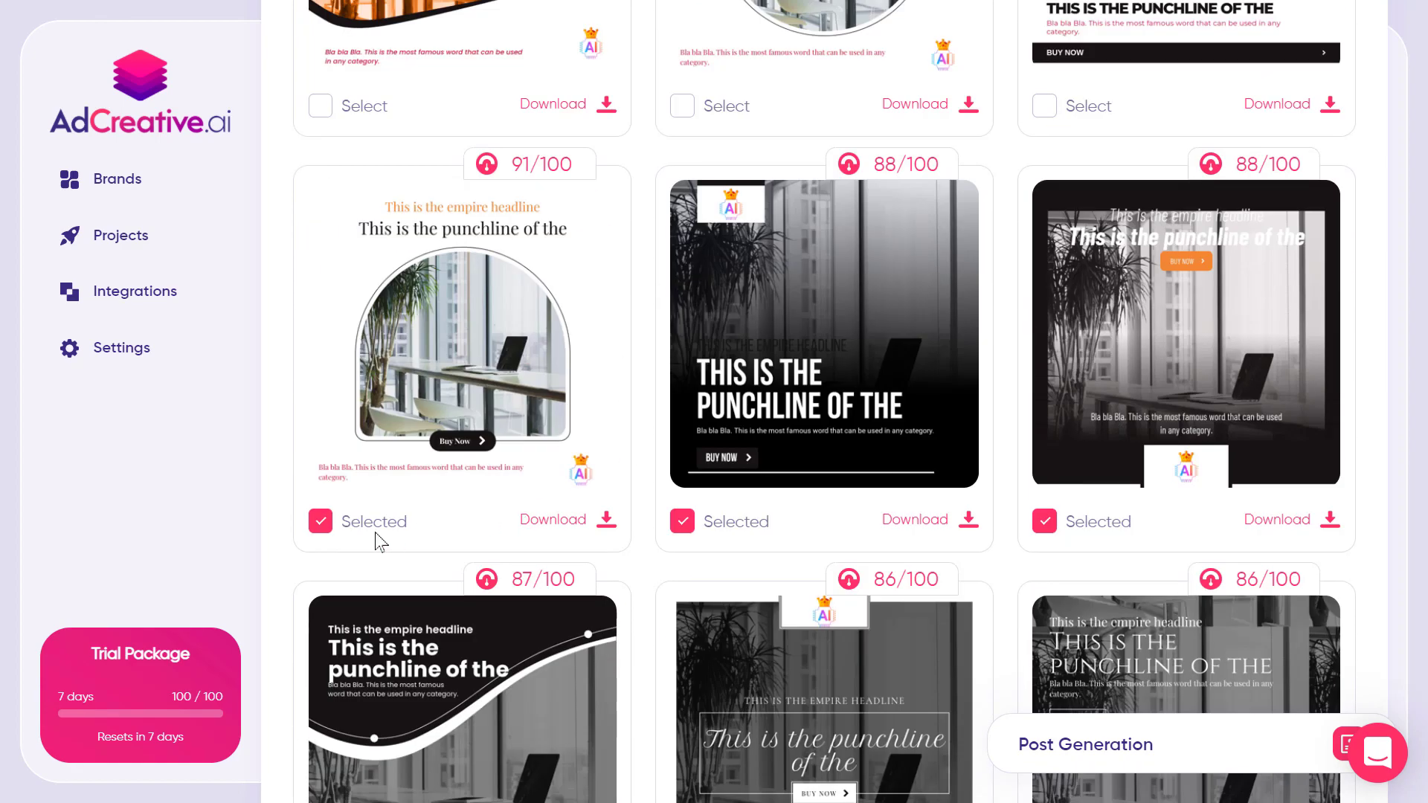
{"action": "scroll", "coordinate": [1100, 466], "scroll_direction": "up", "scroll_amount": 4}
{"action": "scroll", "coordinate": [1097, 460], "scroll_direction": "down", "scroll_amount": 4}
{"action": "scroll", "coordinate": [1106, 430], "scroll_direction": "up", "scroll_amount": 5}
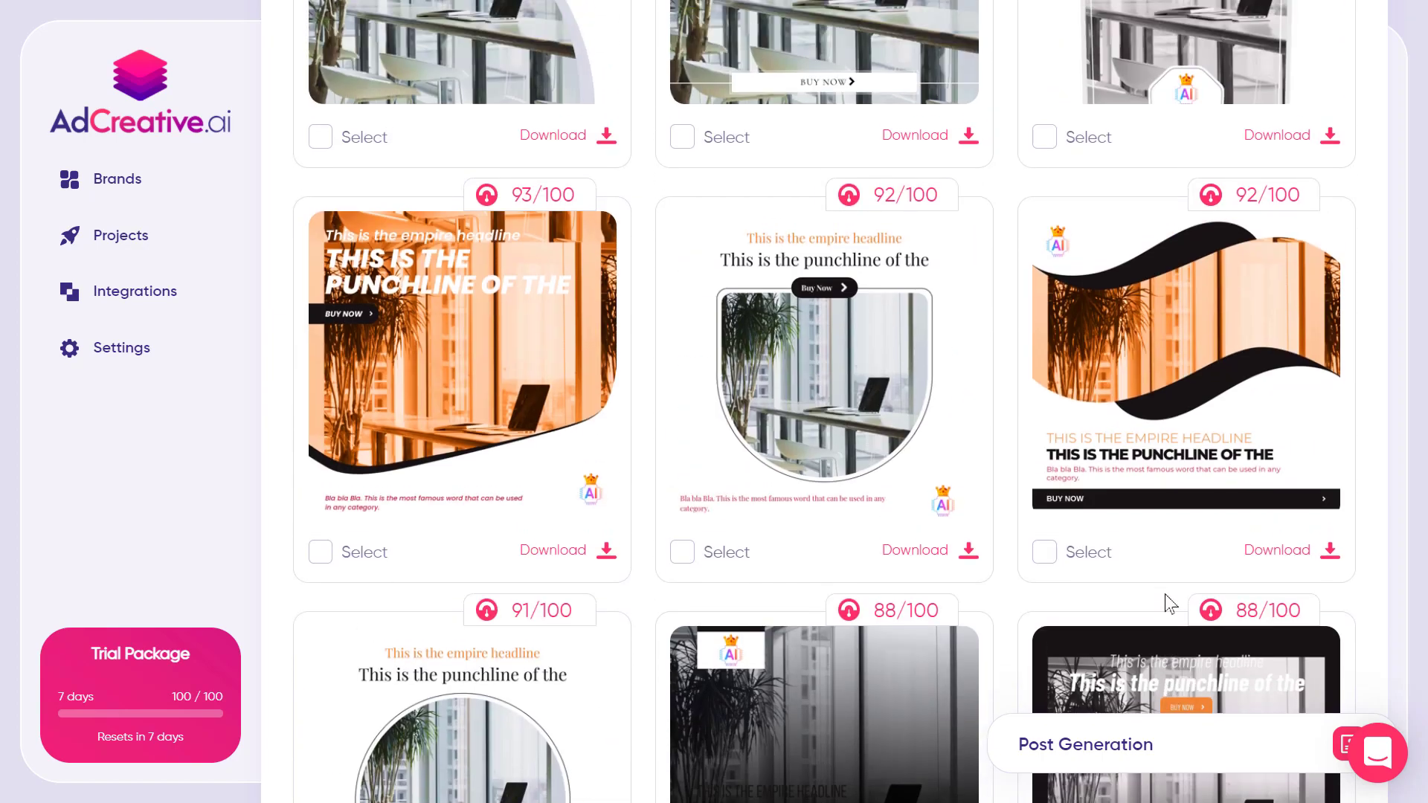
{"action": "scroll", "coordinate": [1171, 603], "scroll_direction": "up", "scroll_amount": 10}
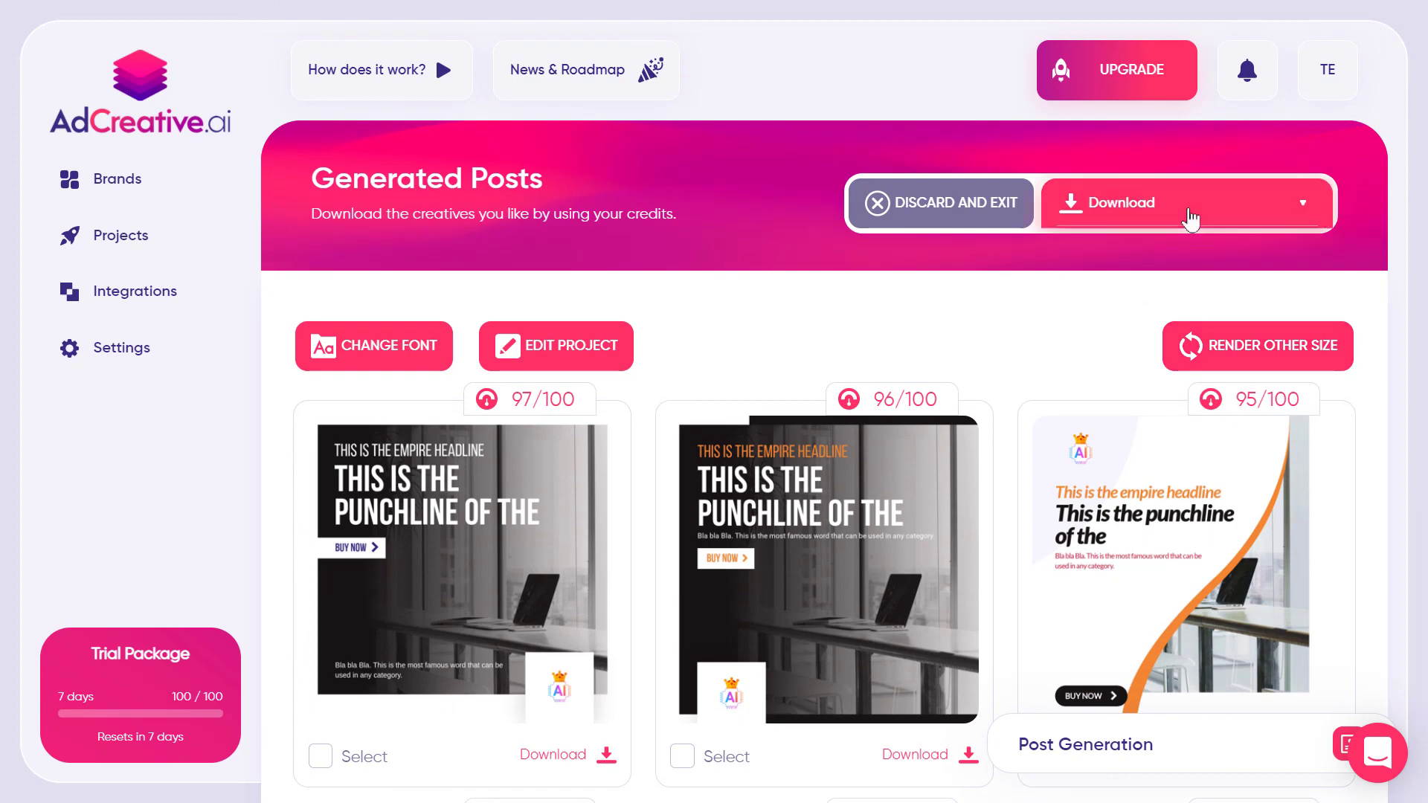
Use 'Download 3 Selected' from the Download menu, with credits dropping to 97
{"action": "left_click", "coordinate": [1191, 218]}
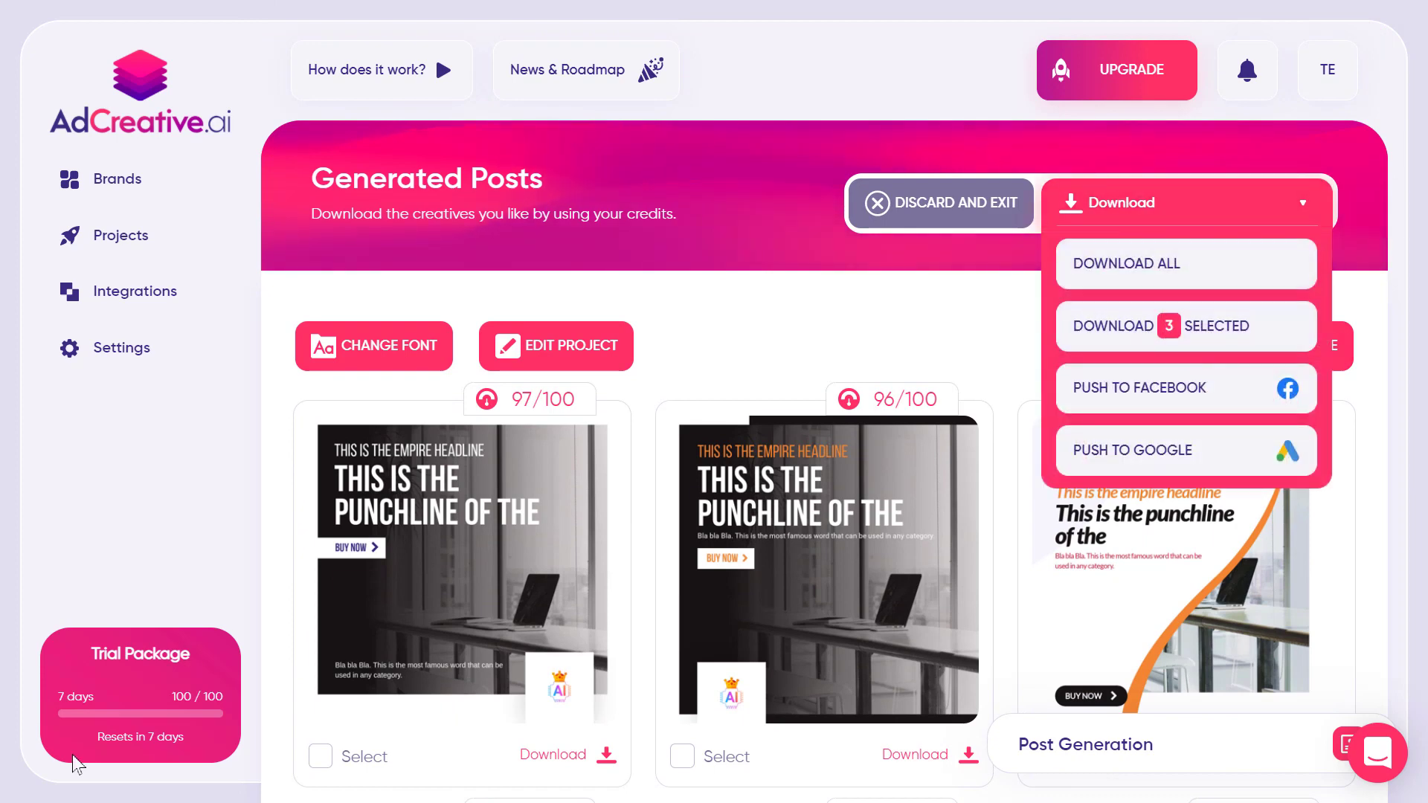
{"action": "double_click", "coordinate": [181, 697]}
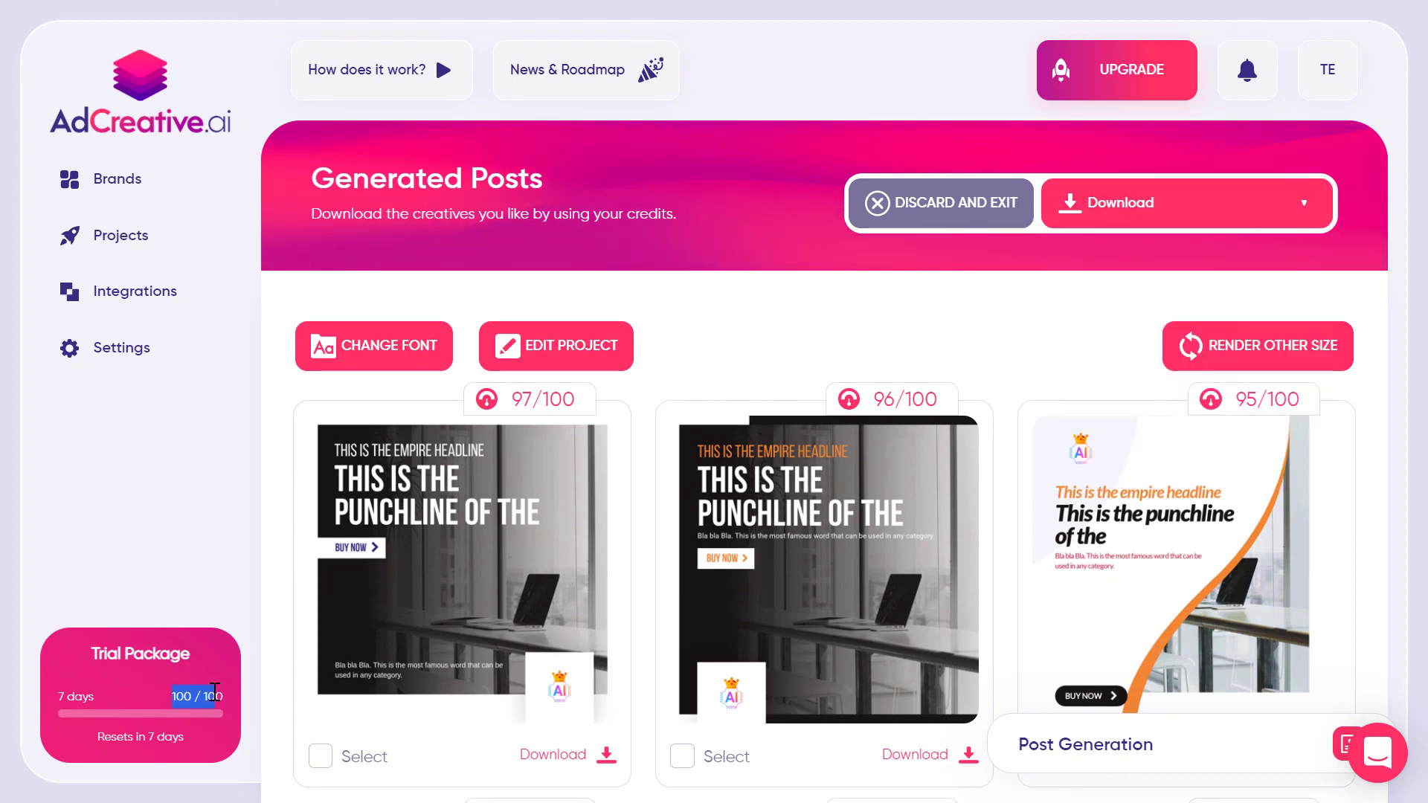
{"action": "left_click", "coordinate": [1157, 216]}
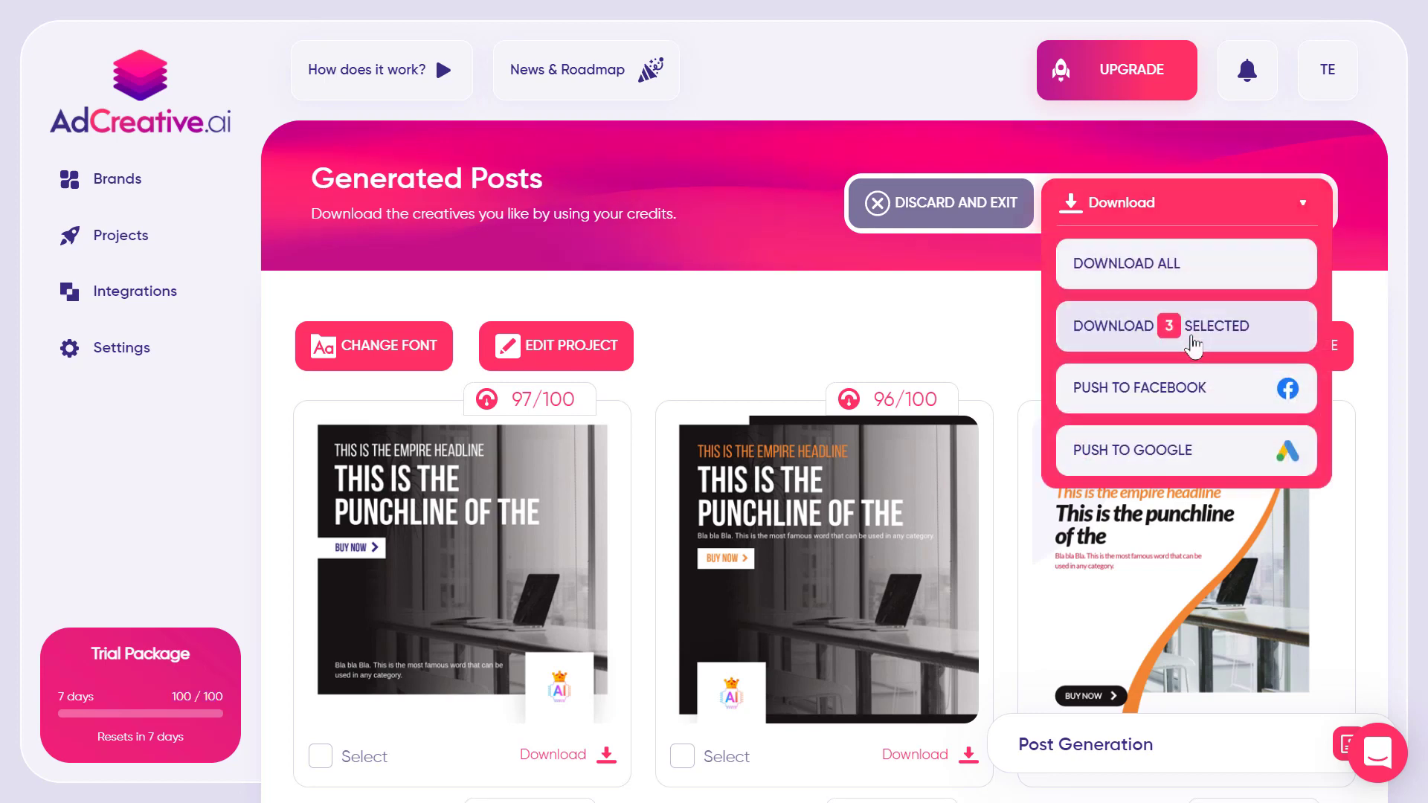
{"action": "left_click", "coordinate": [1198, 342]}
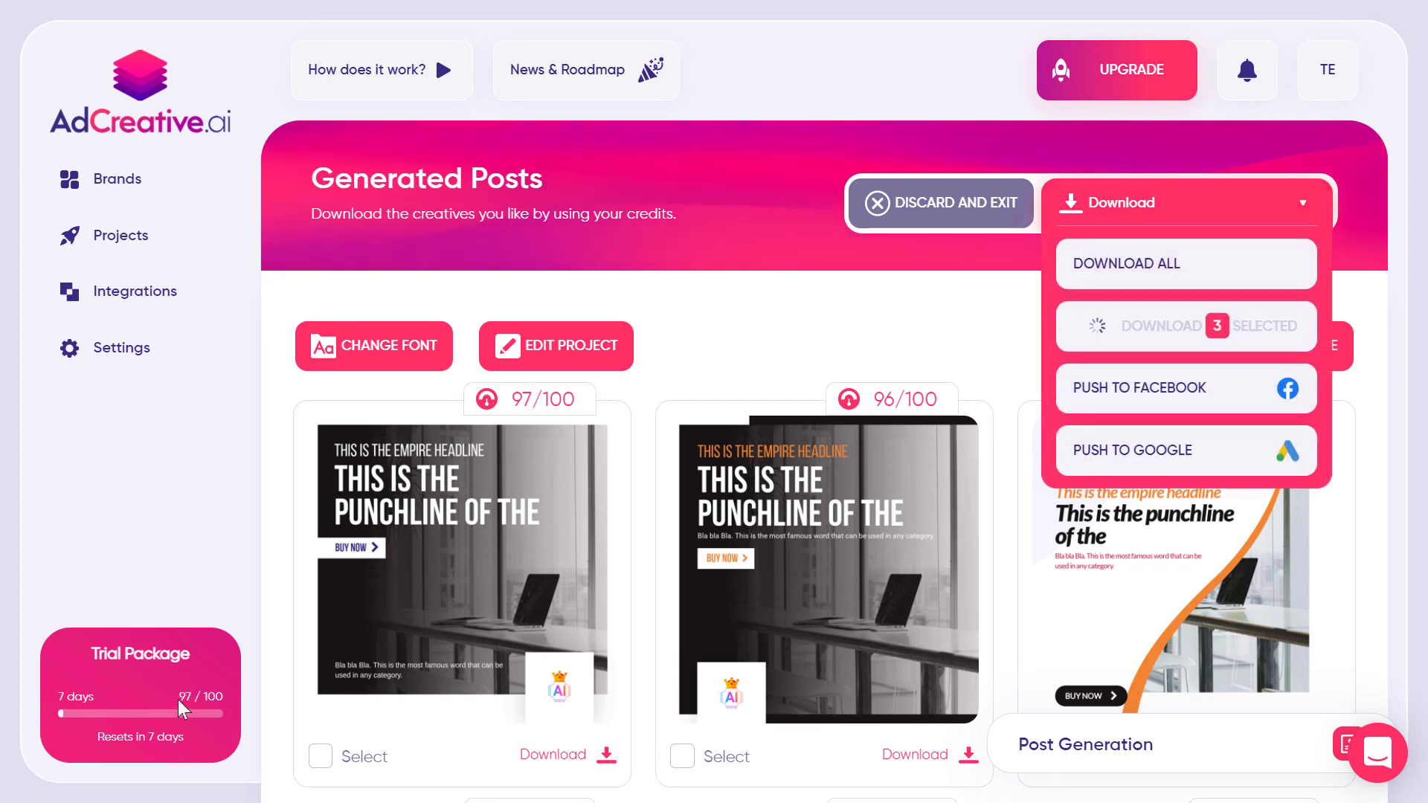
{"action": "left_click_drag", "start_coordinate": [177, 699], "coordinate": [185, 697]}
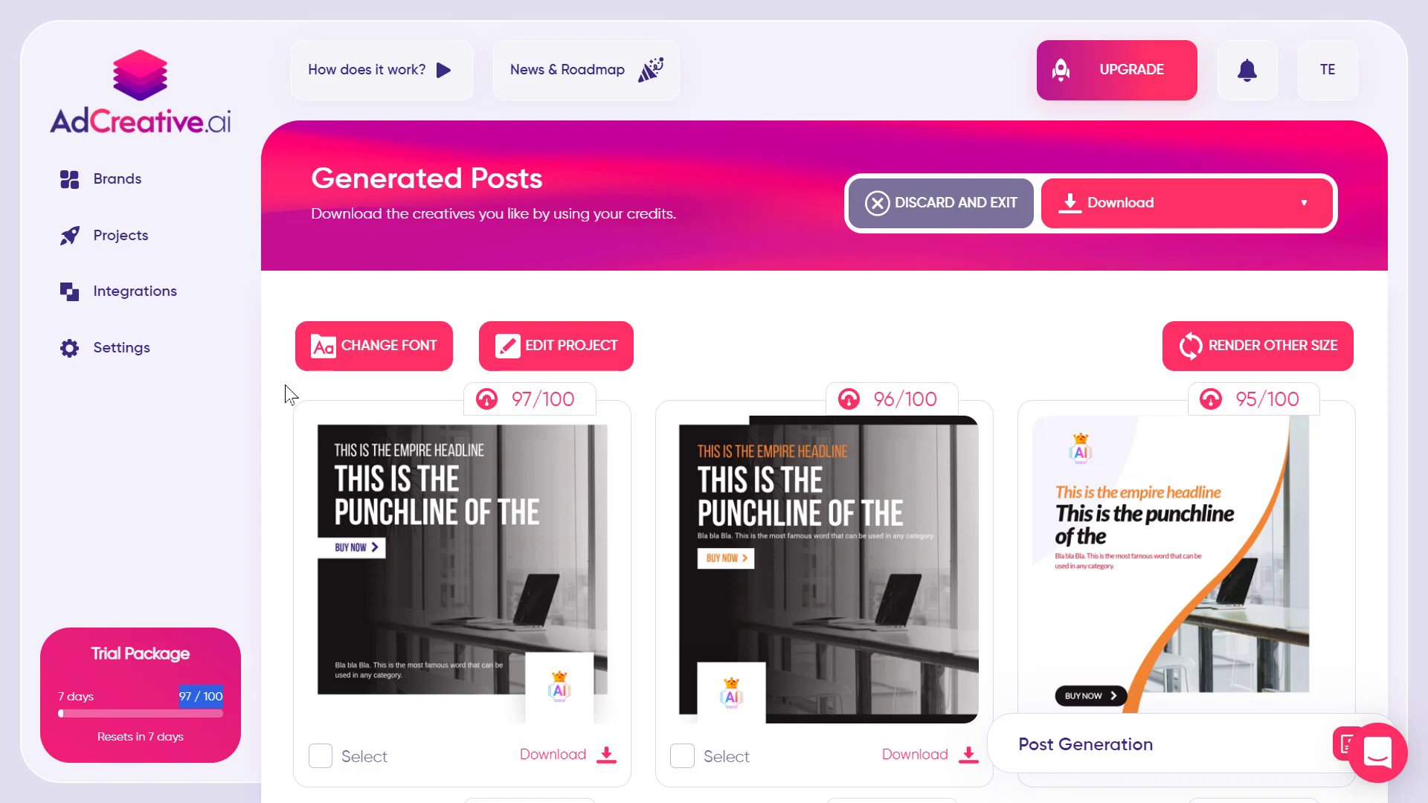
Select the 97/100, 96/100 and 95/100 creatives in the Generated Posts grid
{"action": "scroll", "coordinate": [287, 395], "scroll_direction": "down", "scroll_amount": 3}
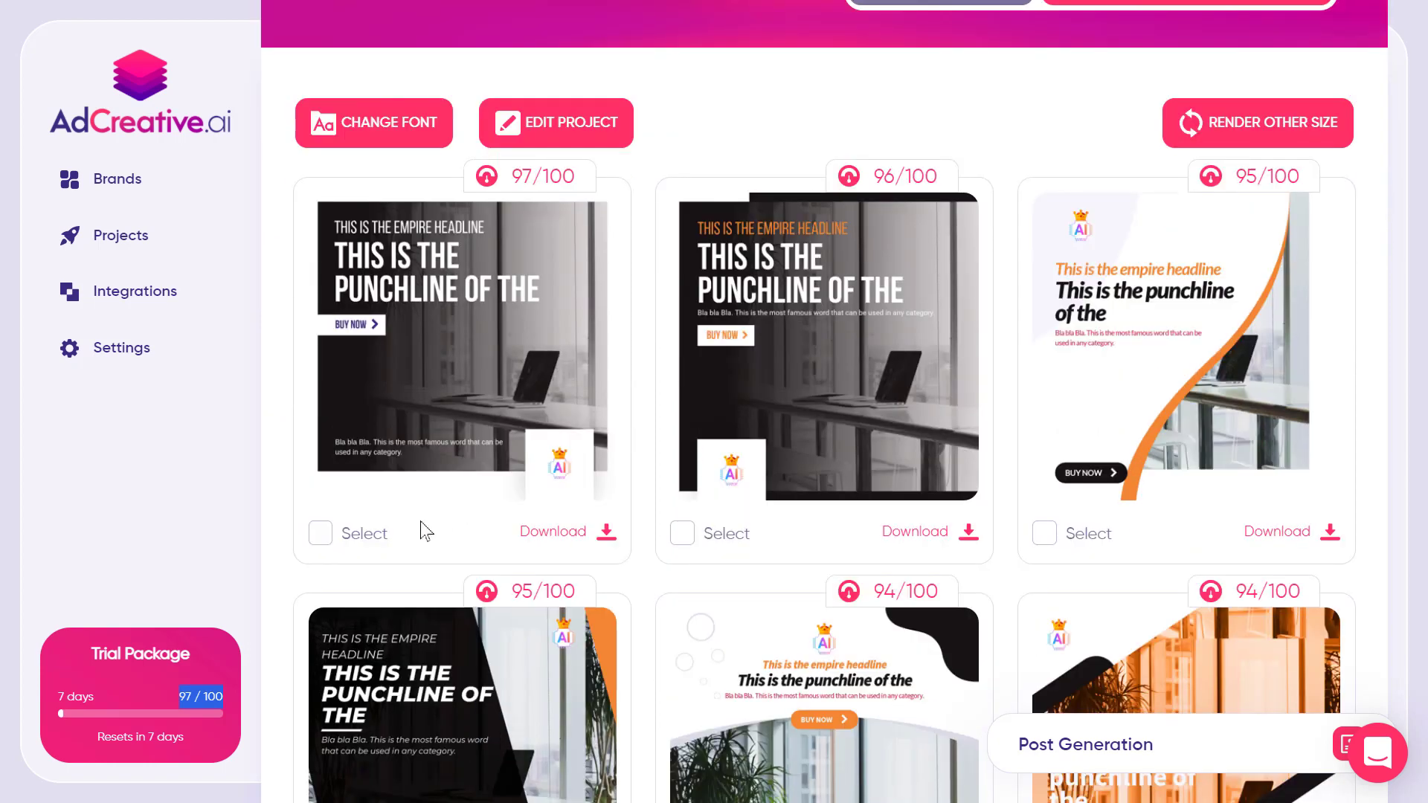
{"action": "left_click", "coordinate": [321, 534]}
{"action": "left_click", "coordinate": [682, 534]}
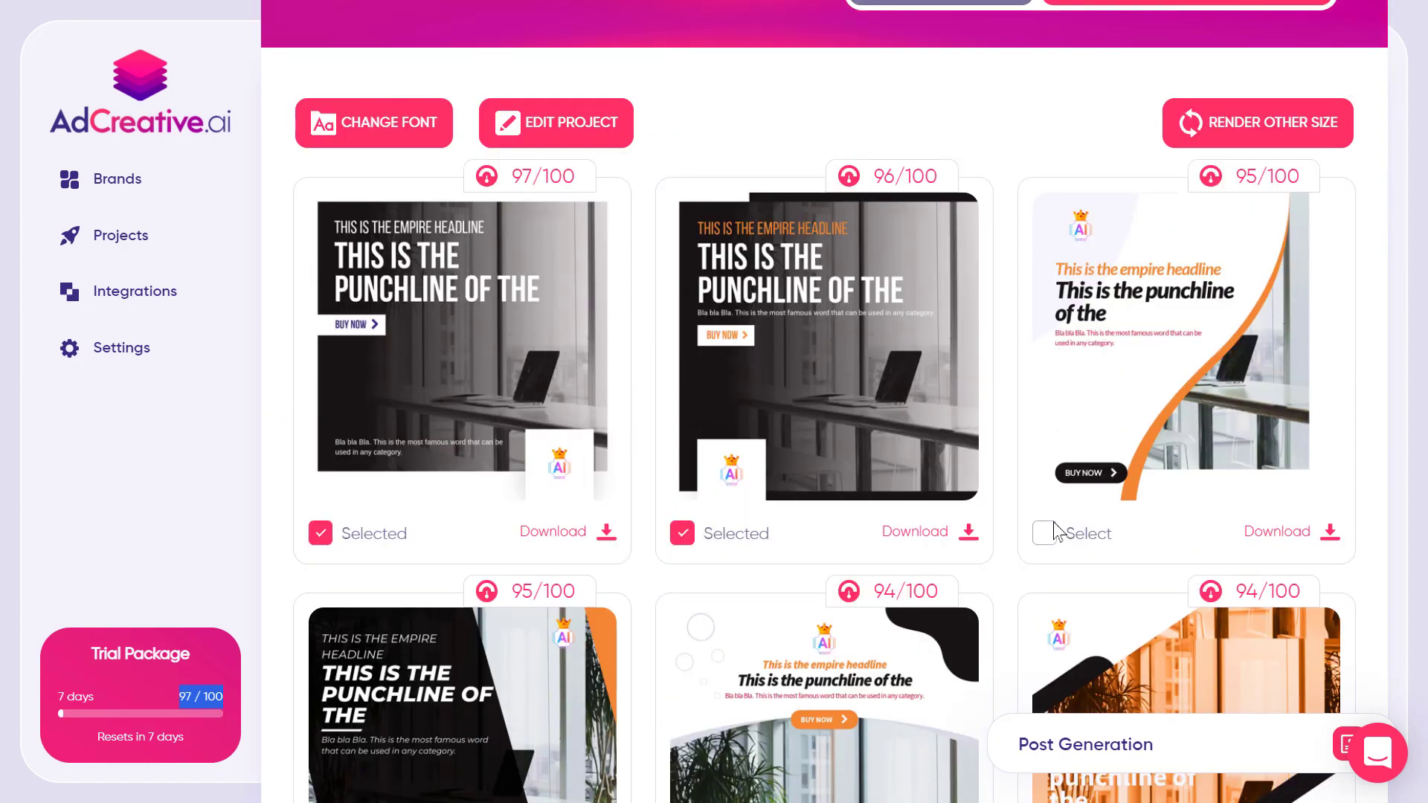
{"action": "scroll", "coordinate": [1019, 194], "scroll_direction": "down", "scroll_amount": 1}
{"action": "left_click", "coordinate": [1060, 215]}
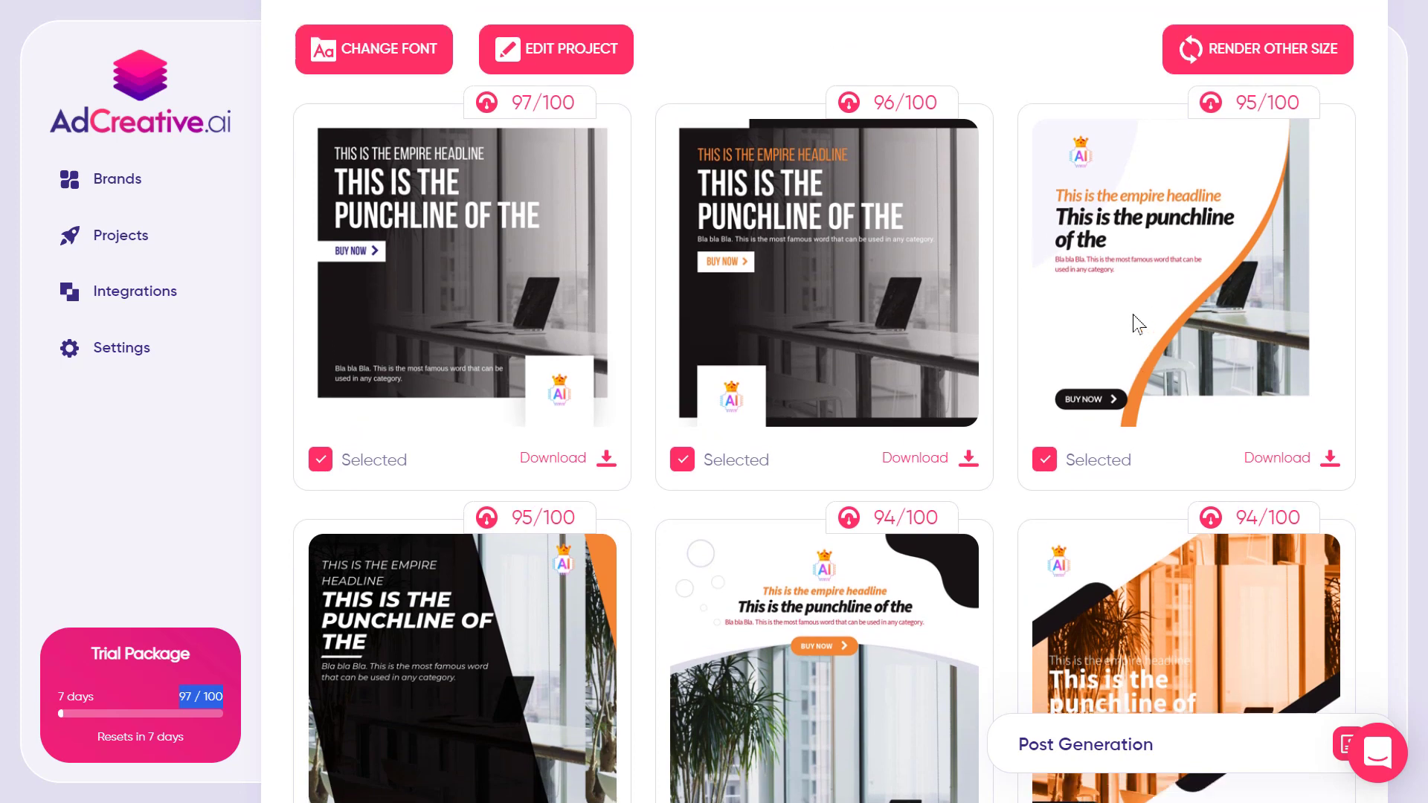
Bring up the pricing page with the Starter, Premium and Pro plans
{"action": "scroll", "coordinate": [1161, 283], "scroll_direction": "up", "scroll_amount": 1}
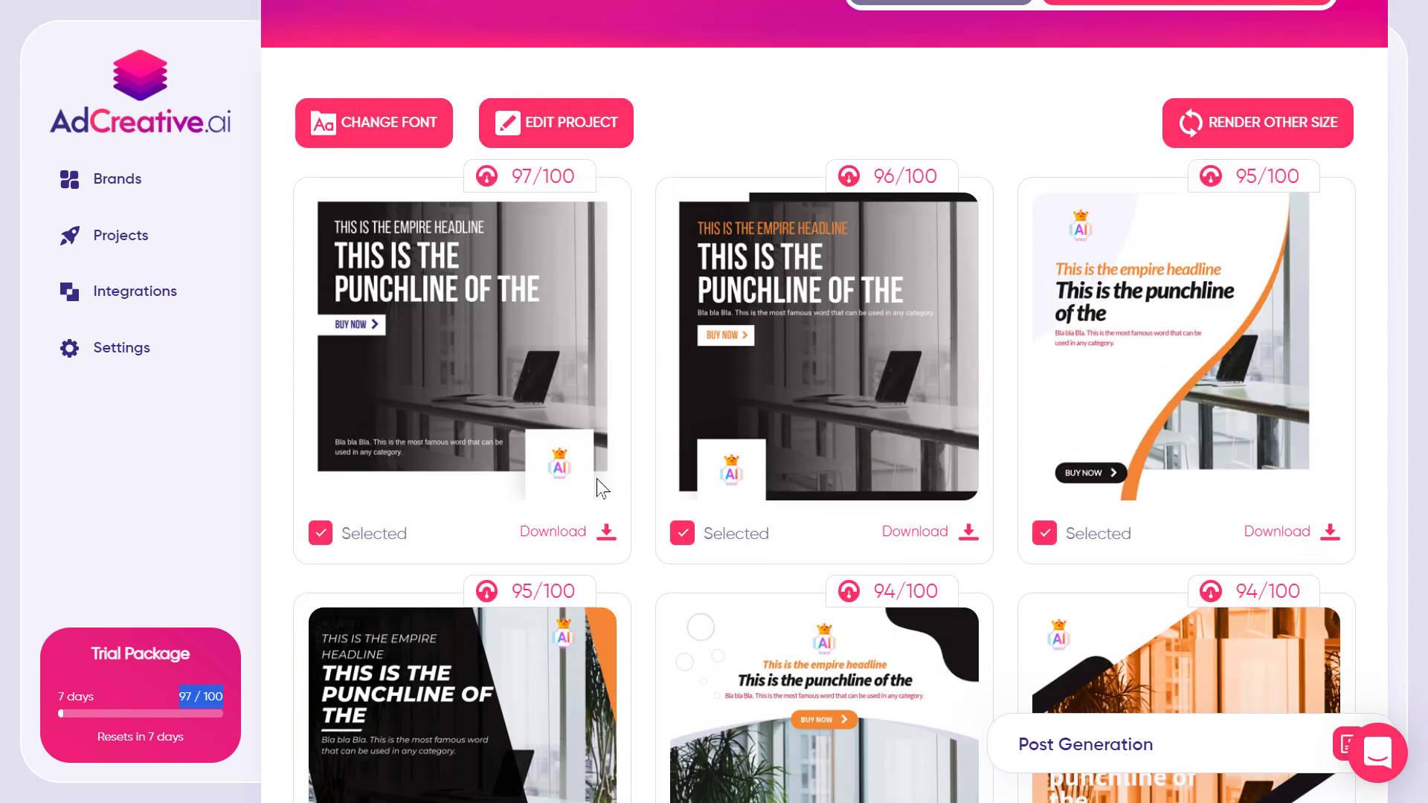
{"action": "scroll", "coordinate": [730, 396], "scroll_direction": "down", "scroll_amount": 5}
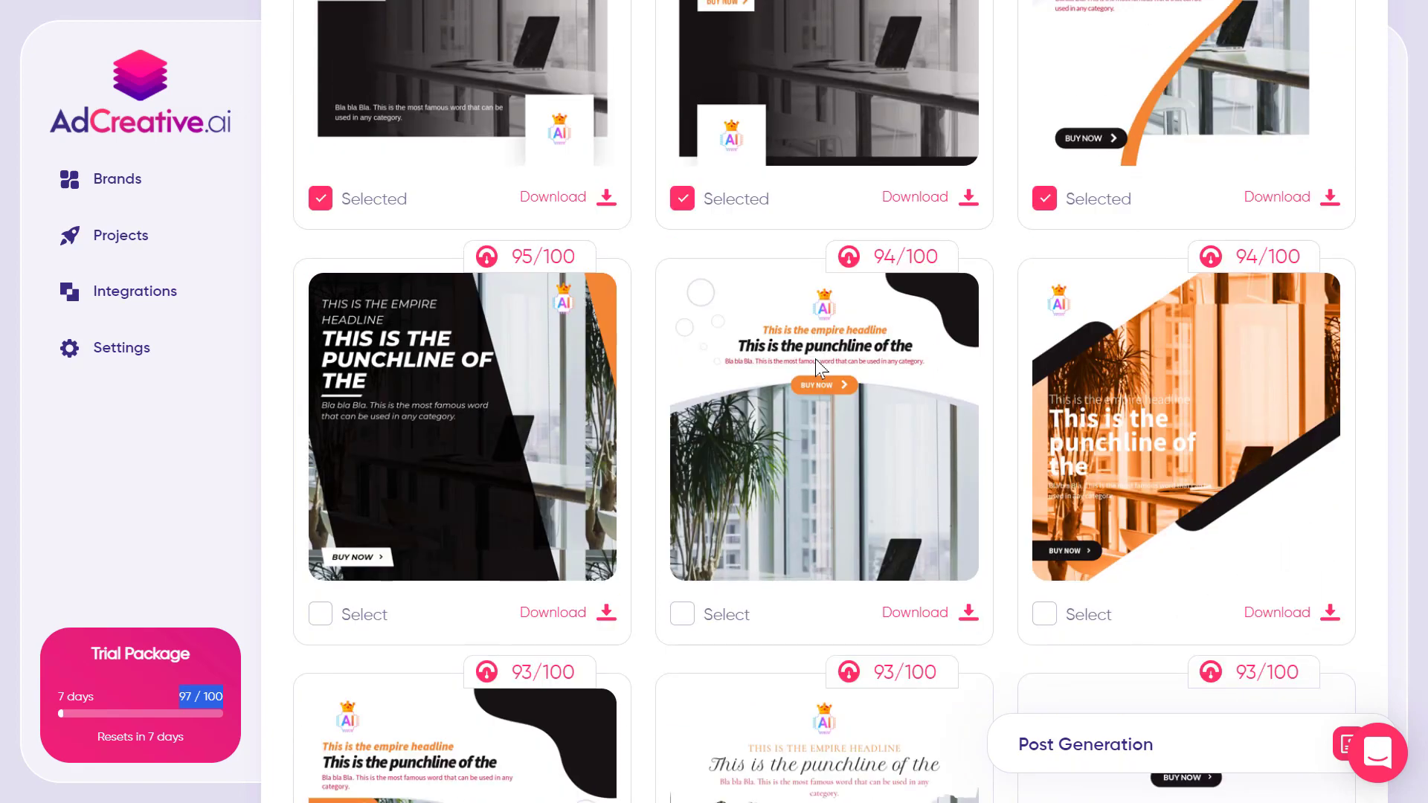
{"action": "scroll", "coordinate": [815, 358], "scroll_direction": "up", "scroll_amount": 6}
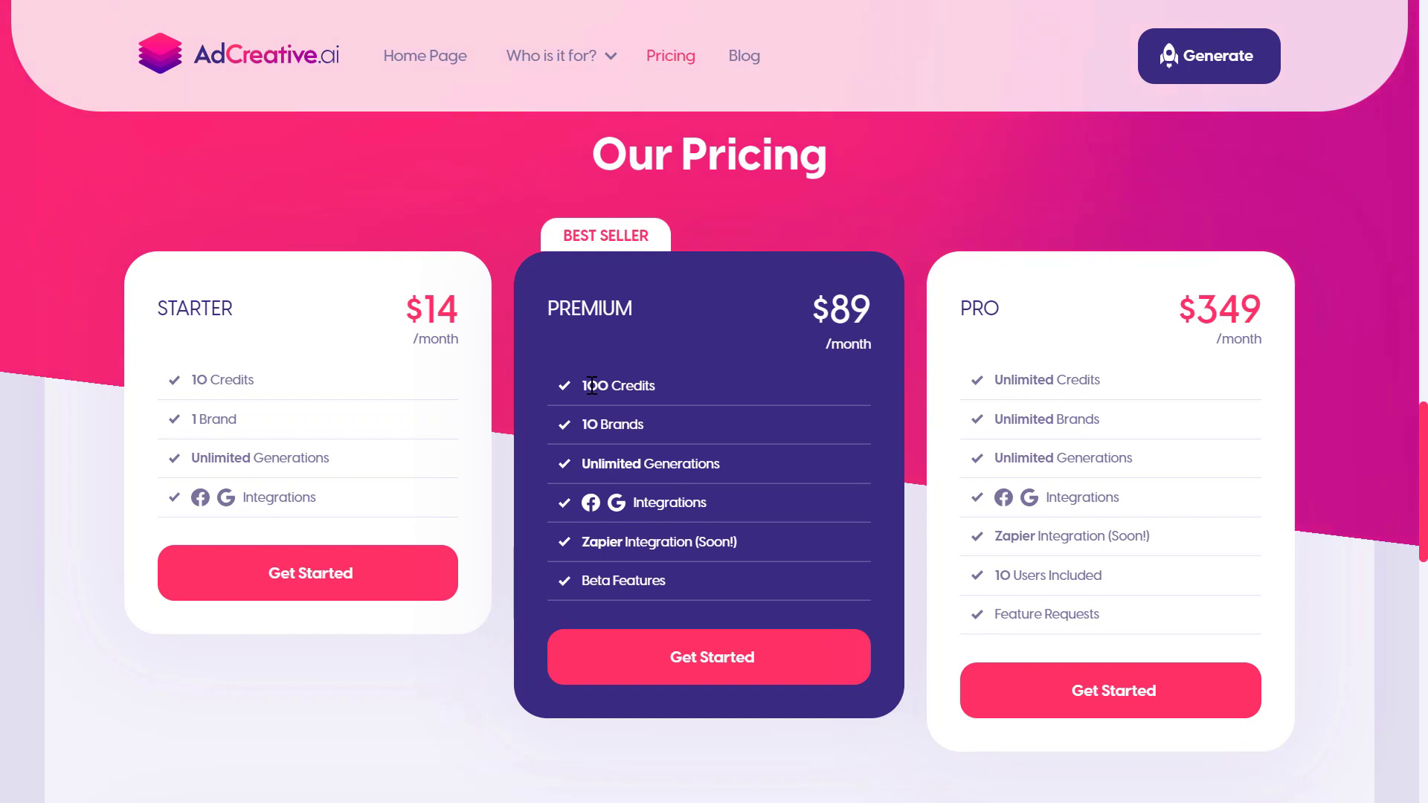
Highlight the Premium plan's '10 Brands' line, clear it, then return to the Generated Posts grid
{"action": "left_click_drag", "start_coordinate": [647, 425], "coordinate": [580, 427]}
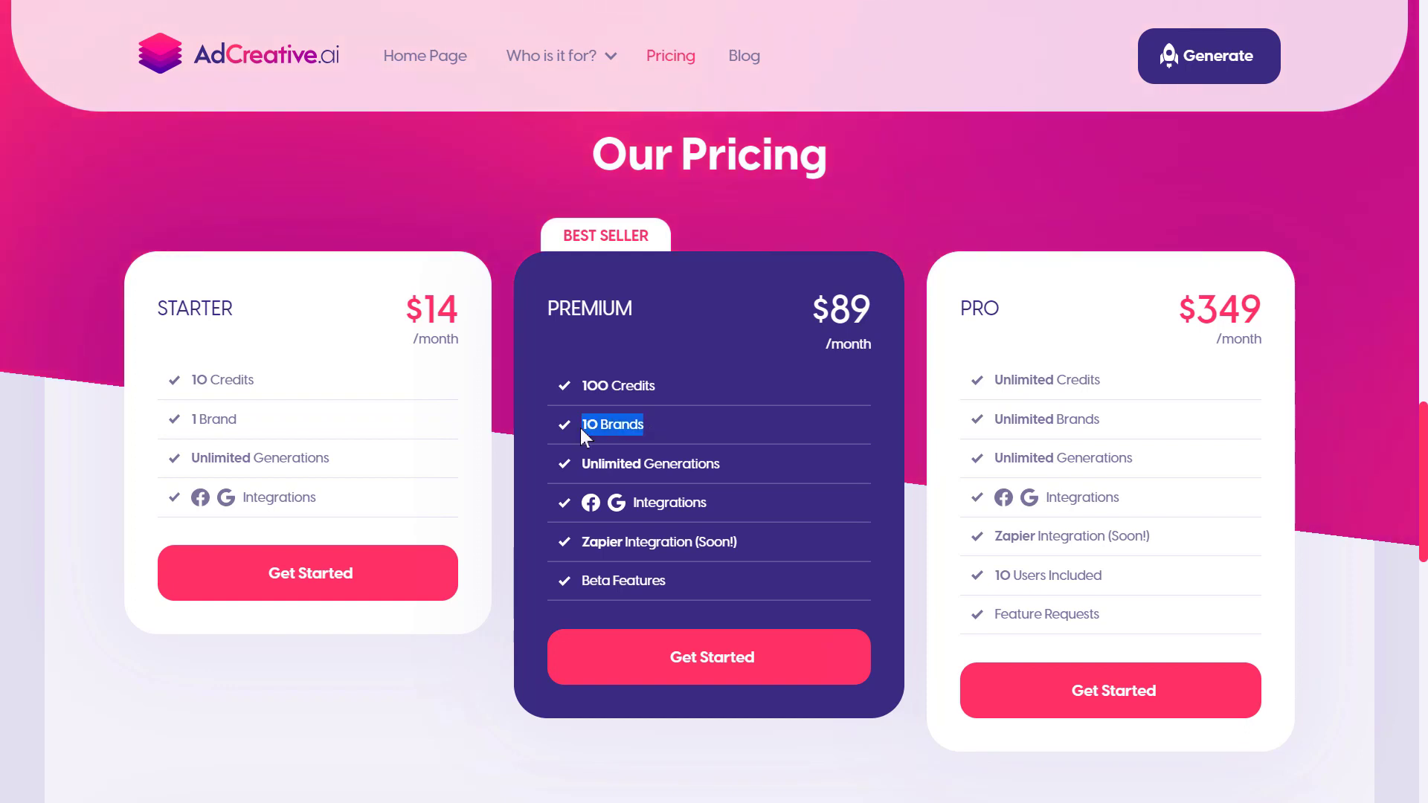
{"action": "left_click", "coordinate": [660, 423]}
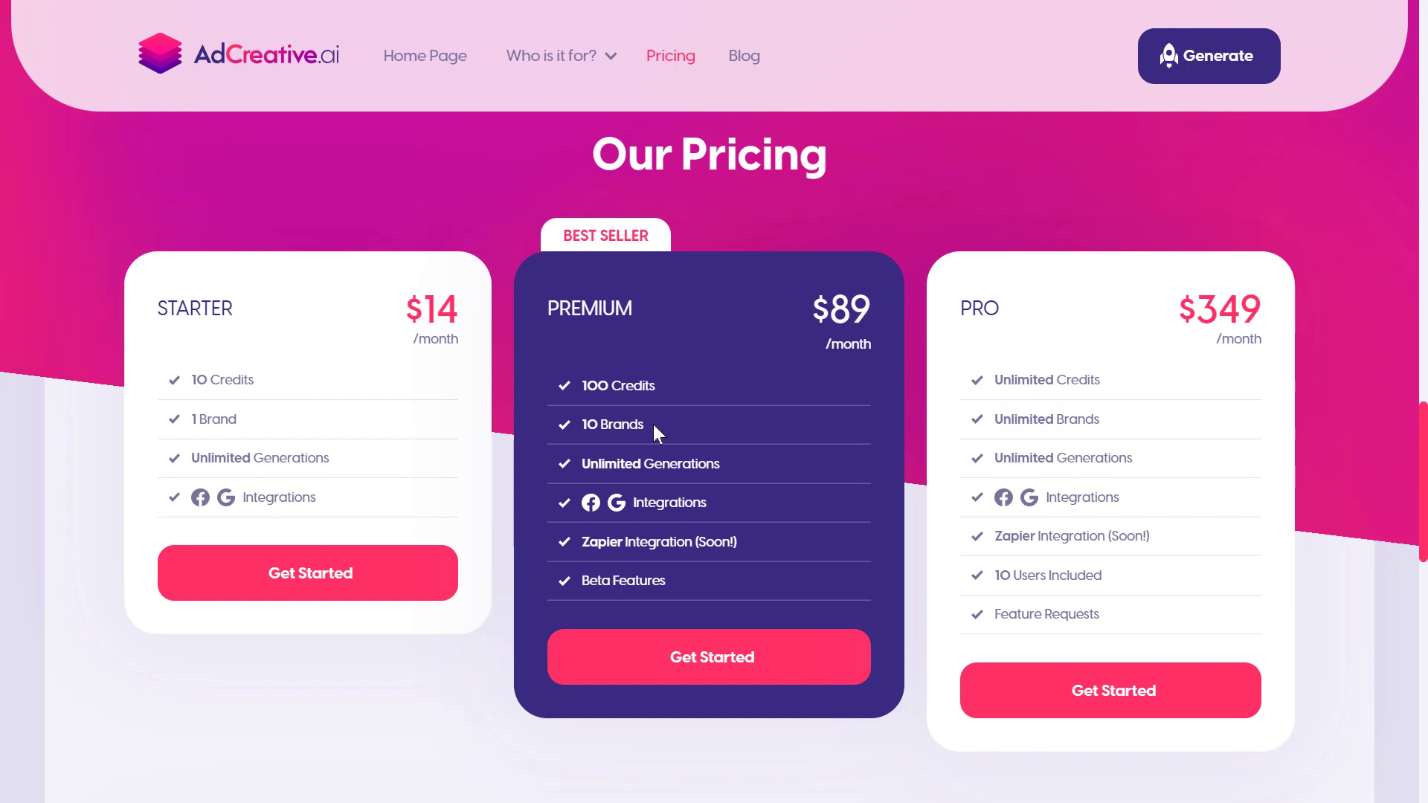
{"action": "triple_click", "coordinate": [653, 424]}
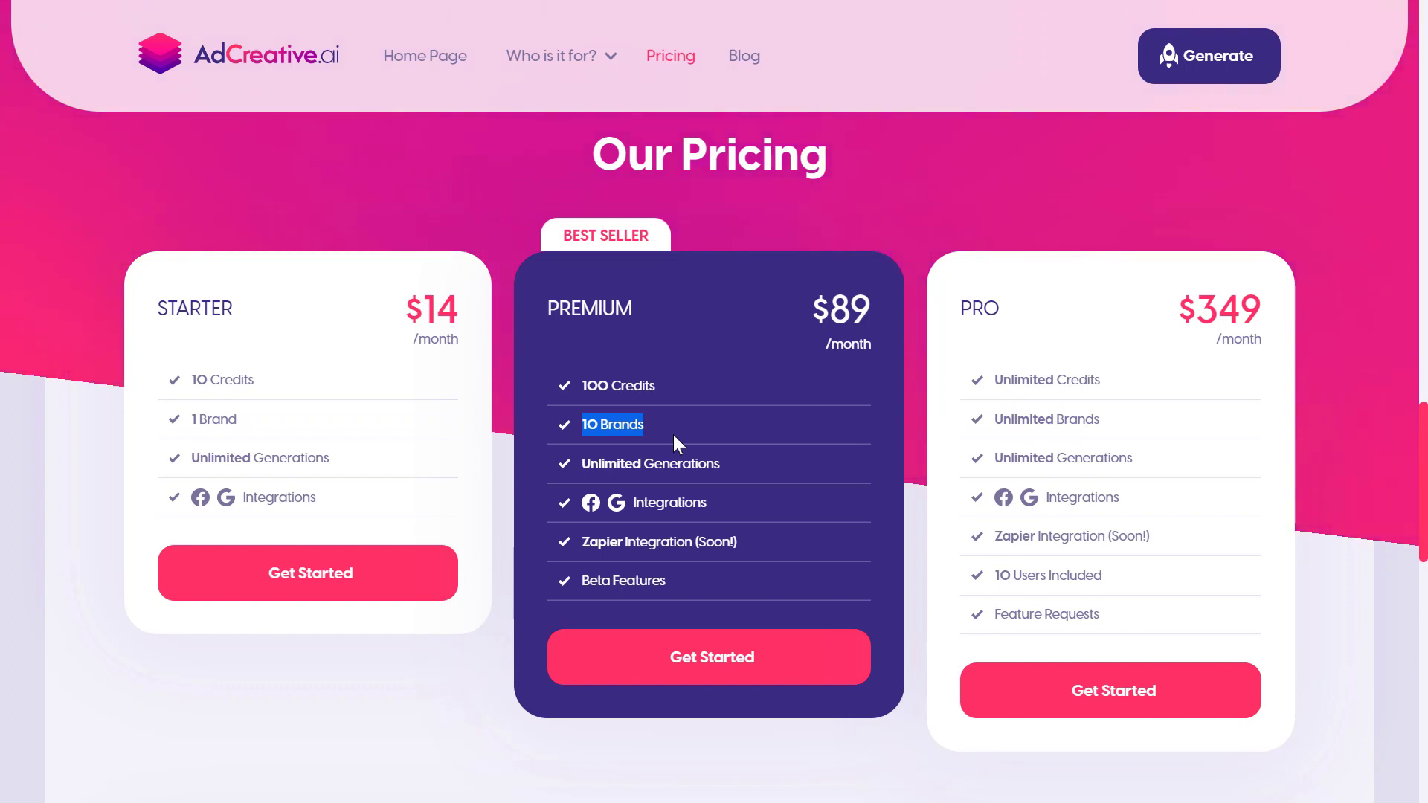
{"action": "left_click", "coordinate": [672, 435]}
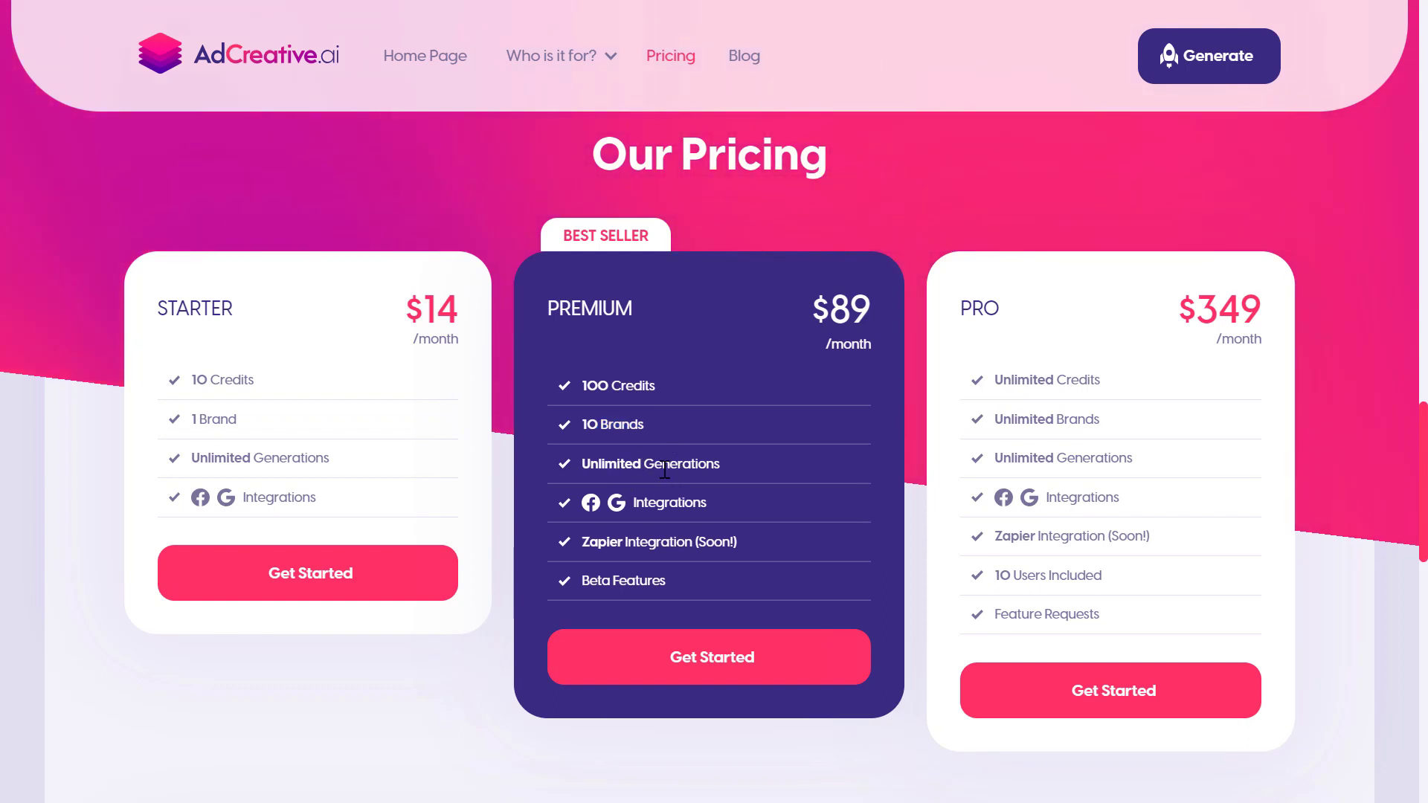
{"action": "scroll", "coordinate": [719, 408], "scroll_direction": "down", "scroll_amount": 2}
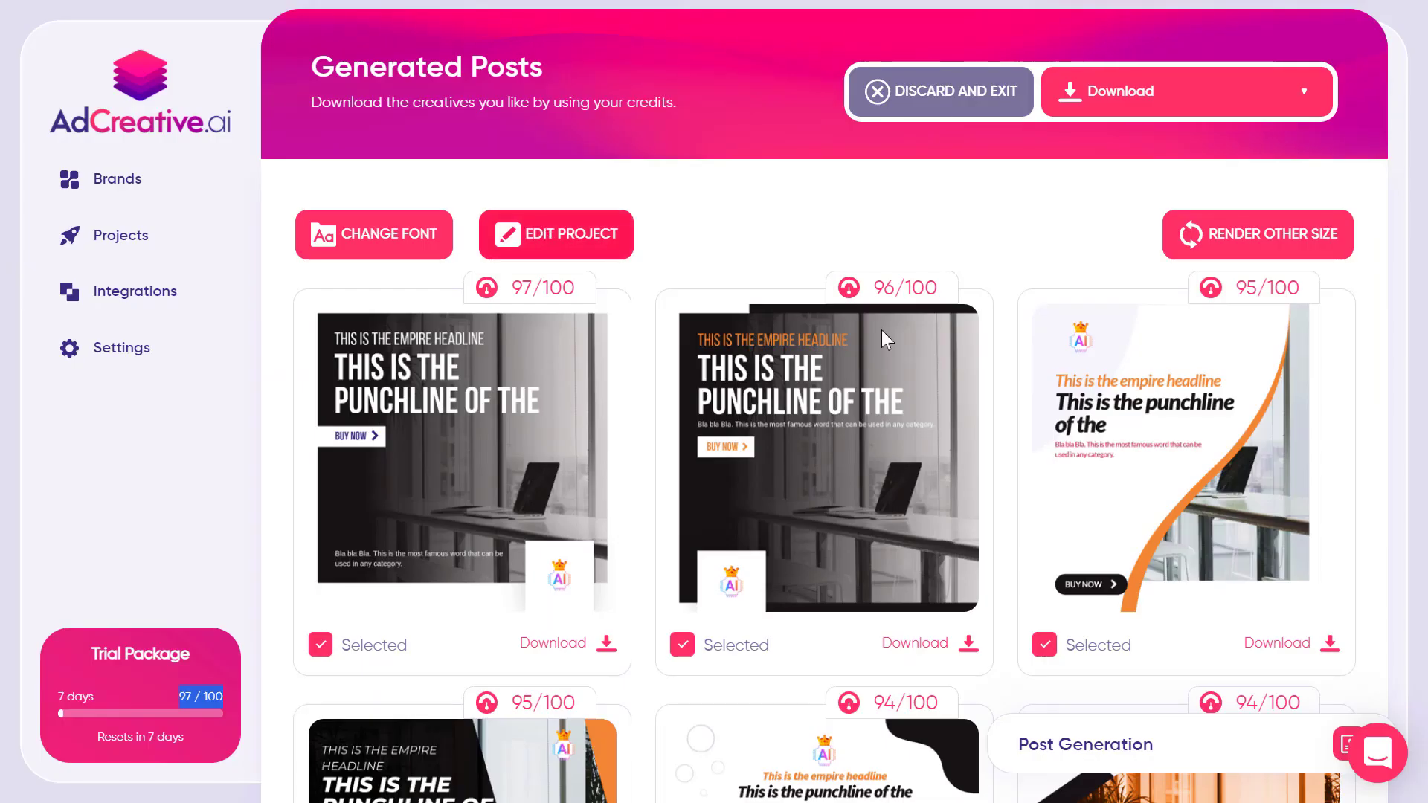
{"action": "scroll", "coordinate": [882, 329], "scroll_direction": "down", "scroll_amount": 10}
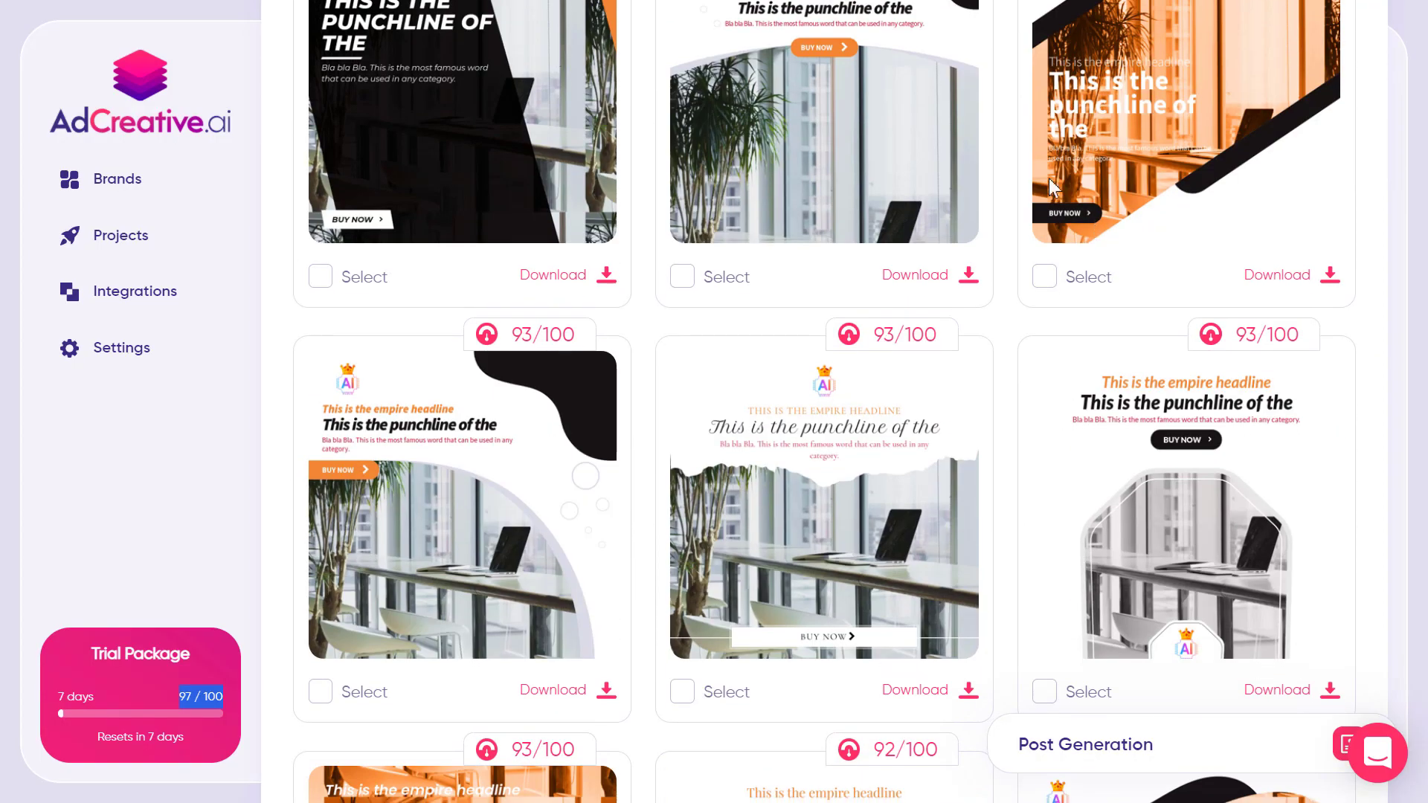
{"action": "scroll", "coordinate": [1049, 177], "scroll_direction": "down", "scroll_amount": 20}
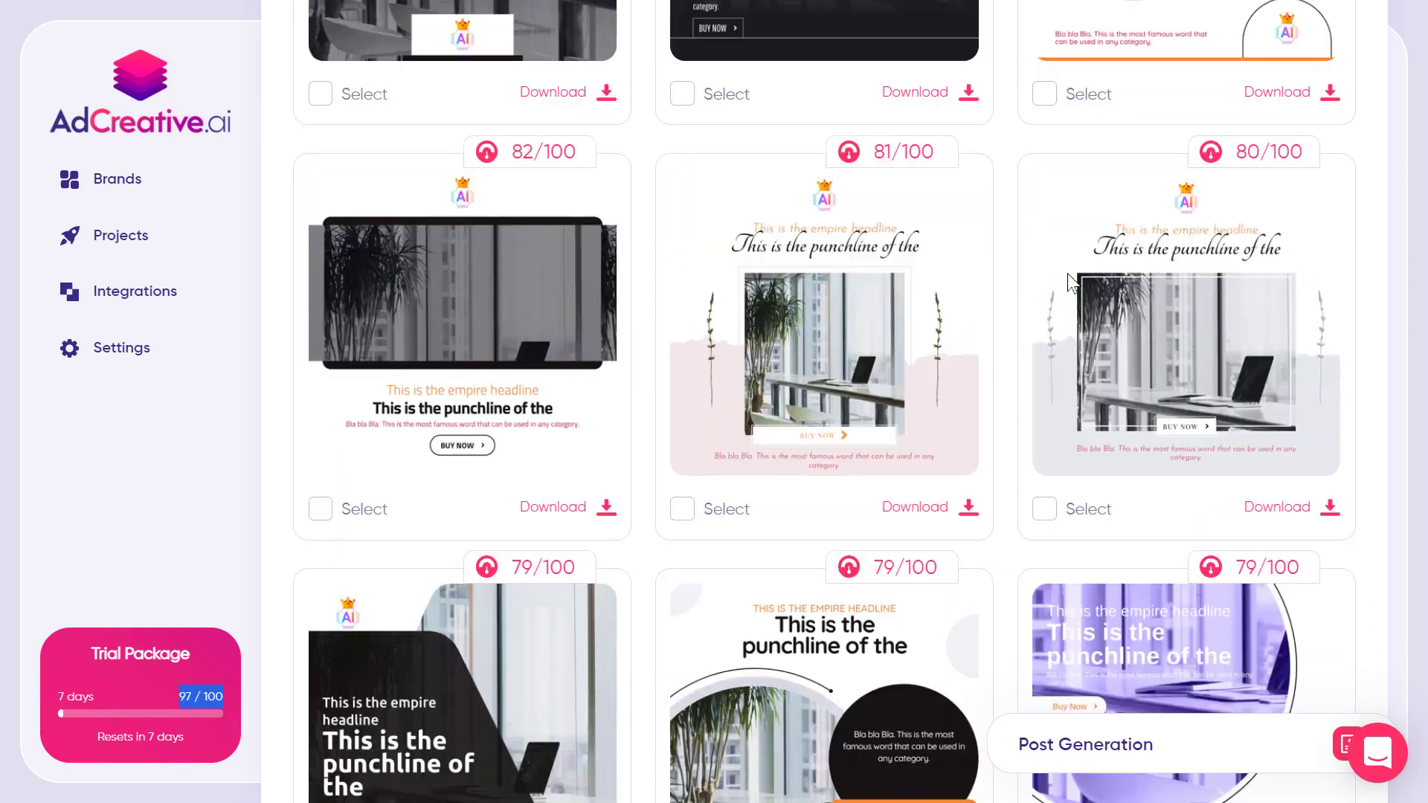
{"action": "scroll", "coordinate": [1071, 283], "scroll_direction": "down", "scroll_amount": 20}
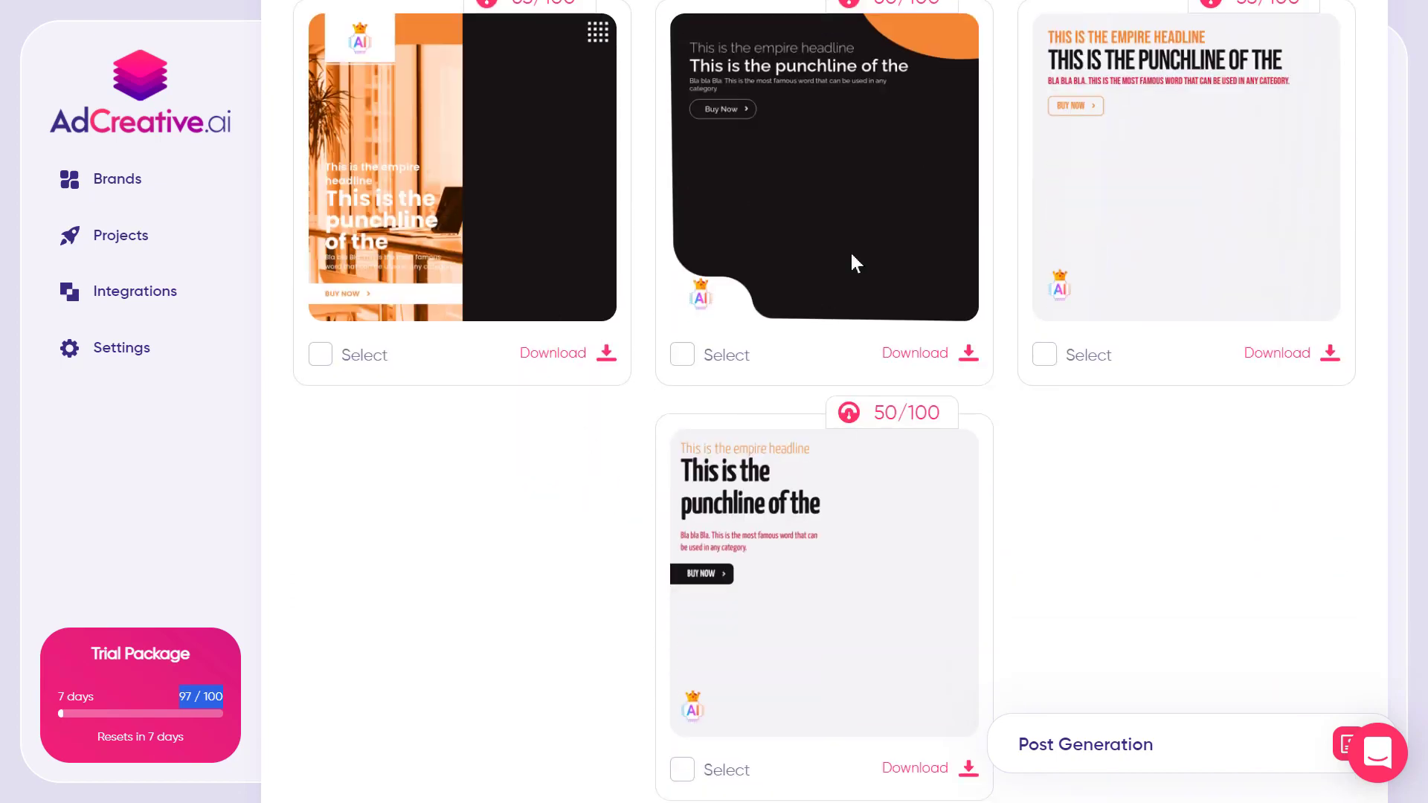
{"action": "scroll", "coordinate": [1058, 494], "scroll_direction": "up", "scroll_amount": 9}
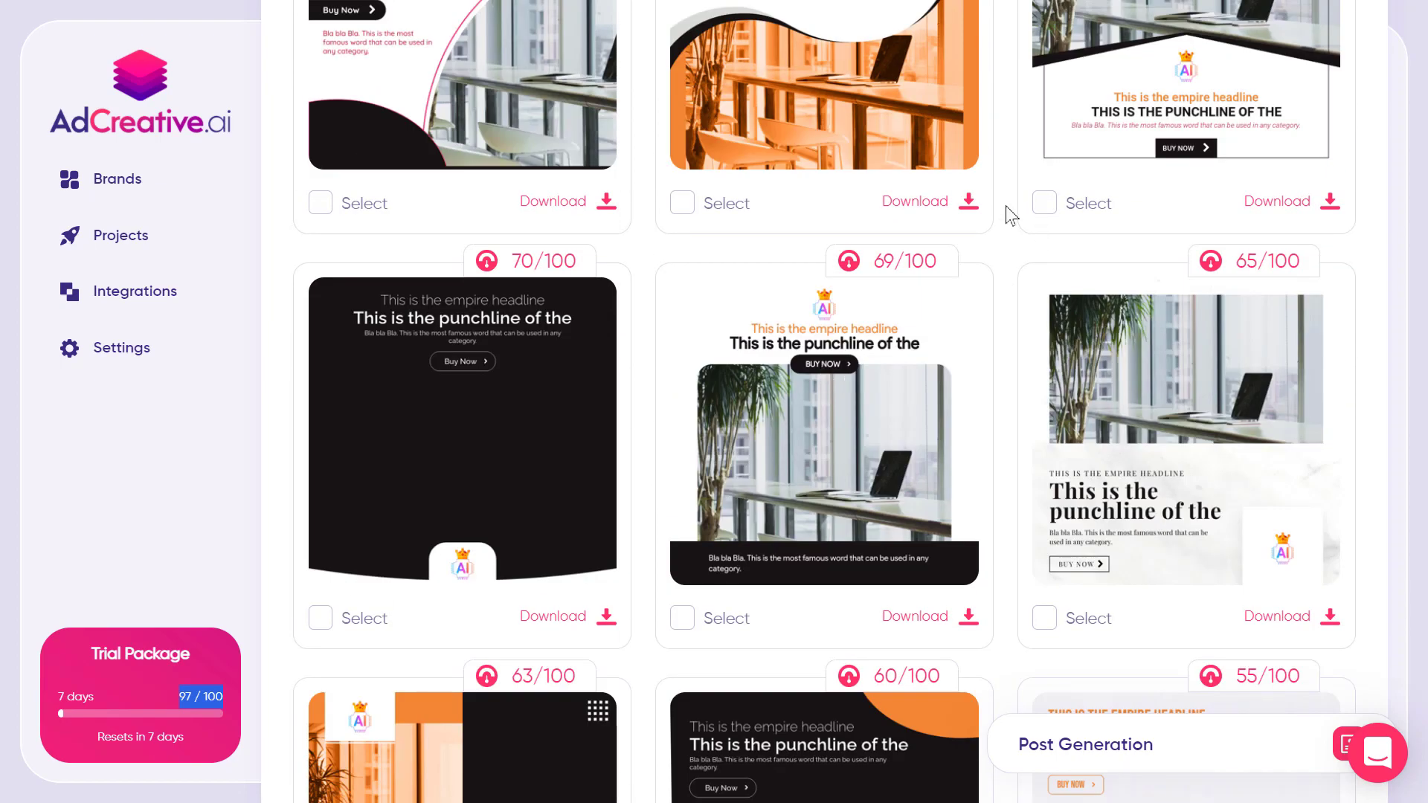
{"action": "scroll", "coordinate": [979, 236], "scroll_direction": "up", "scroll_amount": 18}
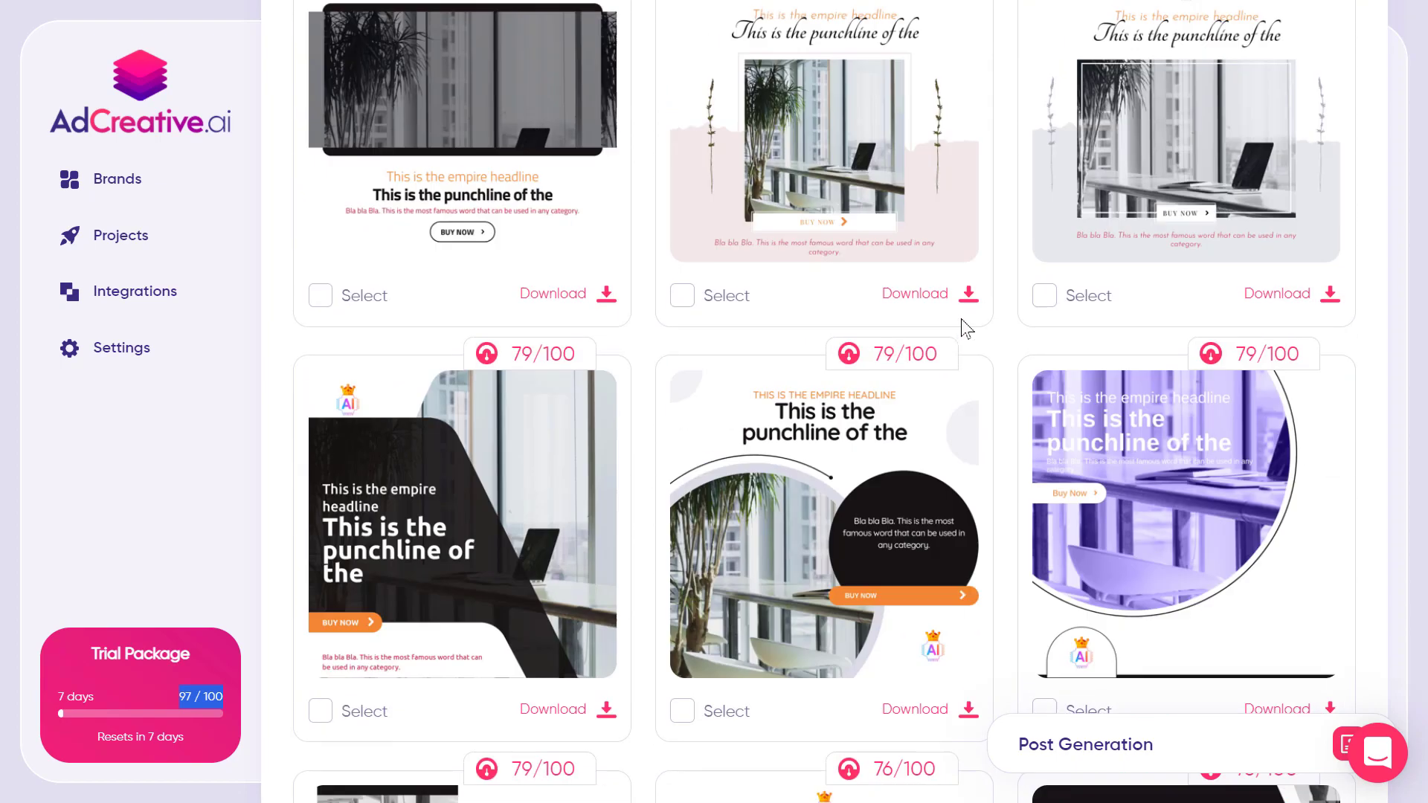
{"action": "scroll", "coordinate": [965, 327], "scroll_direction": "up", "scroll_amount": 15}
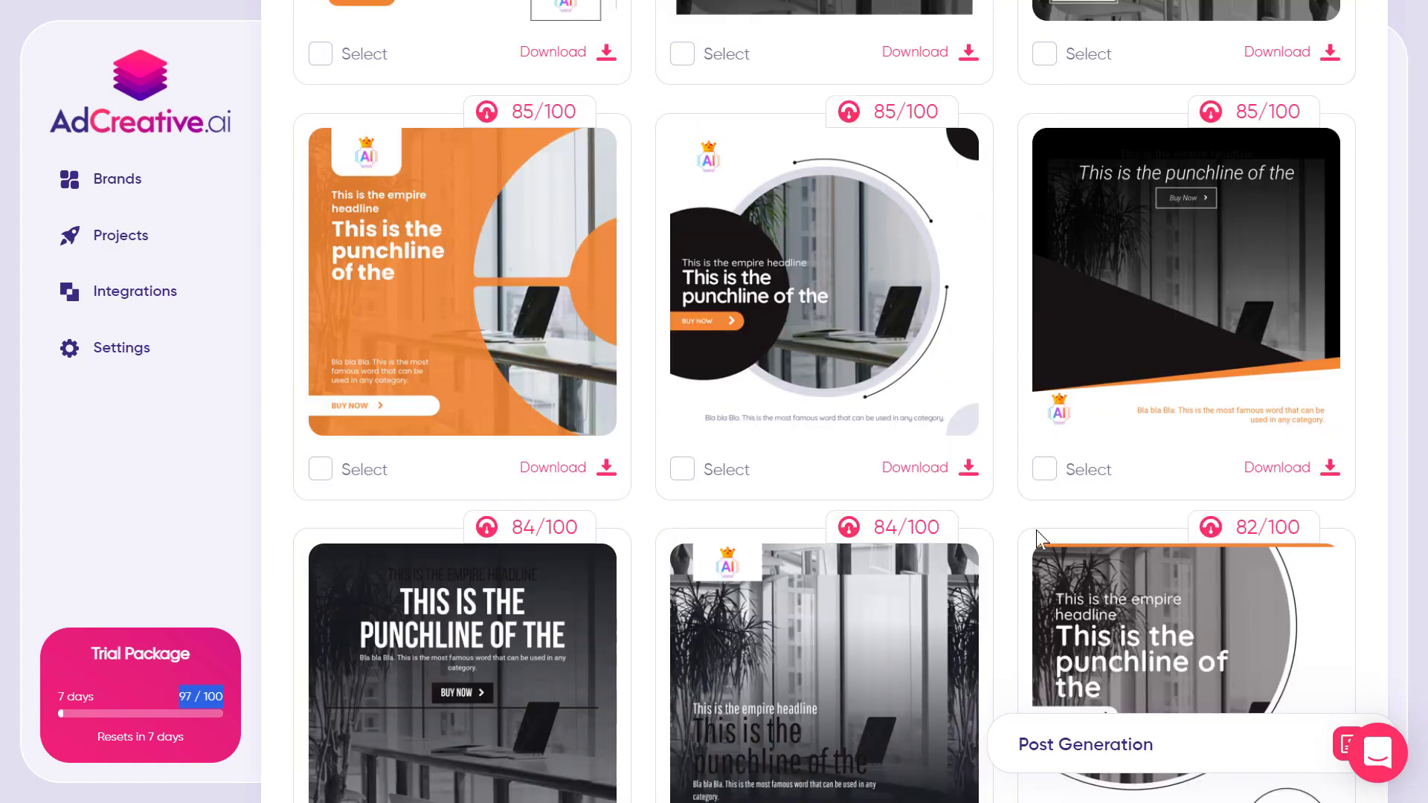
{"action": "scroll", "coordinate": [1040, 537], "scroll_direction": "up", "scroll_amount": 20}
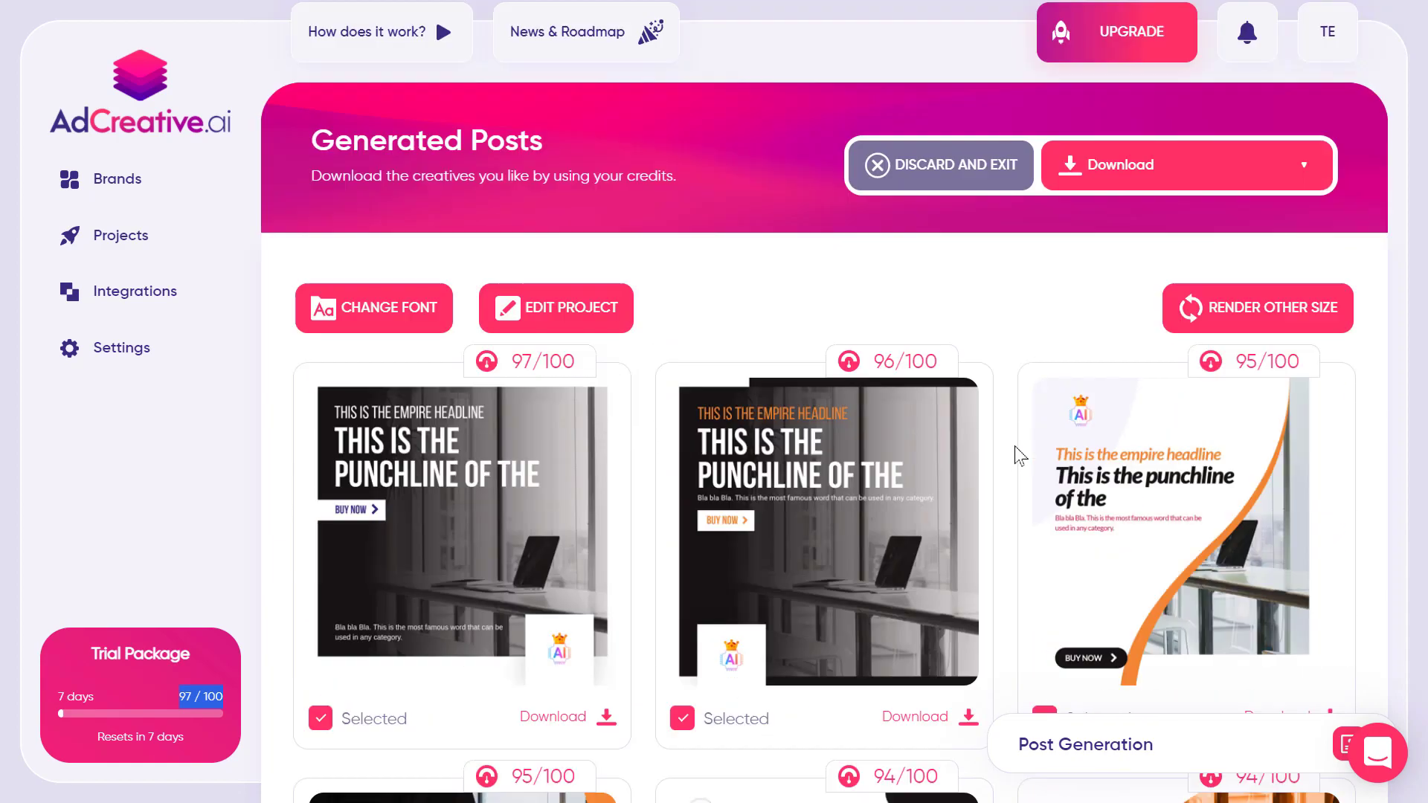
{"action": "scroll", "coordinate": [930, 387], "scroll_direction": "down", "scroll_amount": 1}
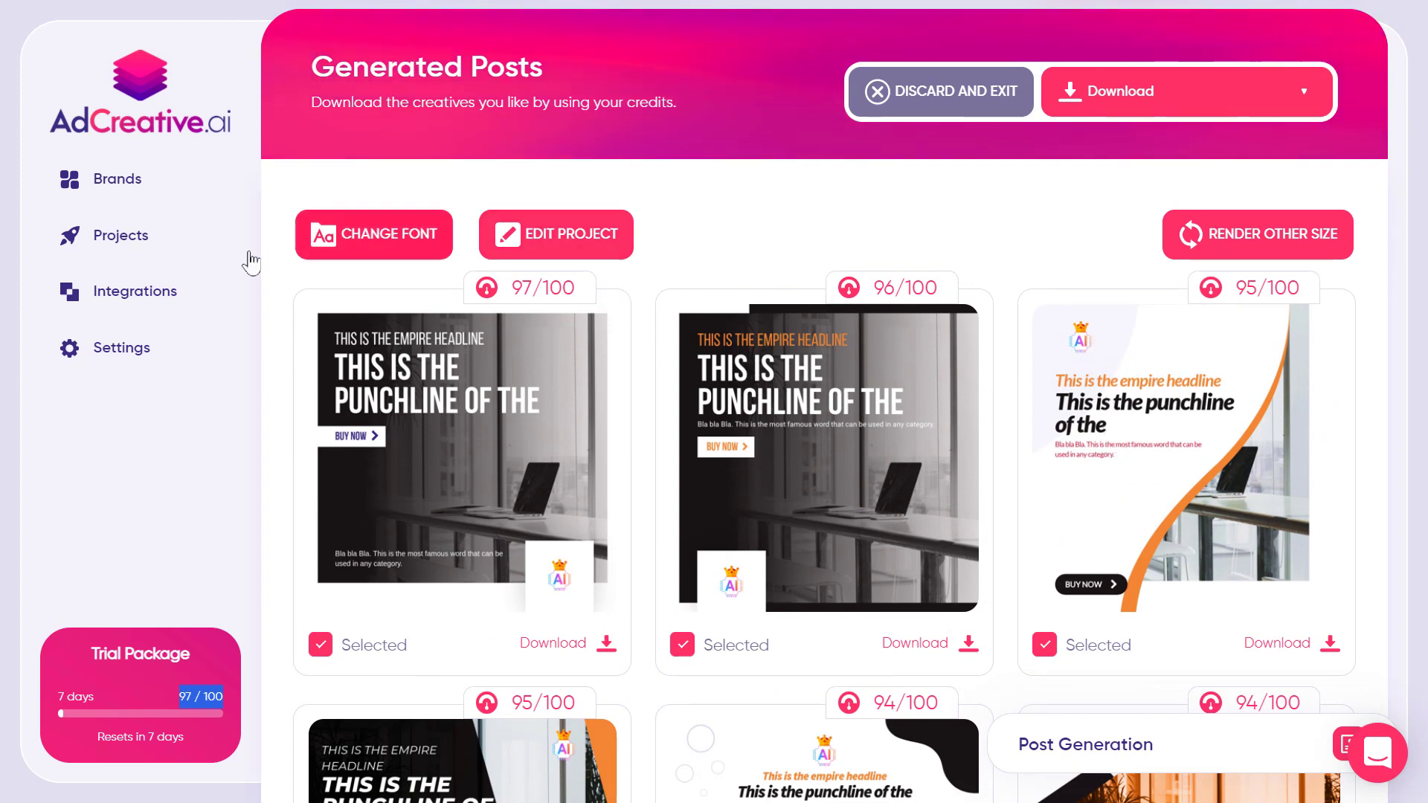
In Edit Project, shorten the headline to 'This is the empire'
{"action": "left_click", "coordinate": [563, 239]}
{"action": "double_click", "coordinate": [438, 257]}
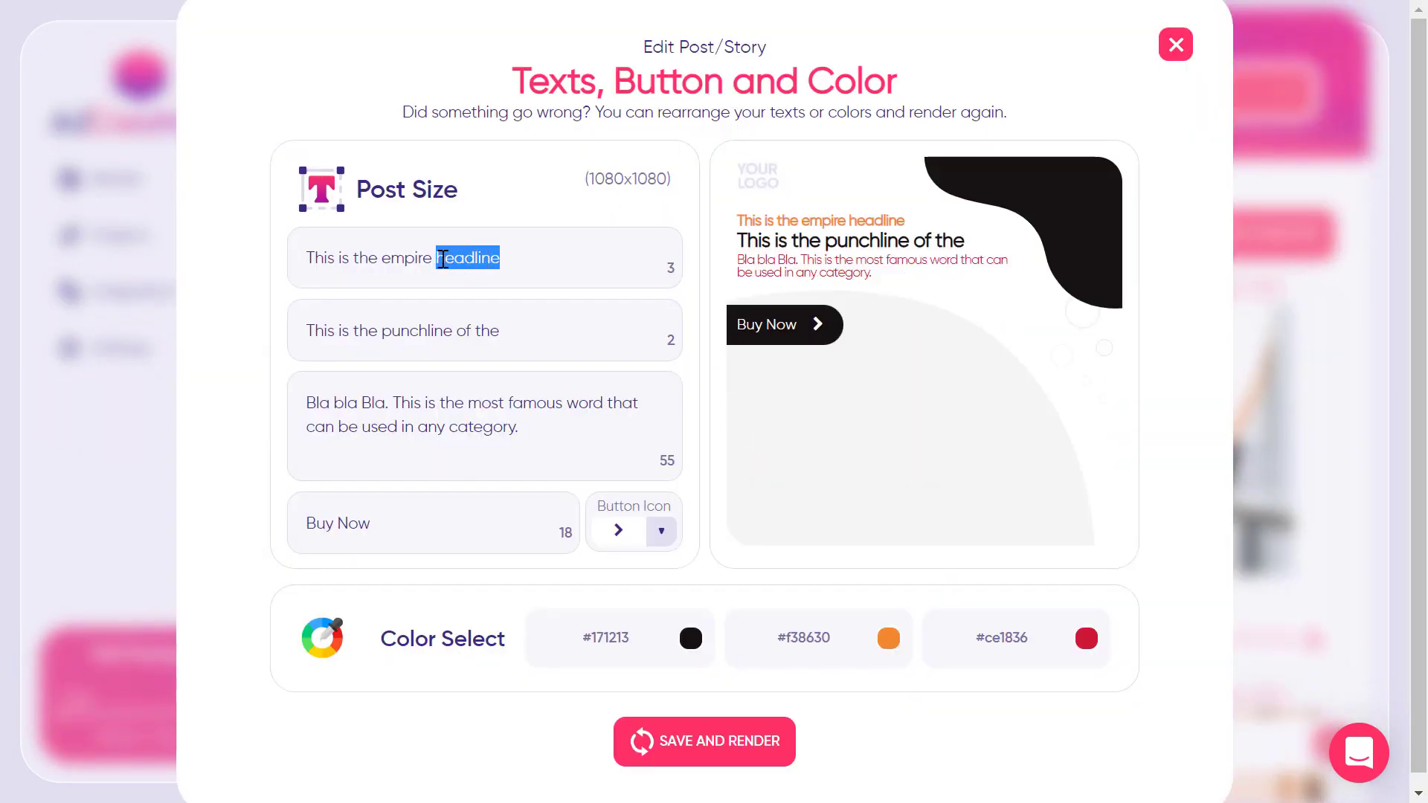
{"action": "key", "text": "BackSpace"}
{"action": "key", "text": "BackSpace"}
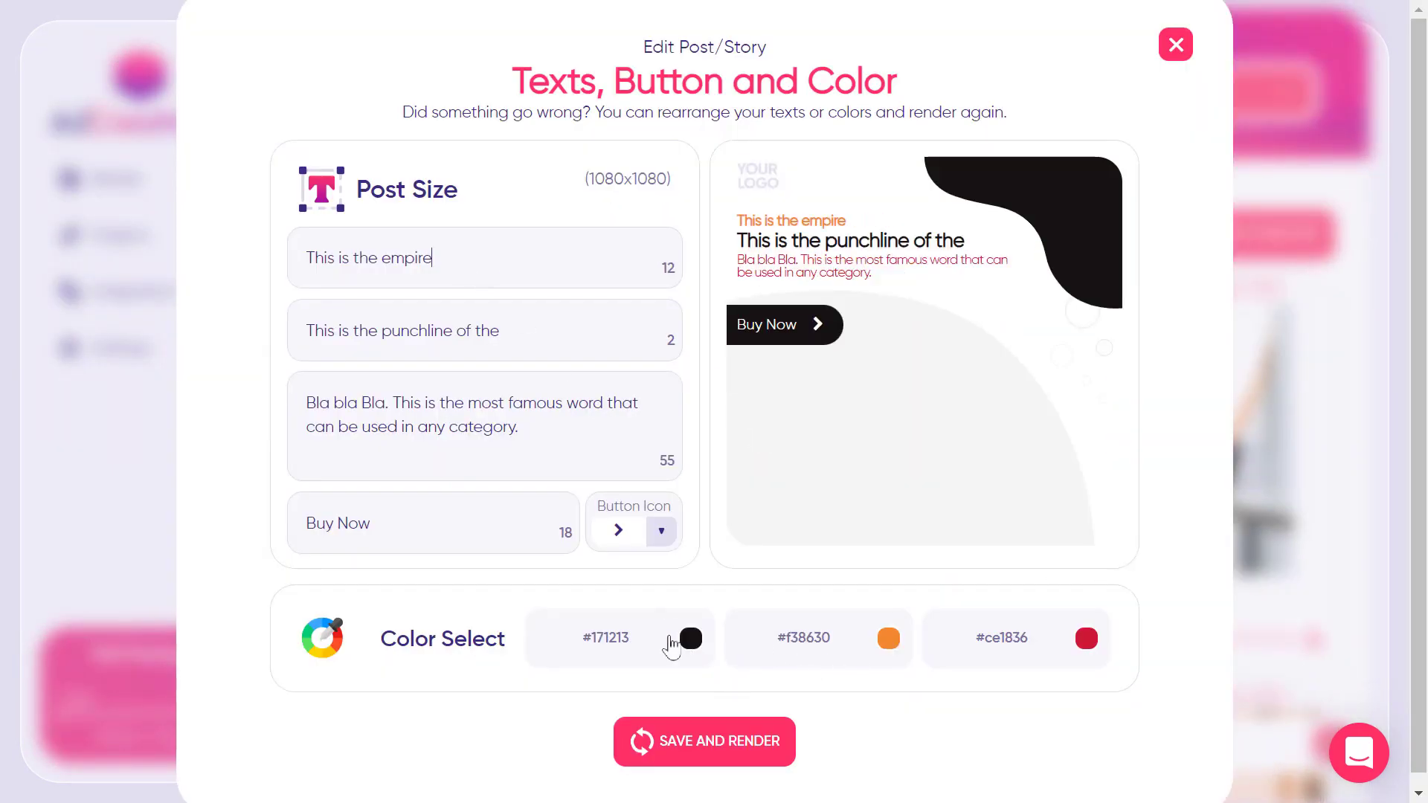
Change the black brand colour to greyish mauve #947F83 and re-render the posts
{"action": "left_click", "coordinate": [672, 646]}
{"action": "mouse_move", "coordinate": [584, 535]}
{"action": "left_mouse_down"}
{"action": "mouse_move", "coordinate": [465, 471]}
{"action": "mouse_move", "coordinate": [417, 493]}
{"action": "mouse_move", "coordinate": [858, 382]}
{"action": "mouse_move", "coordinate": [829, 449]}
{"action": "mouse_move", "coordinate": [579, 481]}
{"action": "left_mouse_up"}
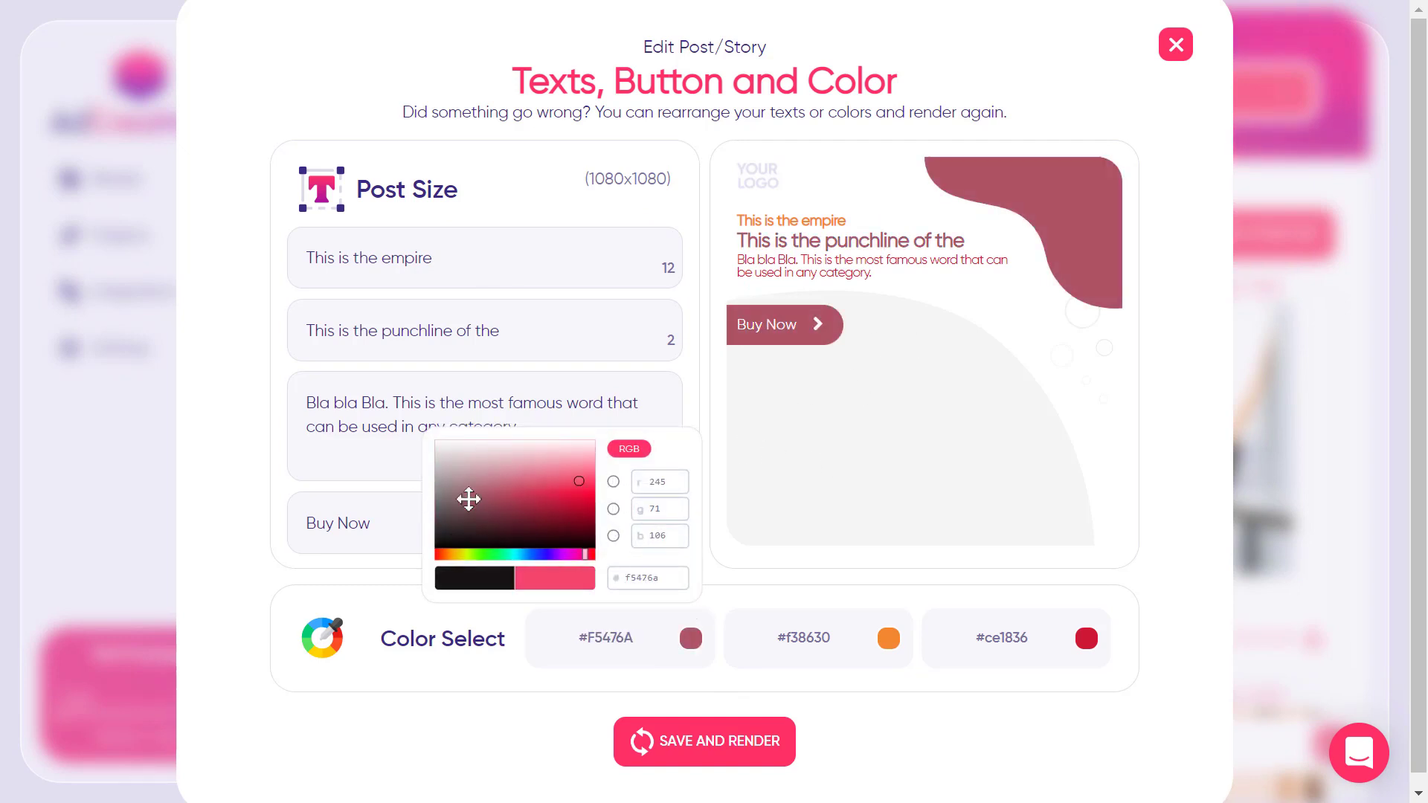
{"action": "left_click_drag", "start_coordinate": [468, 499], "coordinate": [448, 489]}
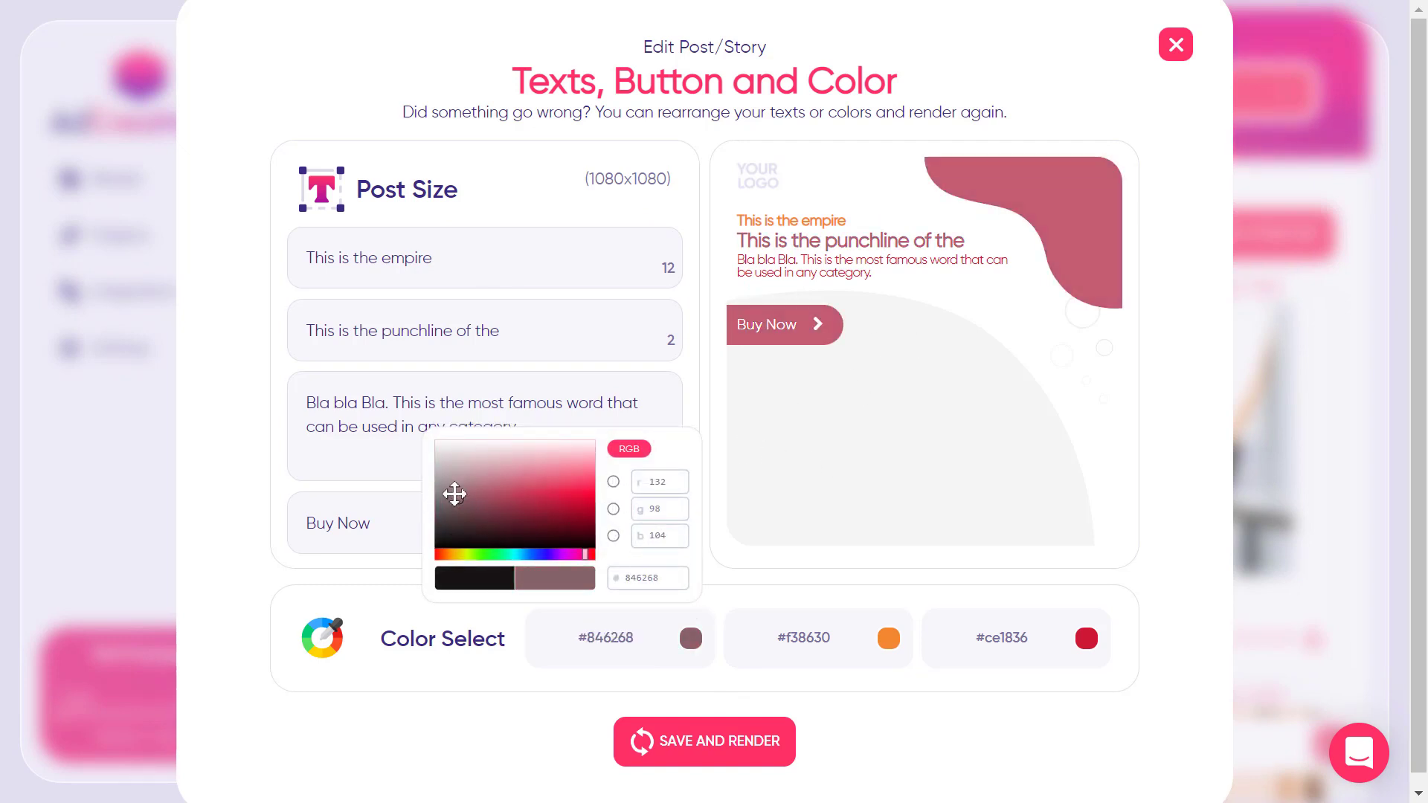
{"action": "left_click", "coordinate": [729, 762]}
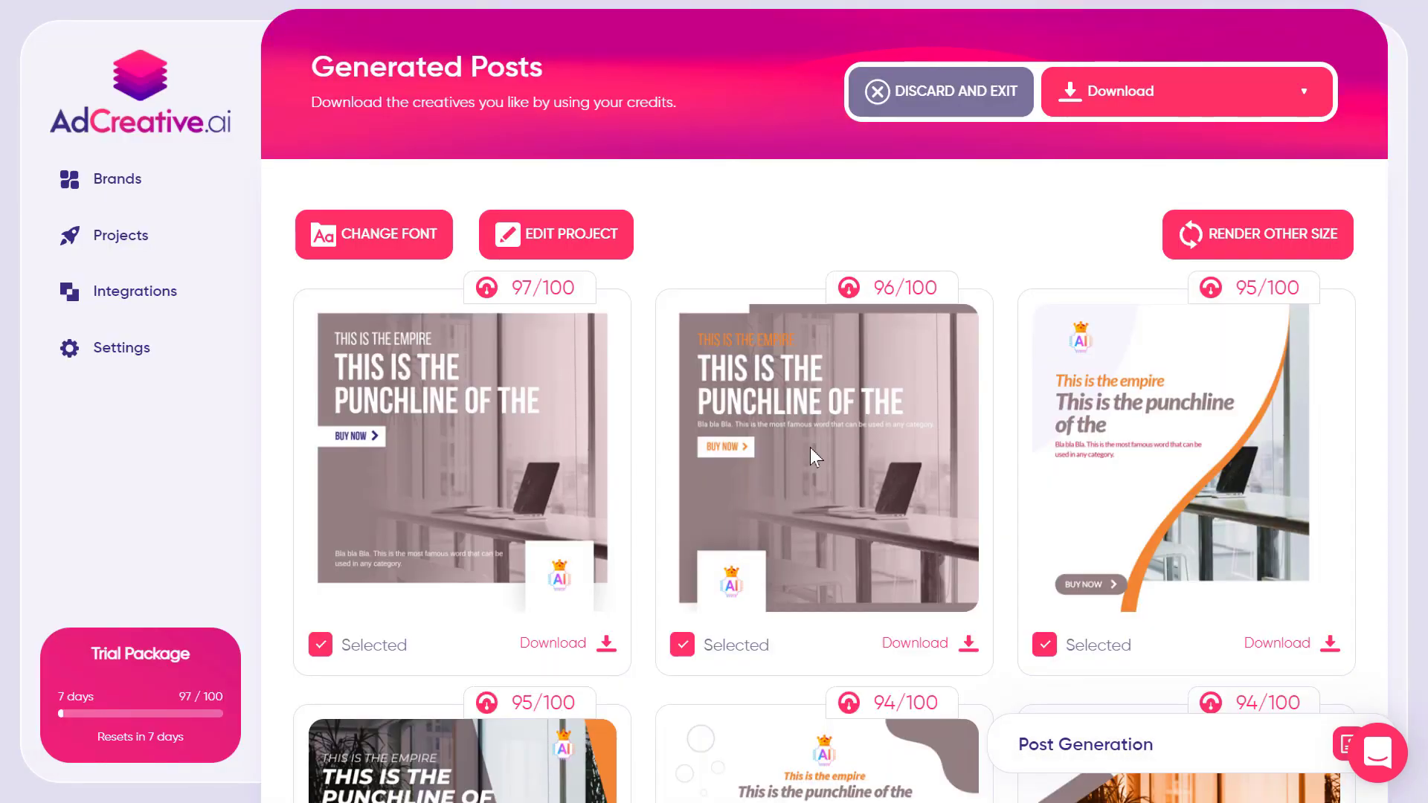
Scroll through the re-rendered mauve posts in the Generated Posts grid
{"action": "scroll", "coordinate": [810, 447], "scroll_direction": "down", "scroll_amount": 9}
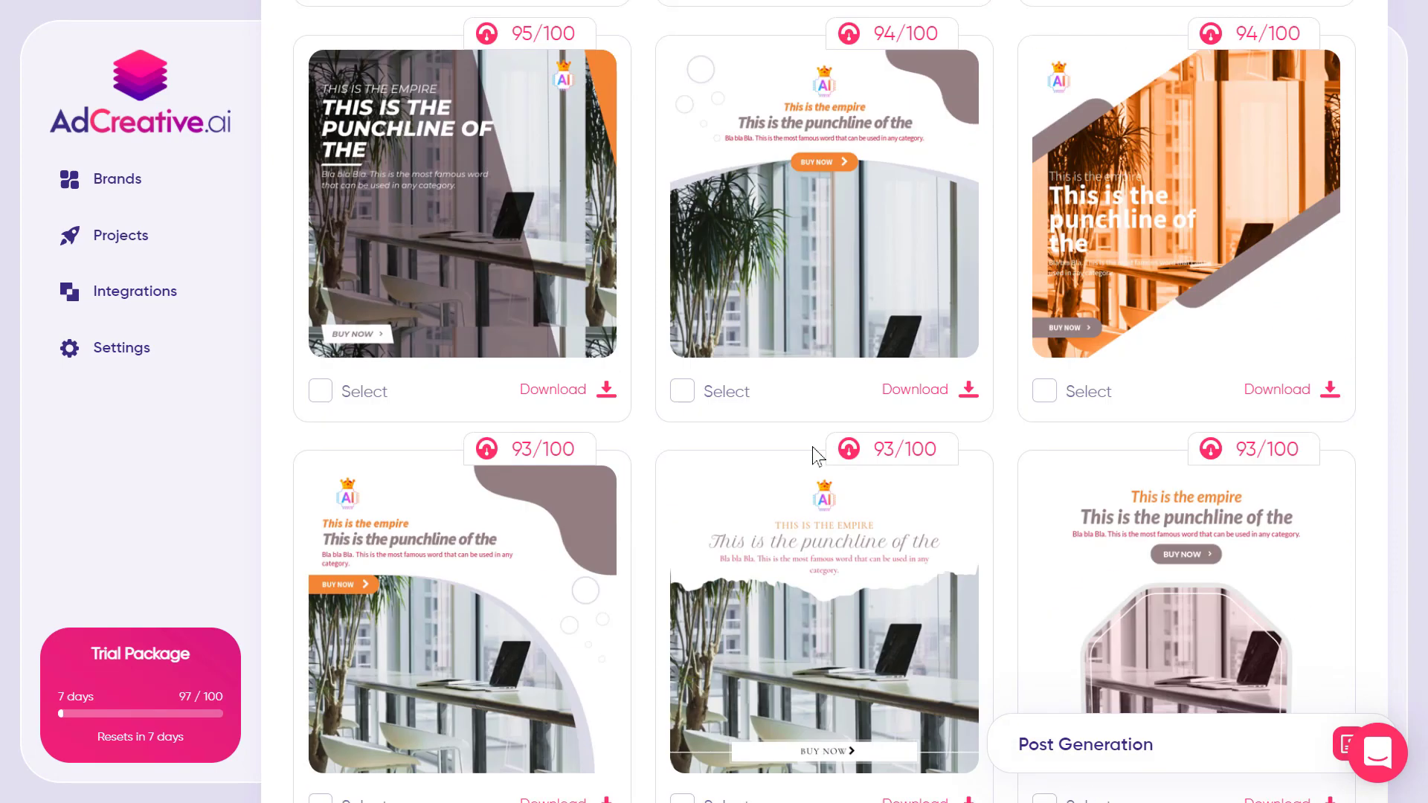
{"action": "scroll", "coordinate": [850, 302], "scroll_direction": "up", "scroll_amount": 3}
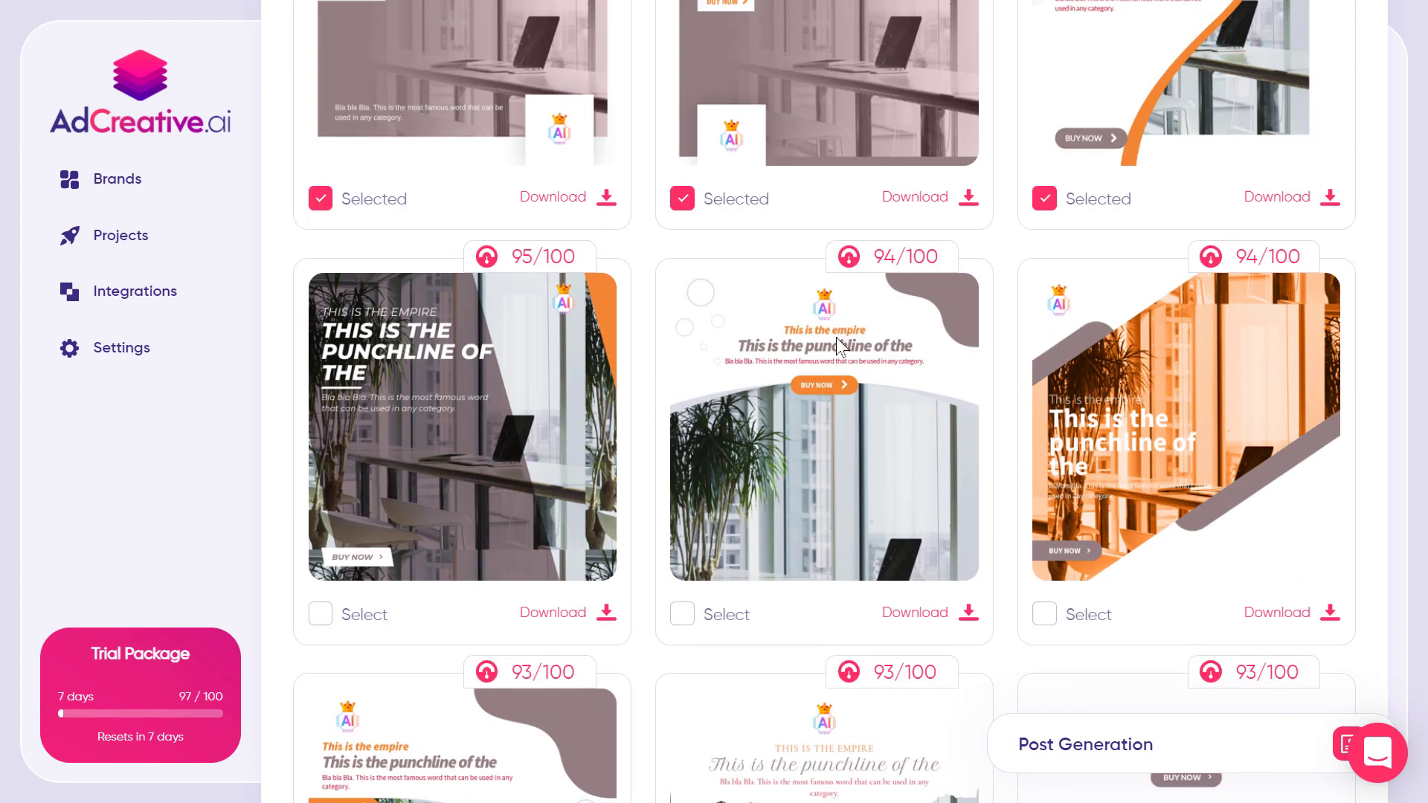
{"action": "scroll", "coordinate": [422, 129], "scroll_direction": "up", "scroll_amount": 3}
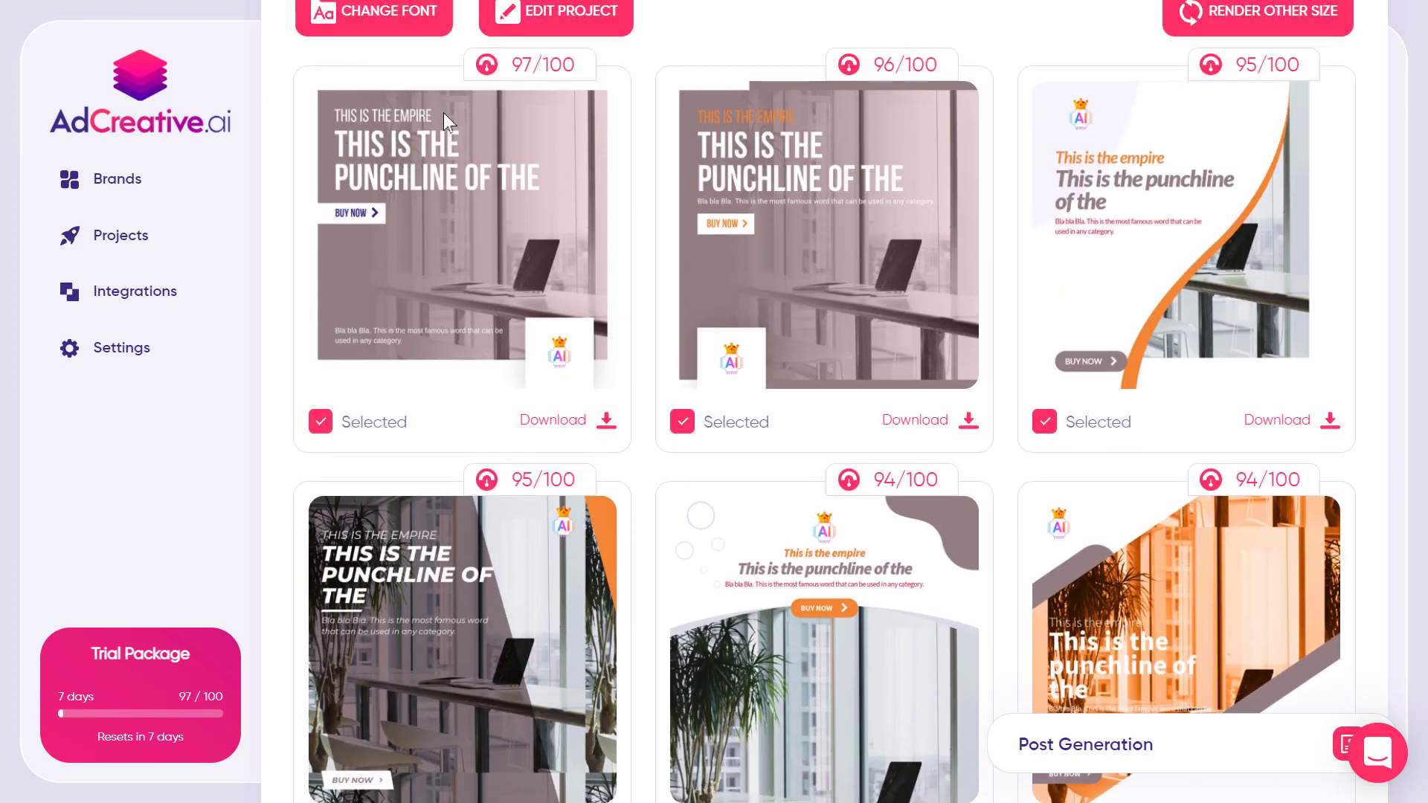
{"action": "scroll", "coordinate": [899, 372], "scroll_direction": "down", "scroll_amount": 10}
{"action": "scroll", "coordinate": [886, 408], "scroll_direction": "down", "scroll_amount": 3}
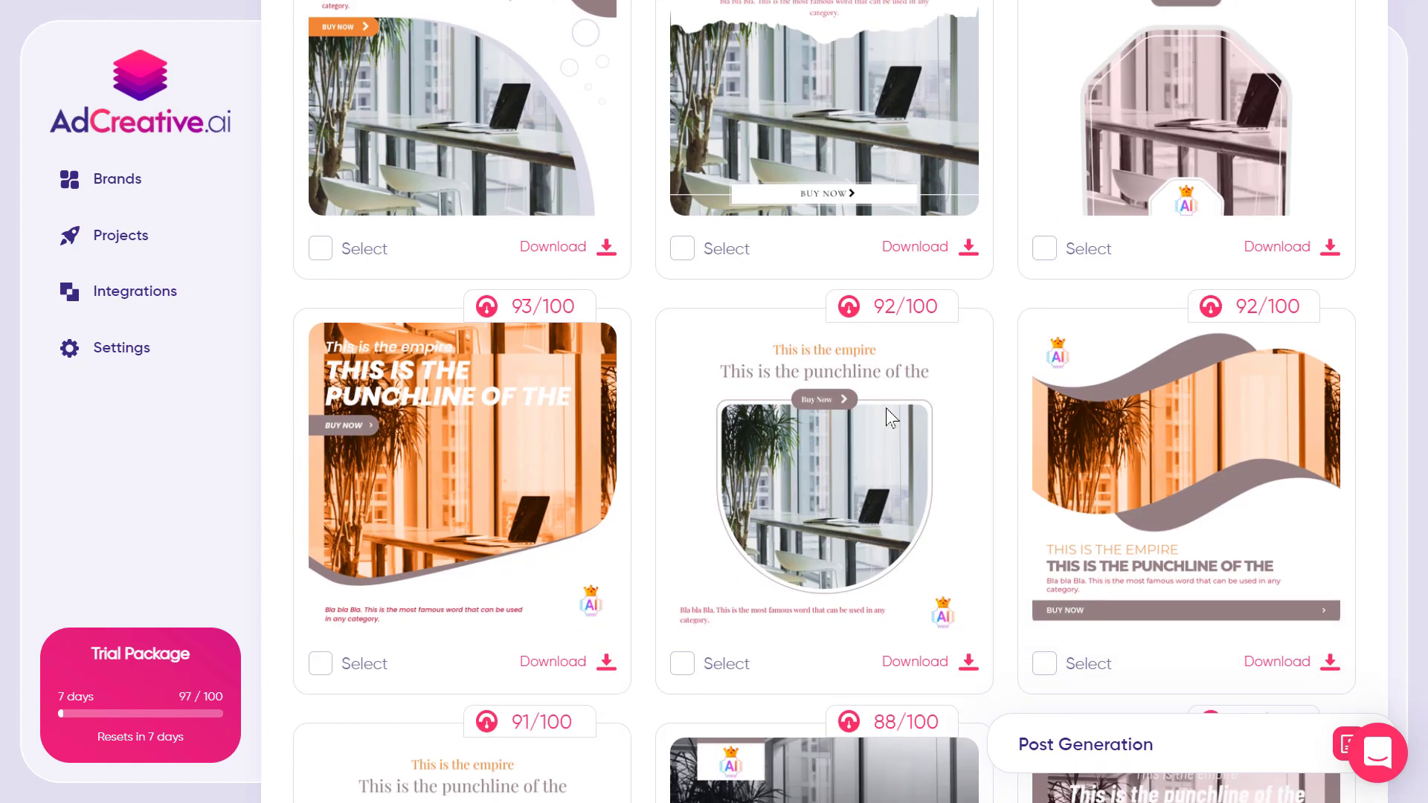
{"action": "scroll", "coordinate": [886, 408], "scroll_direction": "up", "scroll_amount": 15}
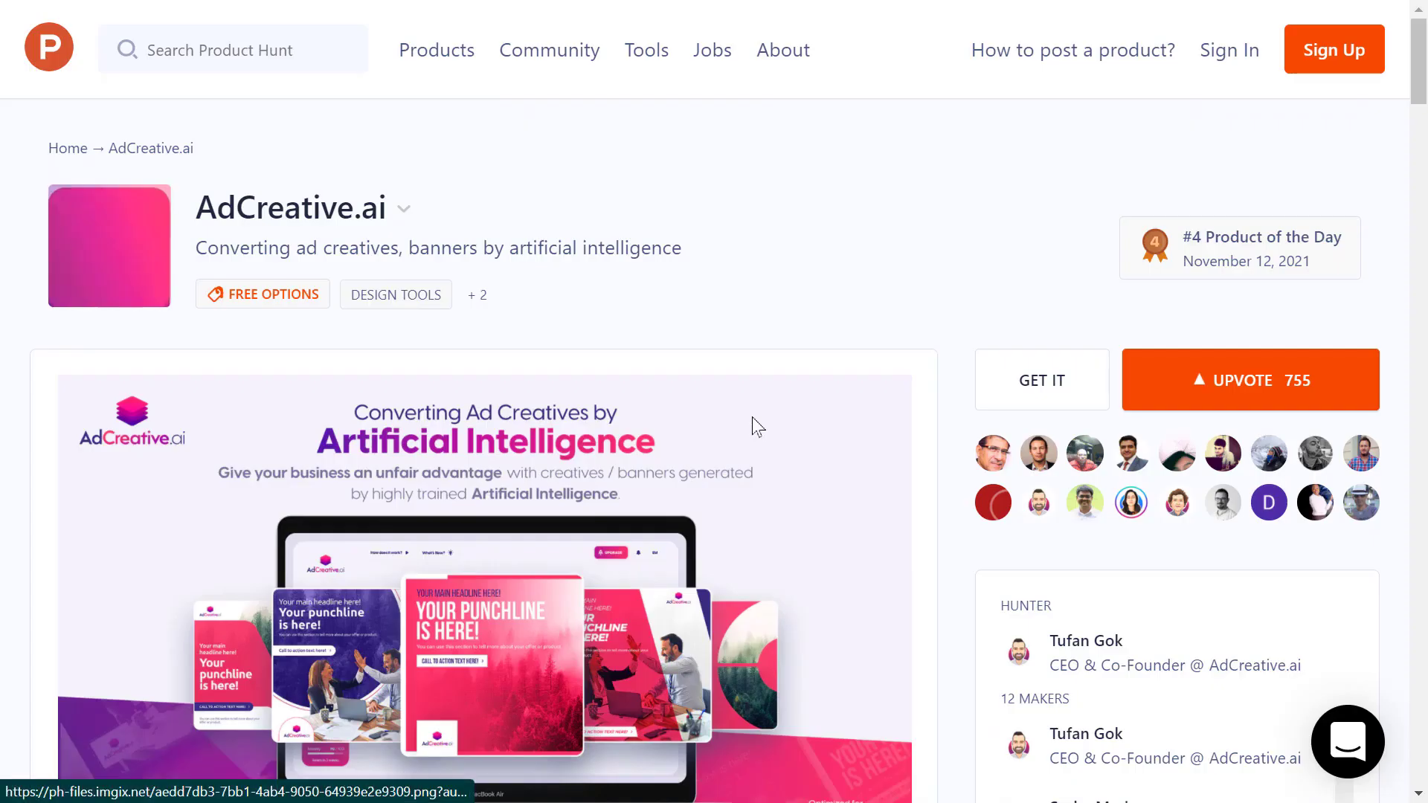
{"action": "scroll", "coordinate": [753, 416], "scroll_direction": "down", "scroll_amount": 9}
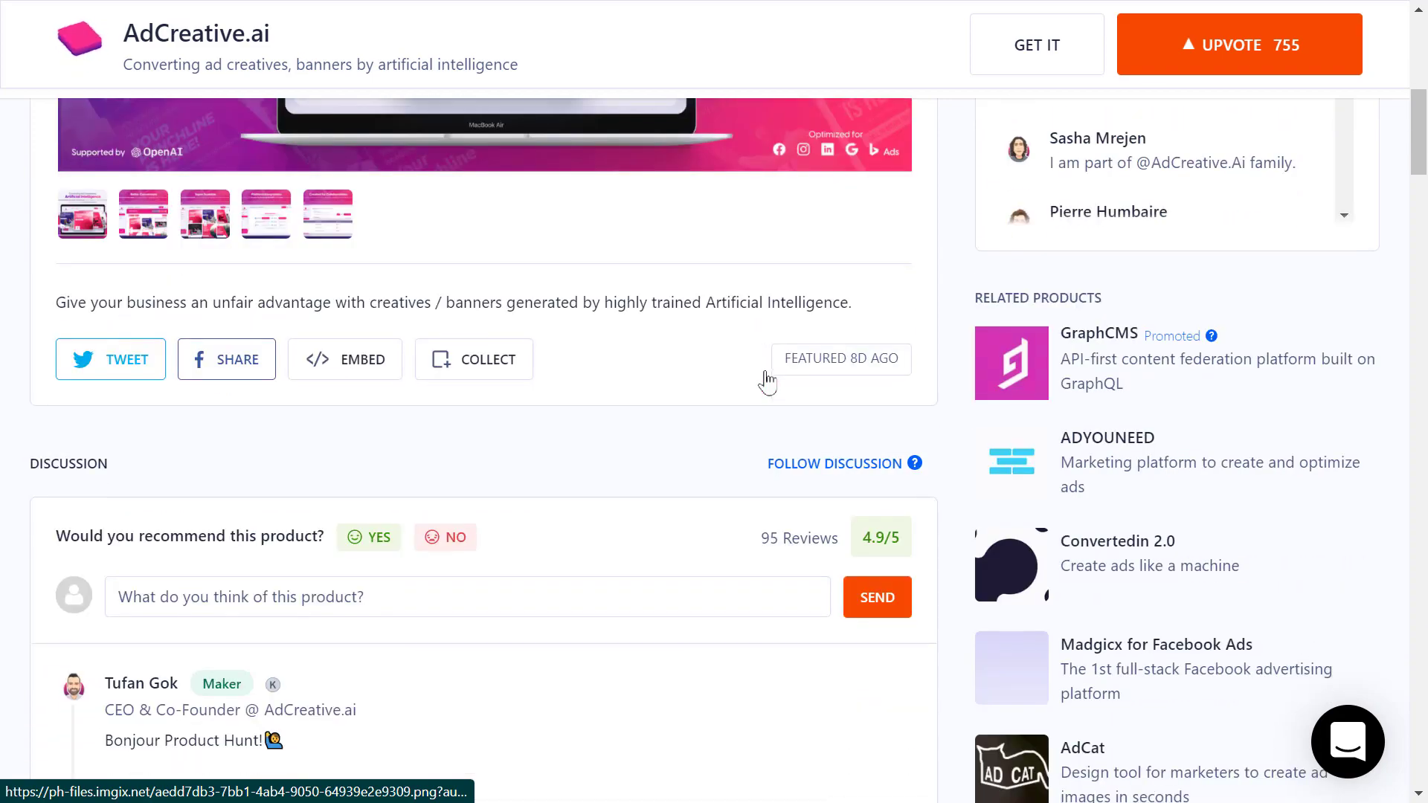
{"action": "scroll", "coordinate": [767, 380], "scroll_direction": "up", "scroll_amount": 9}
{"action": "left_click_drag", "start_coordinate": [1421, 70], "coordinate": [1424, 596]}
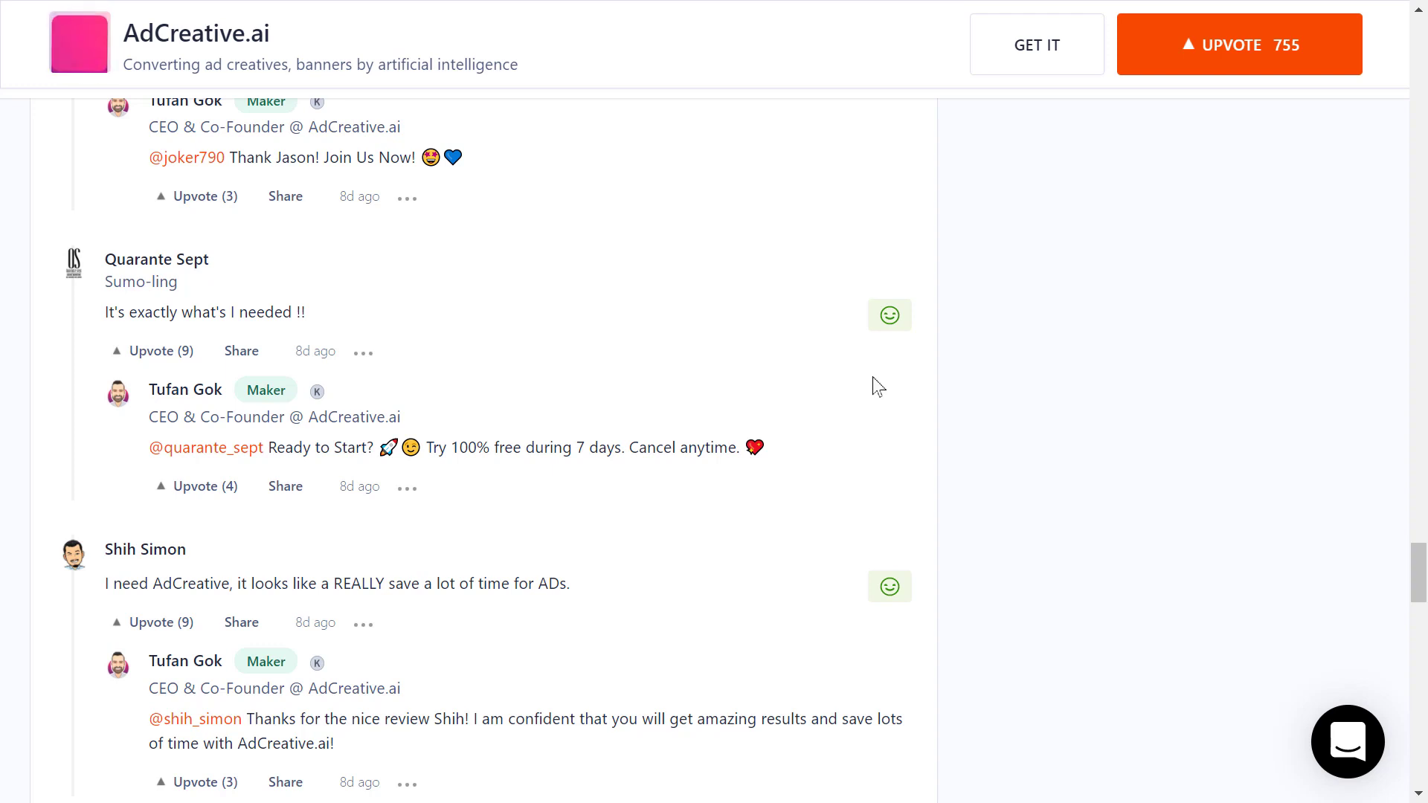
{"action": "left_click_drag", "start_coordinate": [1410, 565], "coordinate": [1415, 409]}
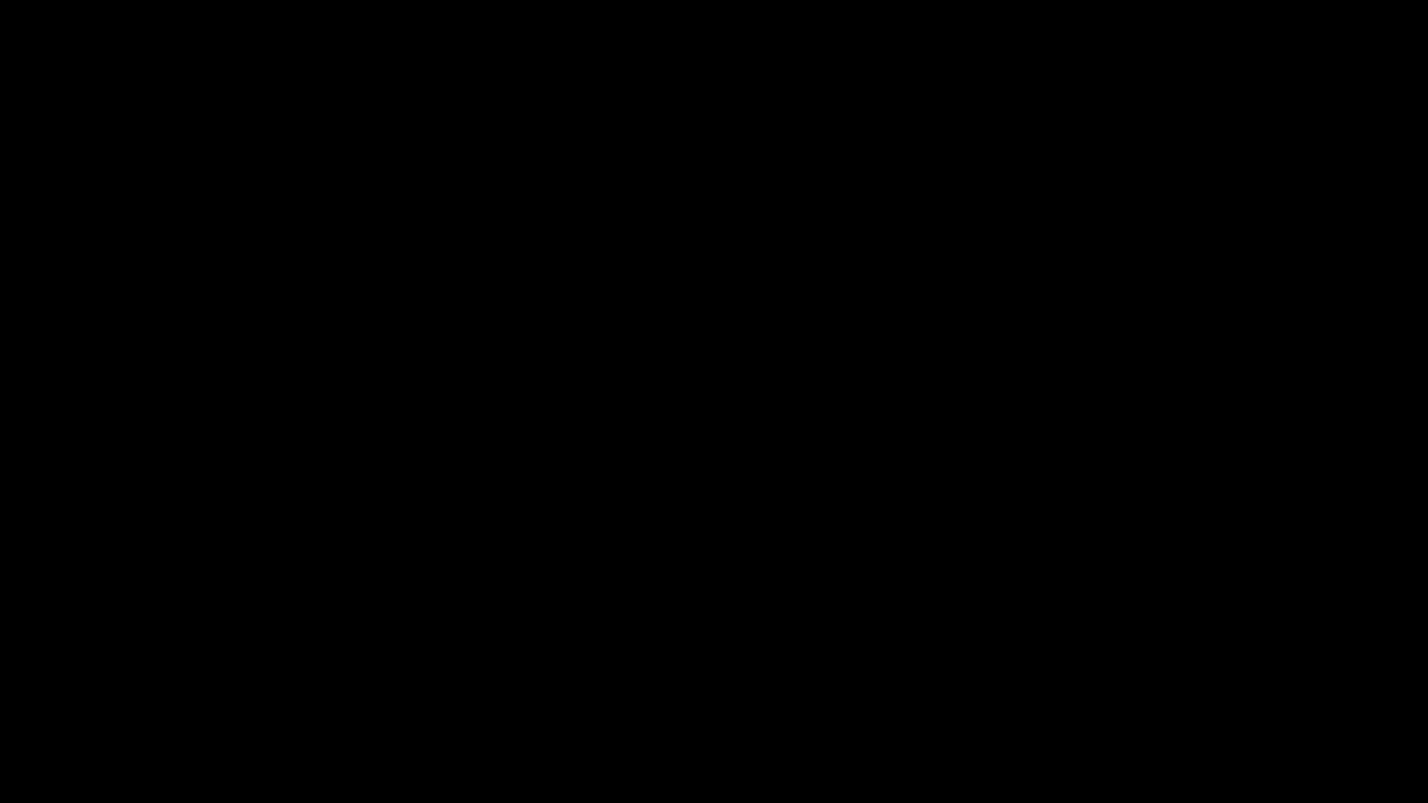